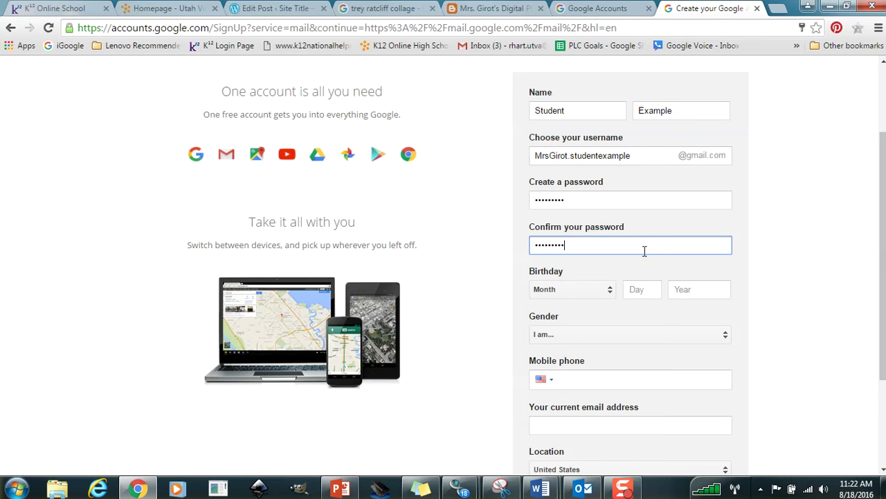
Enter the birthday as June 26, 1972 and set the gender to Female.
click(610, 291)
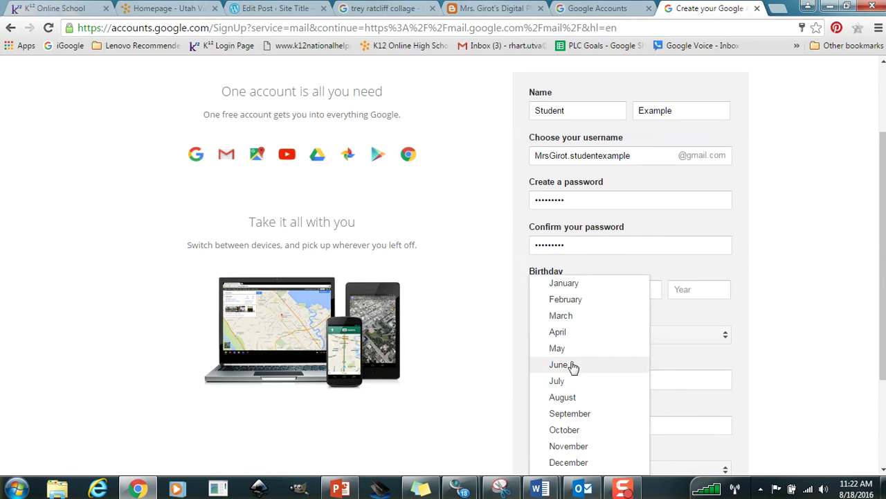
click(570, 364)
click(636, 292)
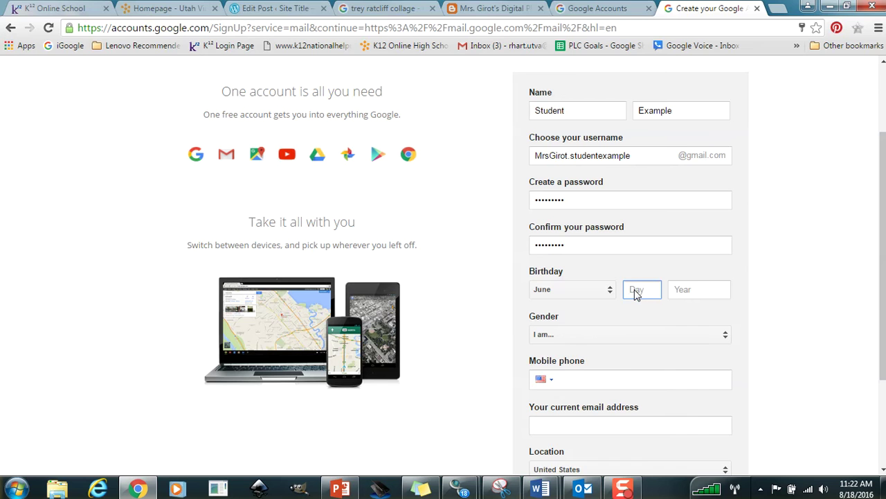
text(26)
key(Tab)
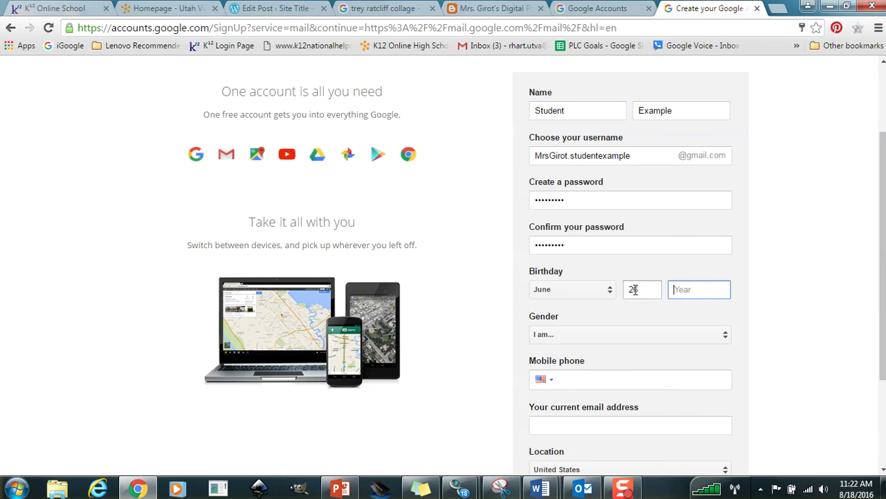
text(1972)
key(Tab)
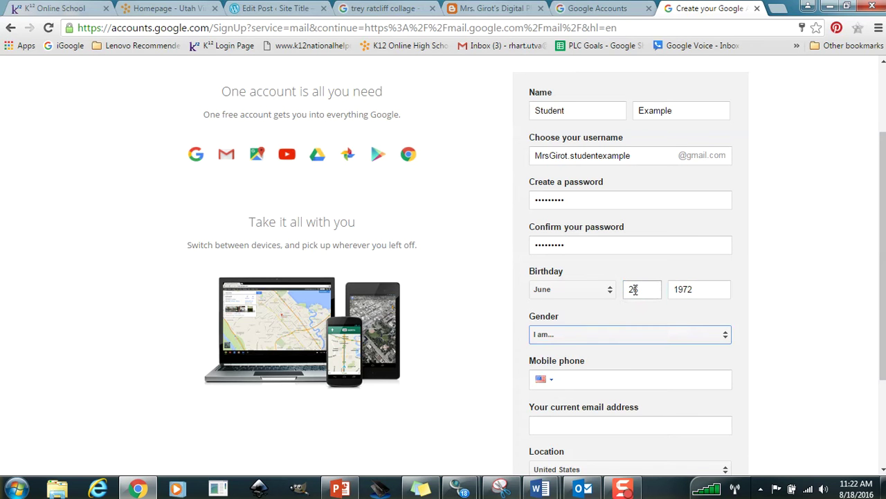
key(f)
key(Tab)
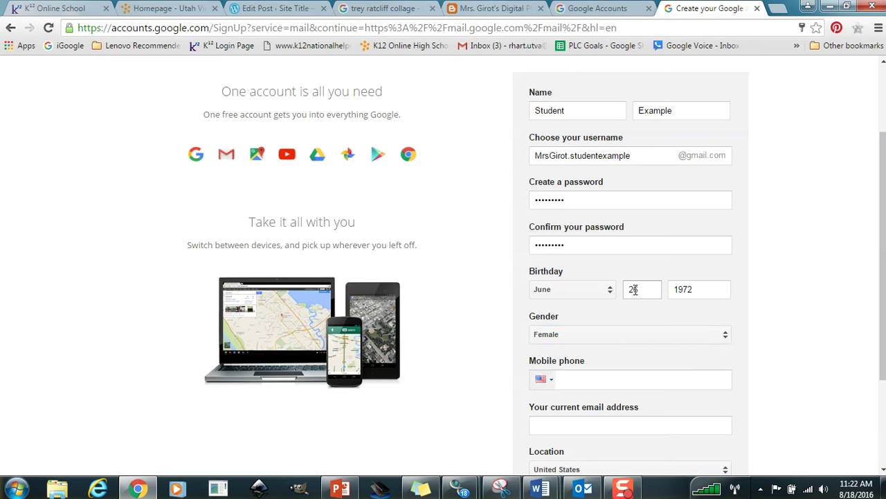
Fill in the current e-mail address and submit the sign-up form.
click(584, 427)
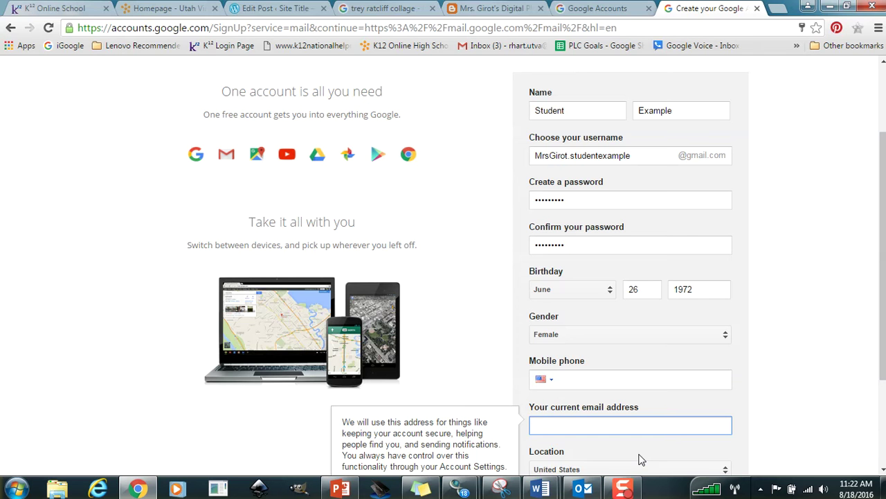
key(Tab)
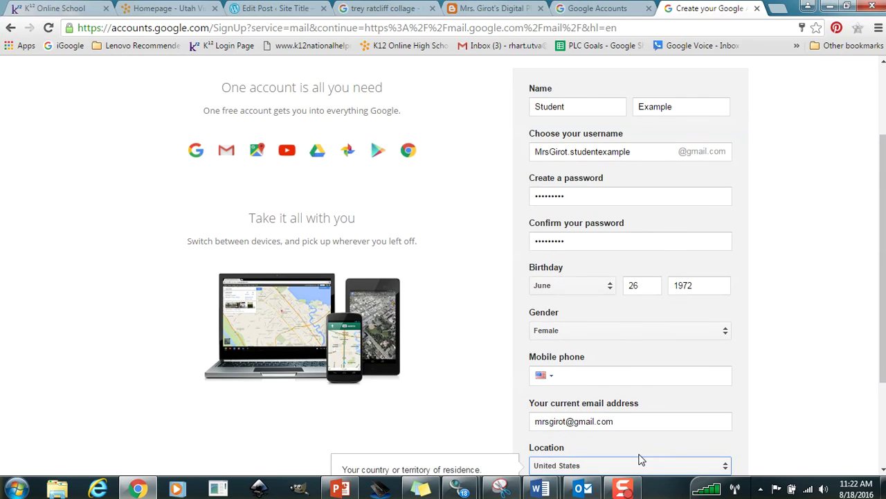
key(Tab)
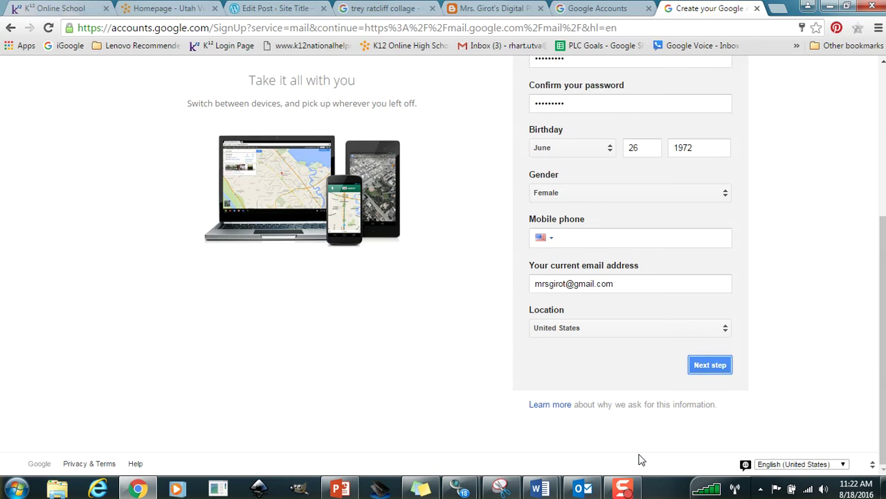
click(703, 364)
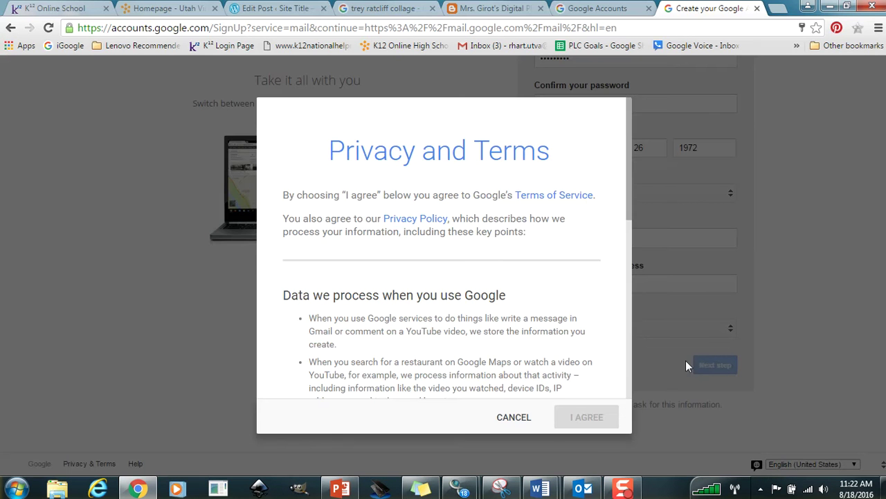
Read through and accept Google's privacy terms, continue to Gmail, and highlight the new address.
drag(628, 134, 603, 371)
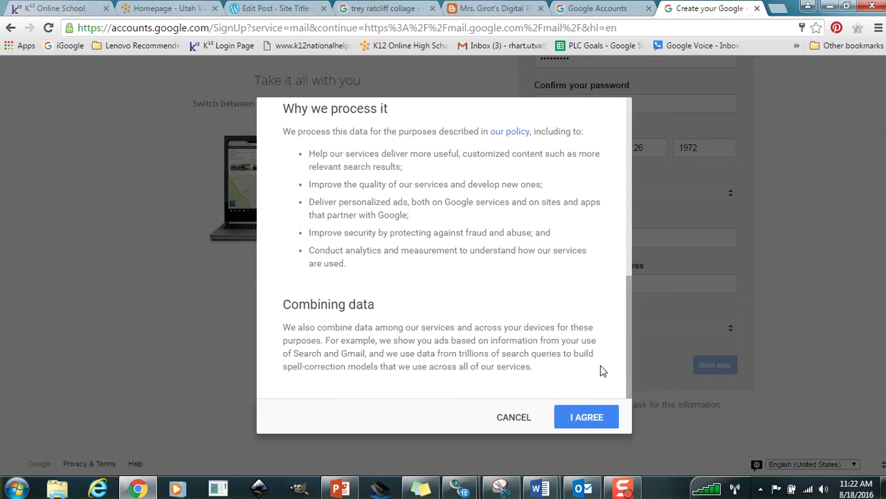
click(586, 417)
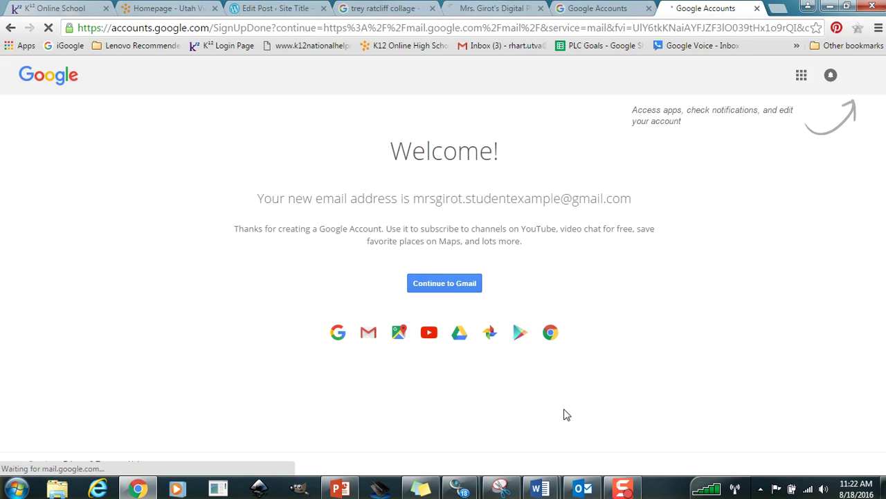
click(429, 283)
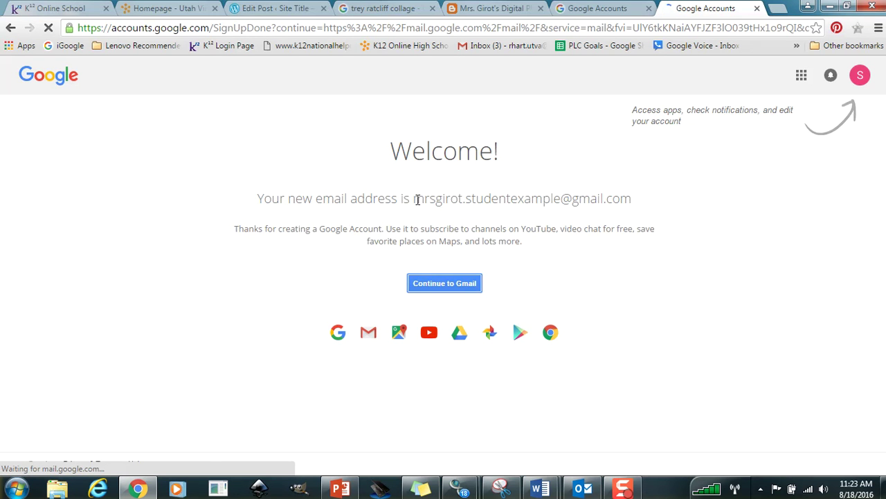
drag(414, 198, 633, 201)
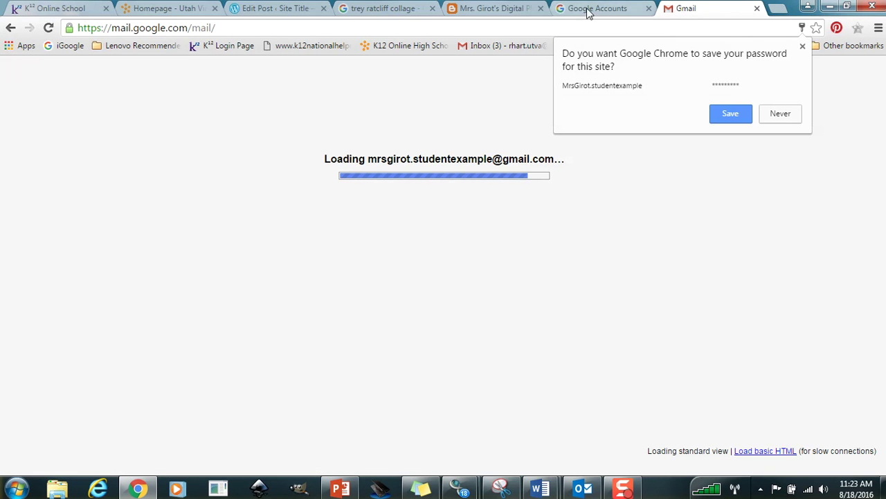
Save the password in Chrome, dismiss Gmail's welcome message, and return to the Google Accounts tab.
click(730, 115)
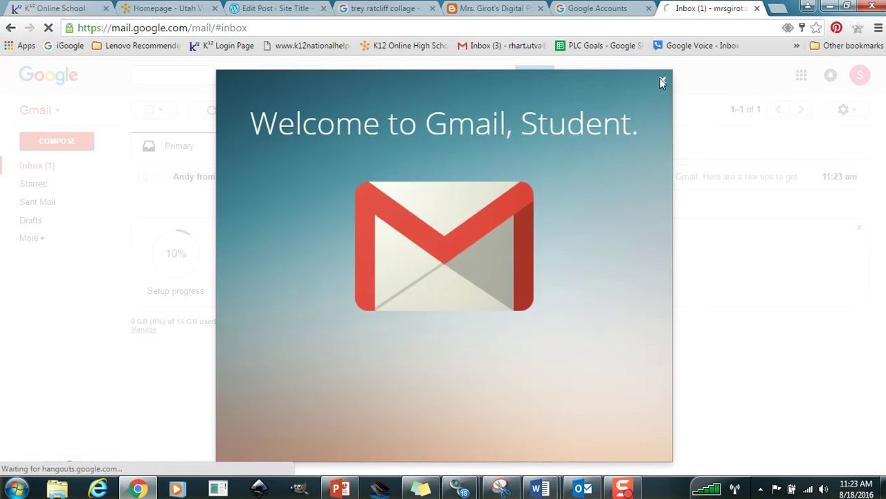
click(661, 82)
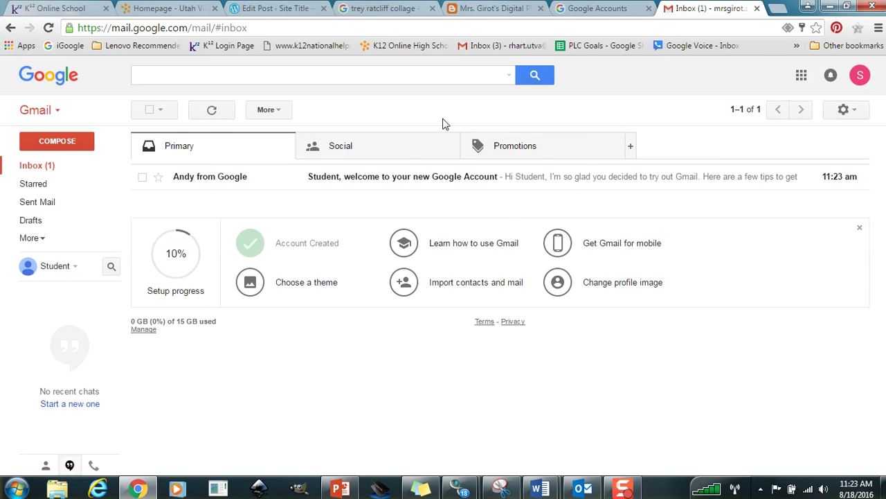
click(594, 11)
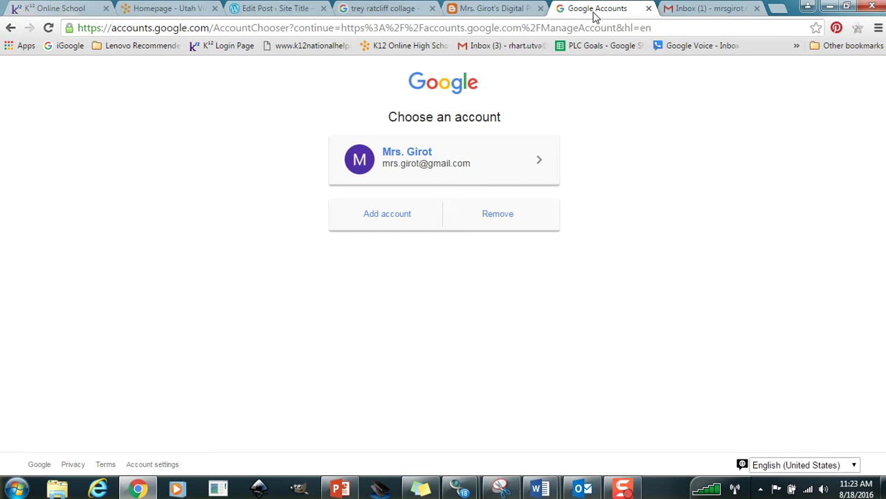
click(497, 29)
Go to blogspot.com and choose Create Your Blog.
text(blo)
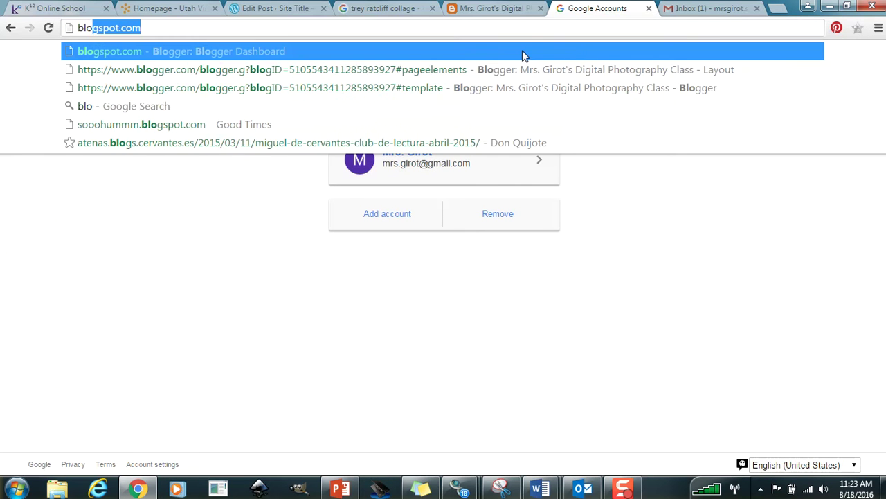
text(gspot.com)
key(Return)
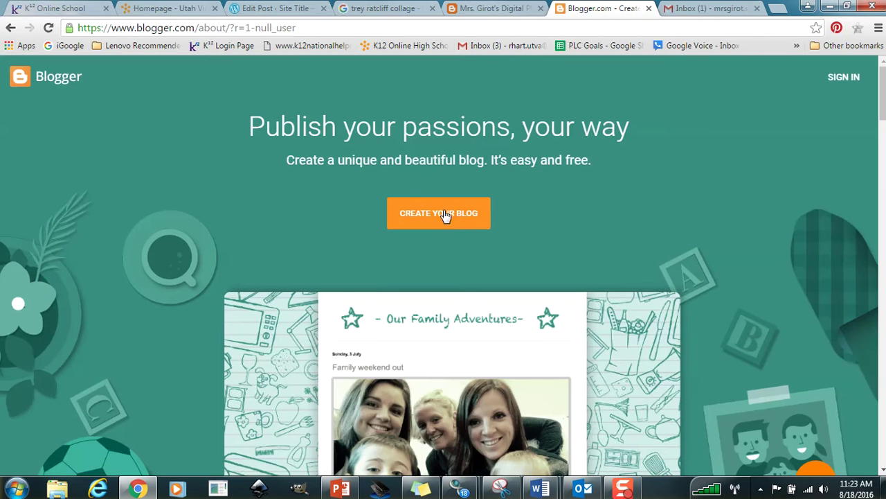
click(451, 216)
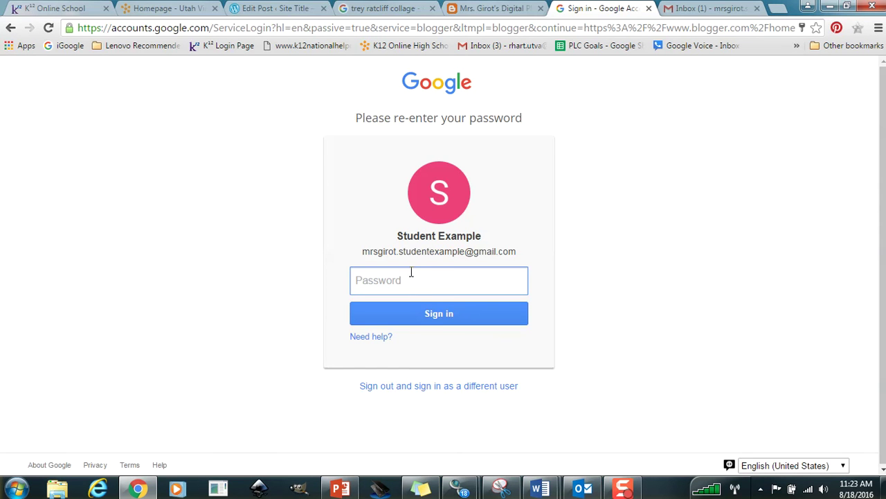
Glance at the Gmail inbox and existing class blog, then return to the sign-in page.
click(709, 8)
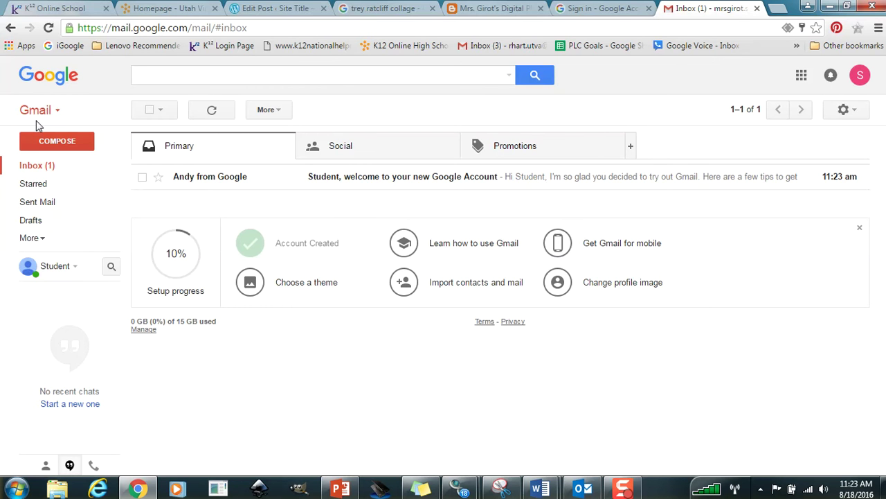
click(508, 9)
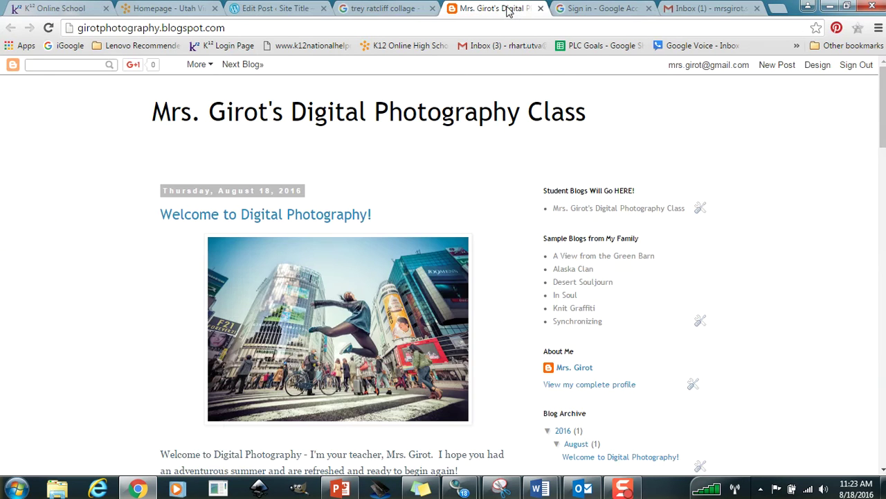
click(594, 10)
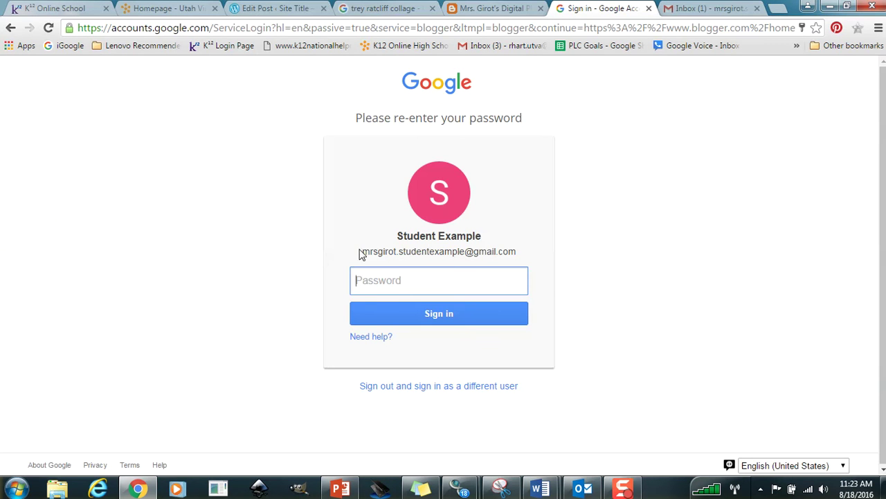
drag(361, 251, 520, 258)
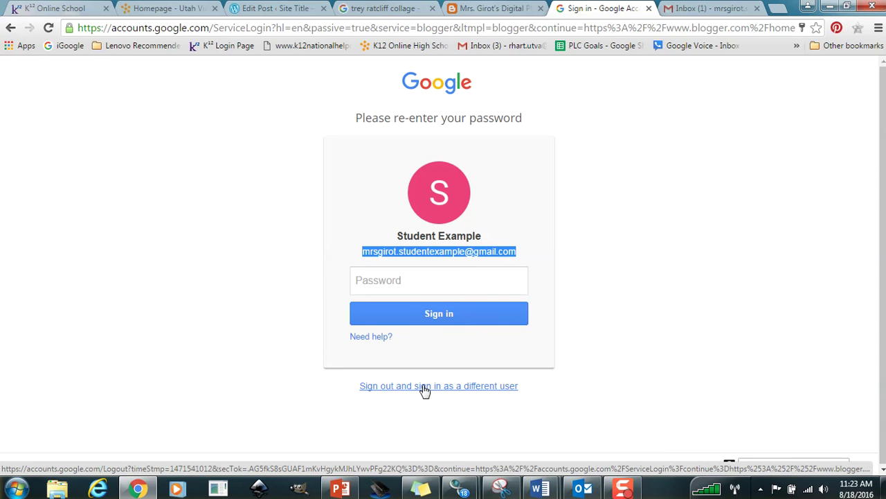
Re-enter the account password and sign in to continue to Blogger.
click(403, 280)
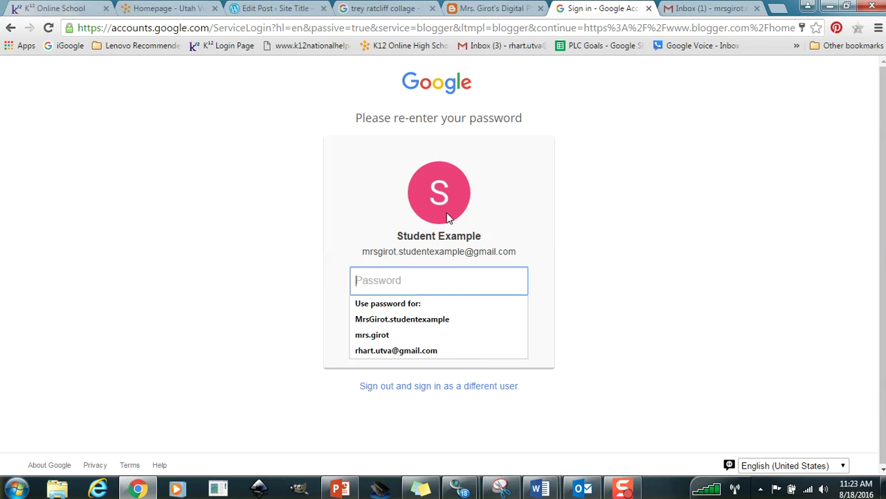
click(399, 319)
click(397, 281)
text(•••••)
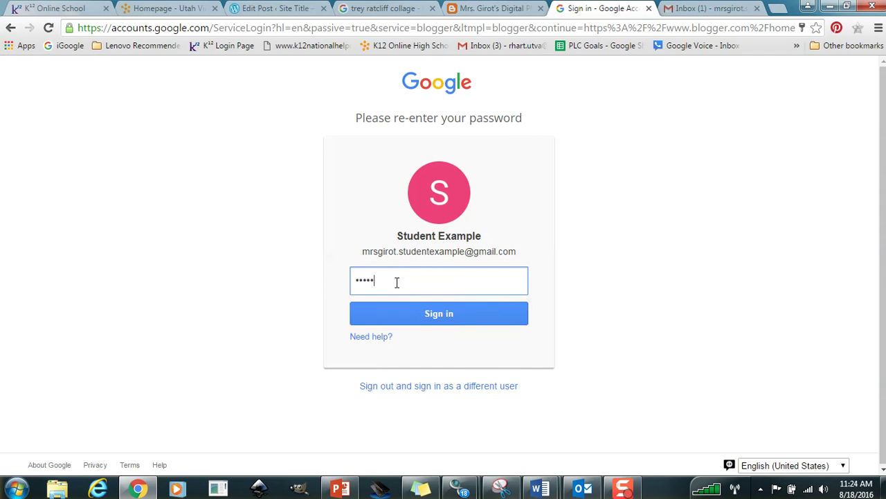
click(429, 312)
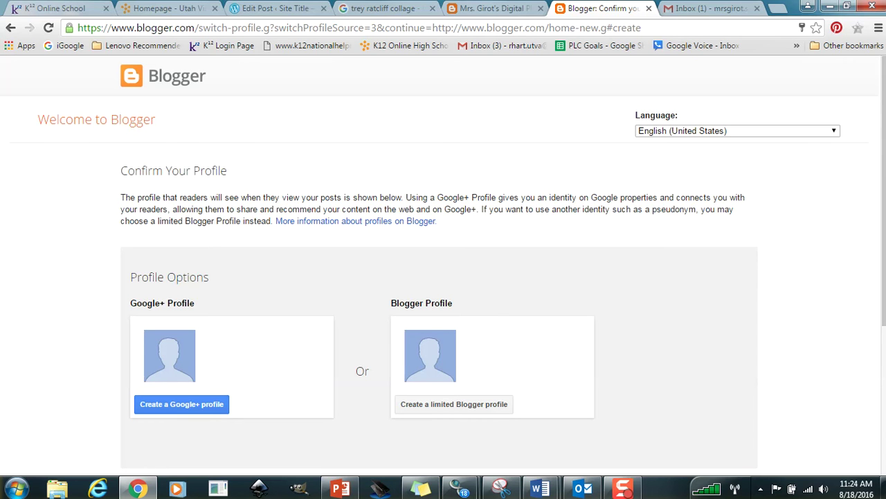
Choose a limited Blogger profile with the example student's display name and continue.
scroll(423, 263, down, 2)
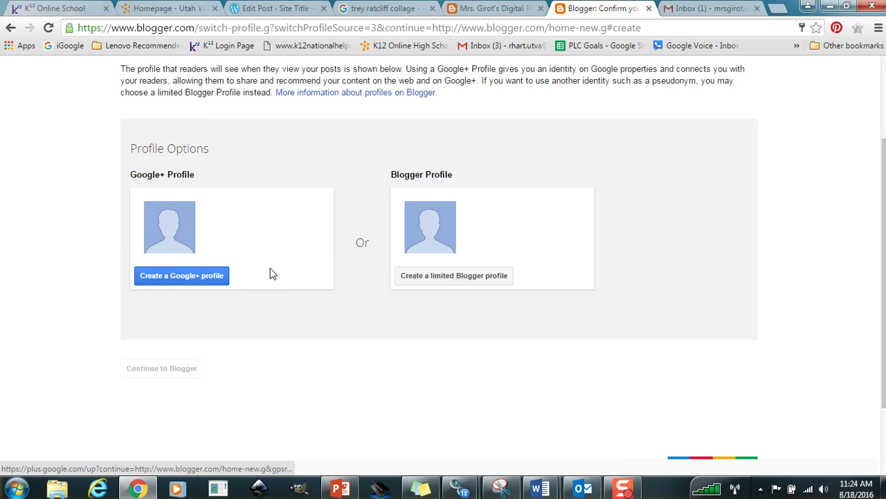
click(449, 280)
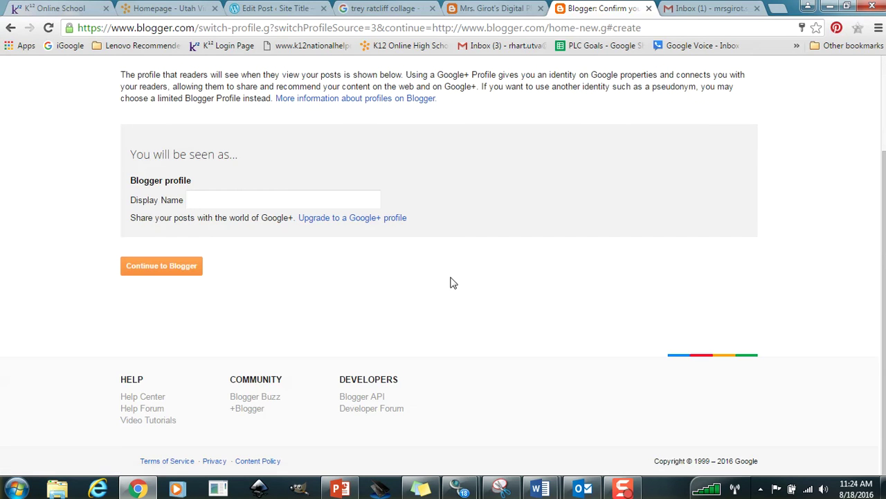
click(198, 200)
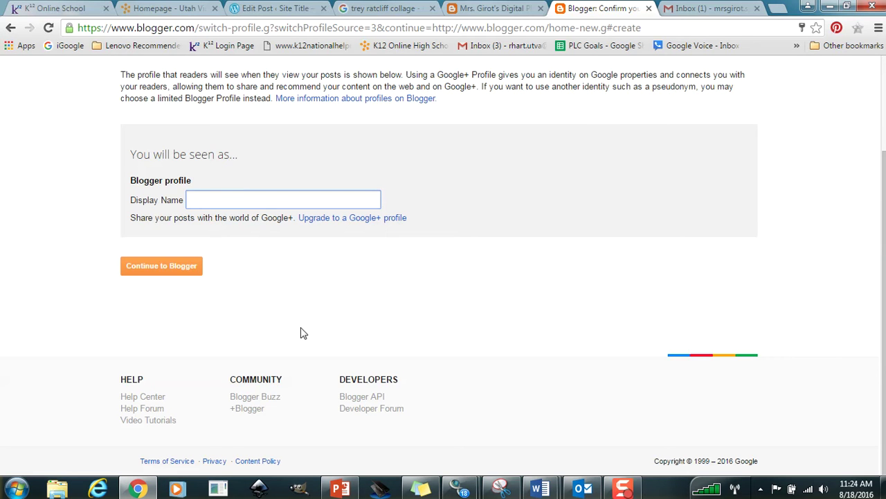
click(485, 8)
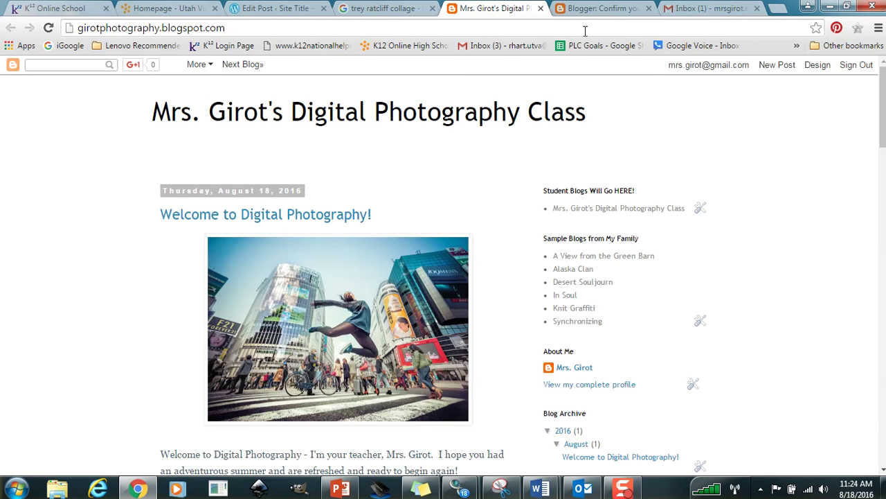
click(606, 8)
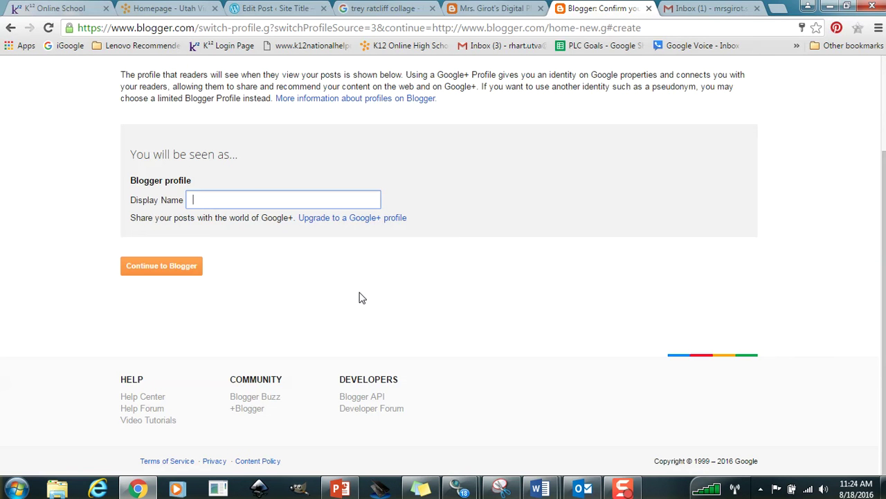
text(Mrs. Girot)
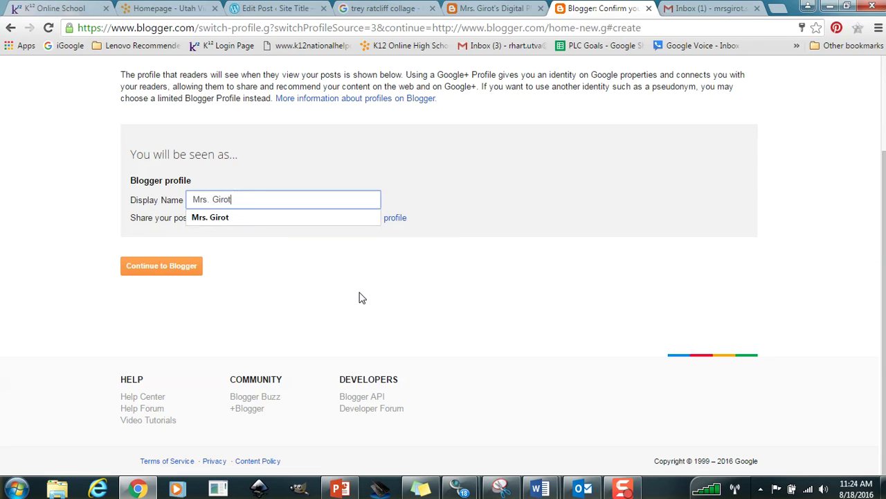
text('s )
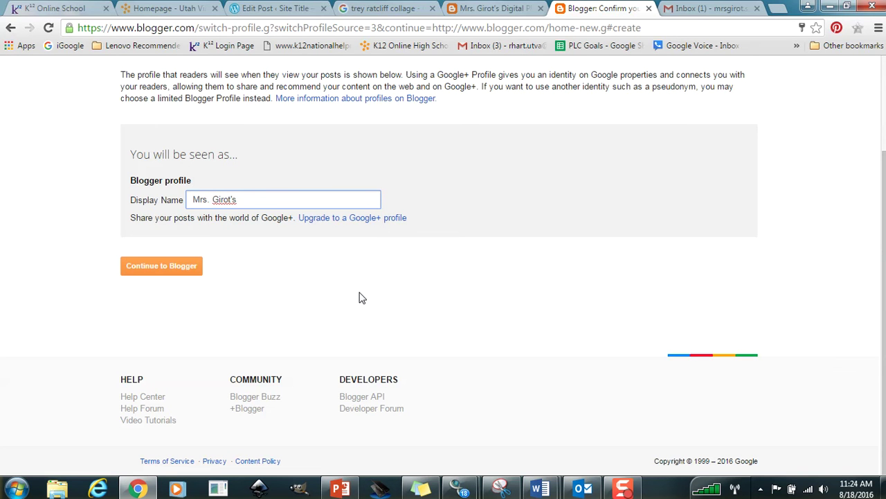
text(Rainy)
key(BackSpace)
key(BackSpace)
key(BackSpace)
key(BackSpace)
key(BackSpace)
text(Example Studen)
click(150, 269)
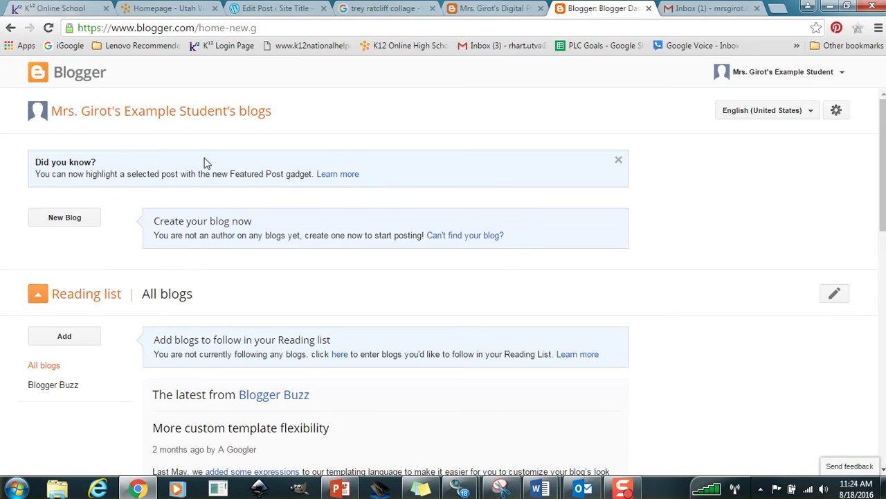
Dismiss the tip and start a new blog titled as the Student Example blog.
click(618, 160)
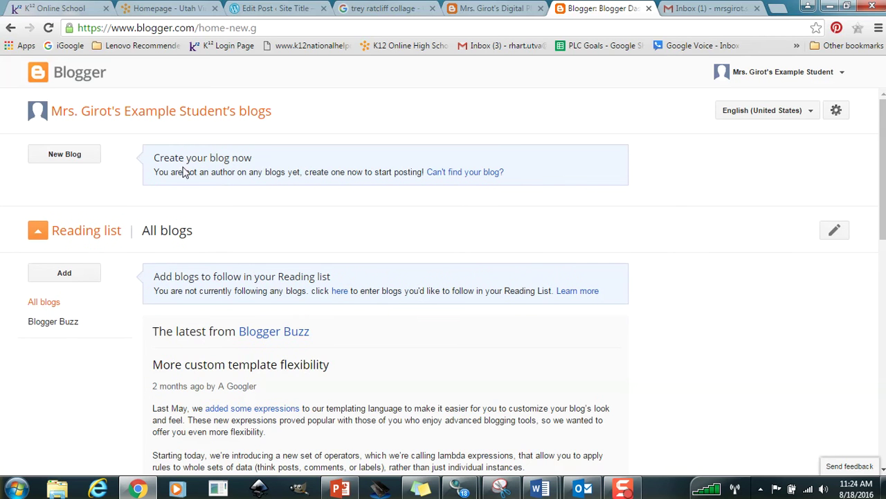
click(58, 155)
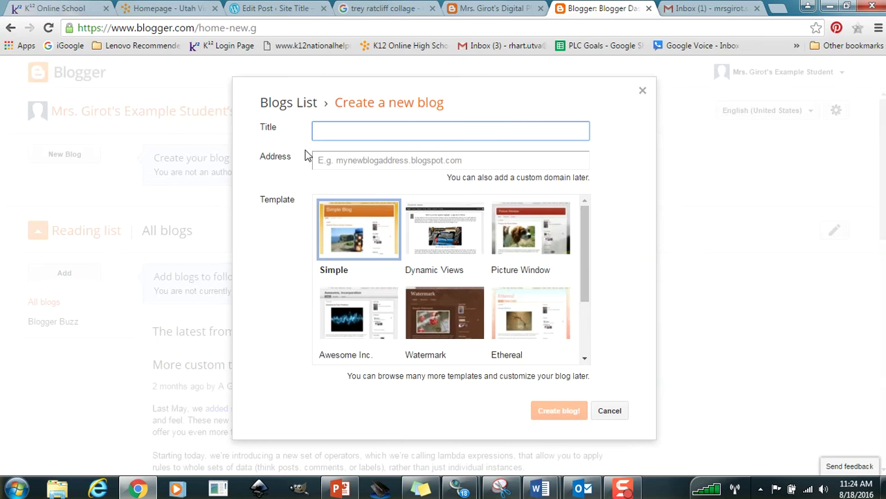
text(Mrs. Girot's St)
key(BackSpace)
key(BackSpace)
text(Student Example)
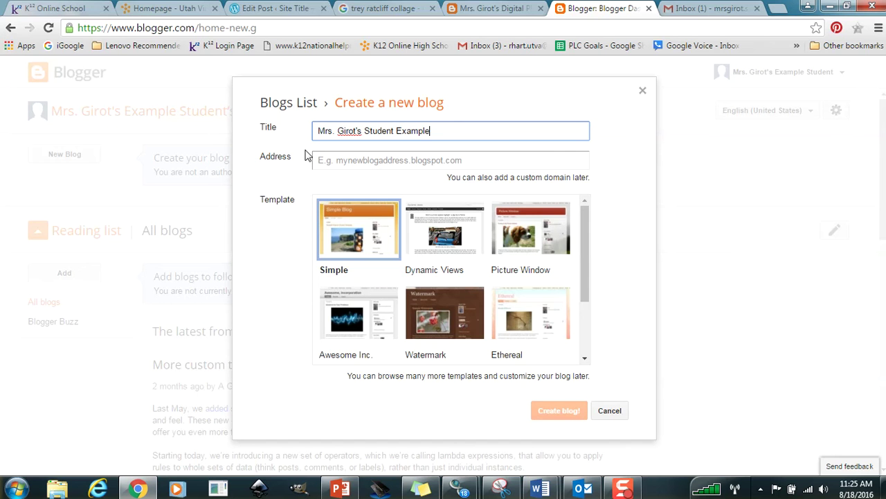
Enter a matching blog address without periods and accept the blogspot.com suggestion.
click(368, 163)
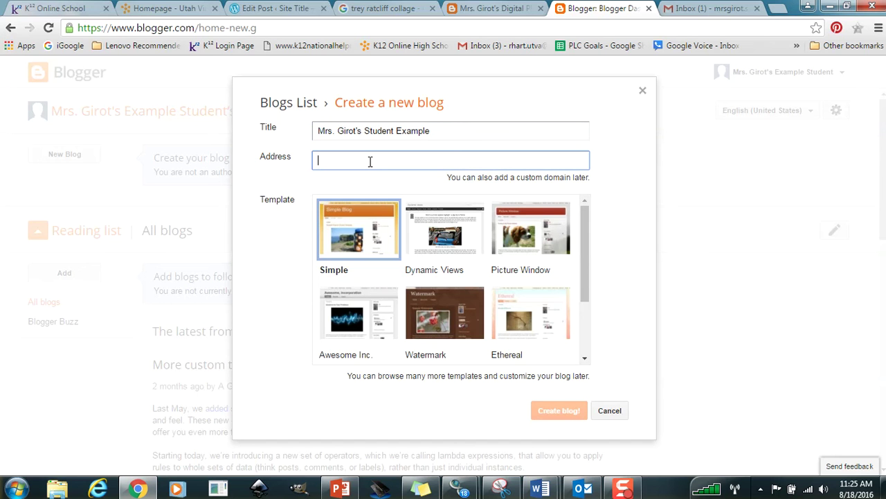
text(Mrs.G)
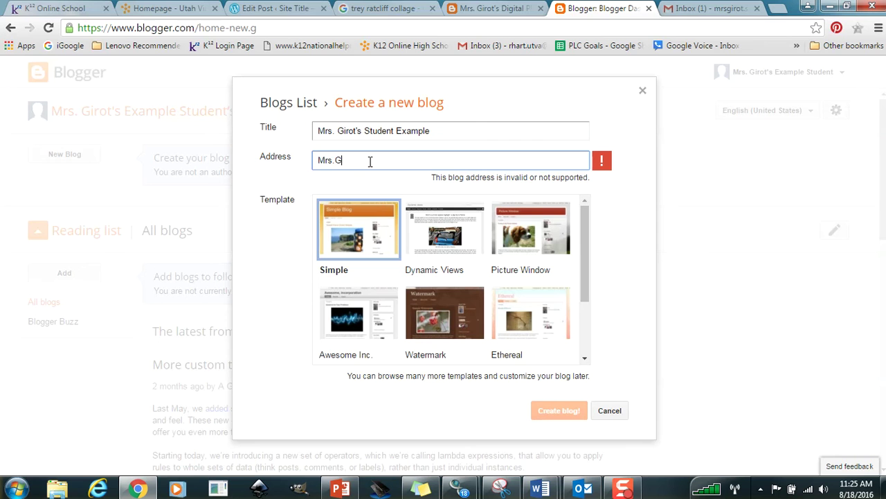
text(irot)
text('sSt)
text(Student)
text(Example)
click(336, 160)
key(BackSpace)
click(356, 160)
key(BackSpace)
click(424, 160)
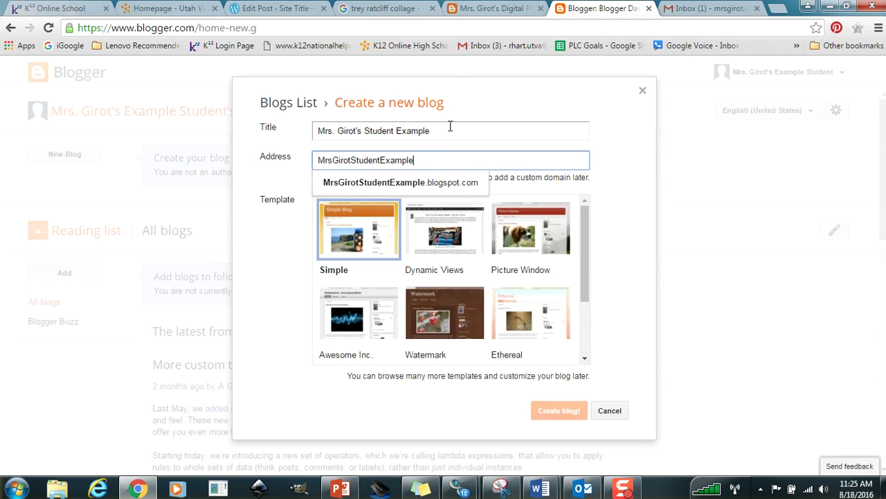
click(418, 183)
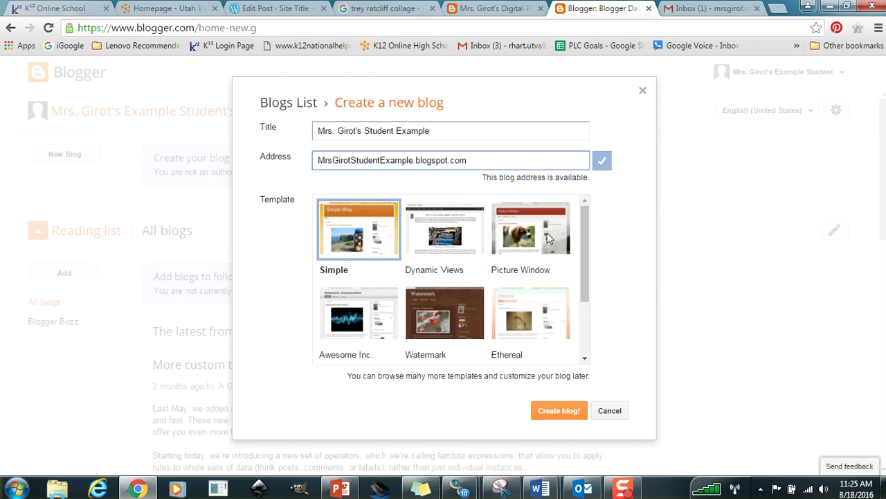
Pick the Dynamic Views template and create the blog.
mouse_move(586, 212)
mouse_down()
mouse_move(587, 280)
mouse_move(587, 211)
mouse_up()
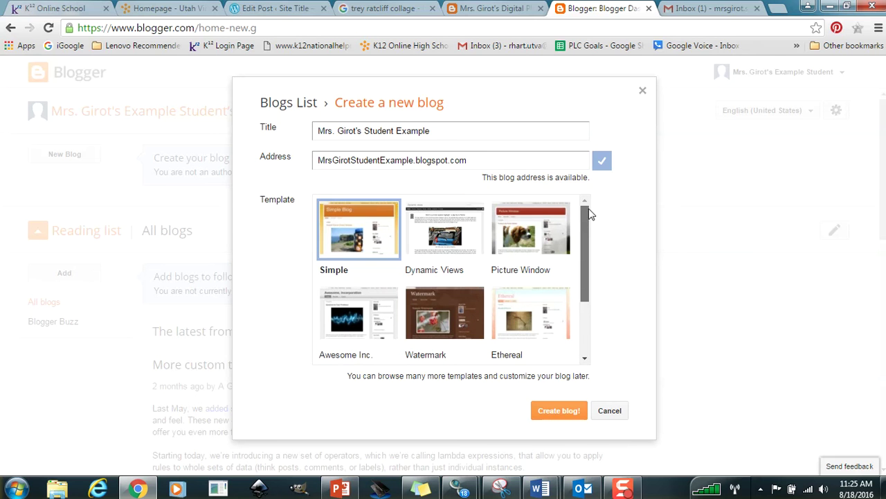
click(418, 238)
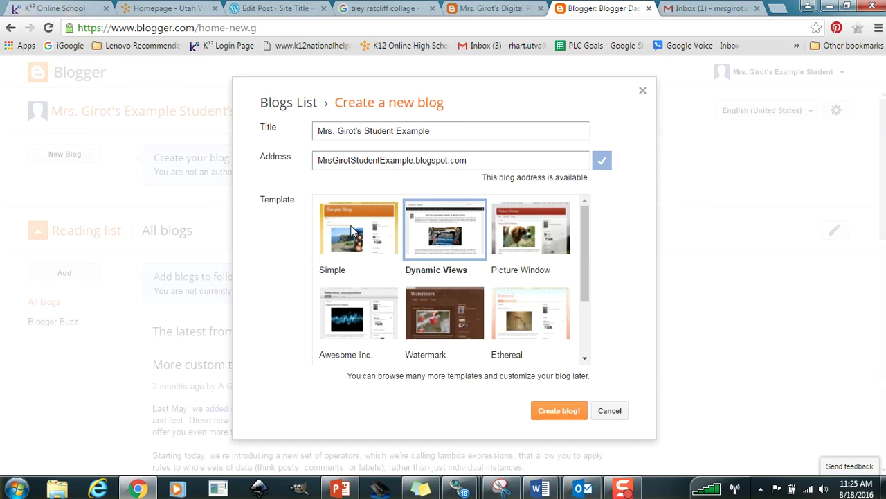
click(557, 413)
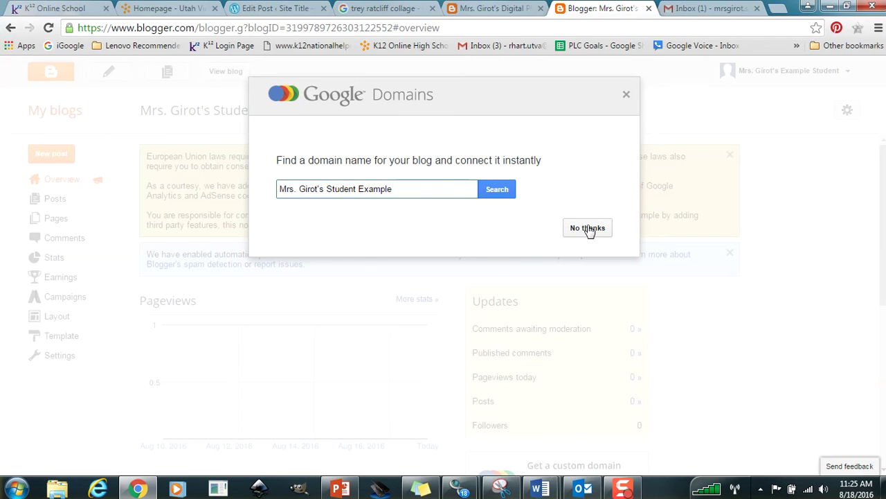
Decline the custom-domain offer, dismiss the cookie and spam notices, and go to Template settings.
click(588, 228)
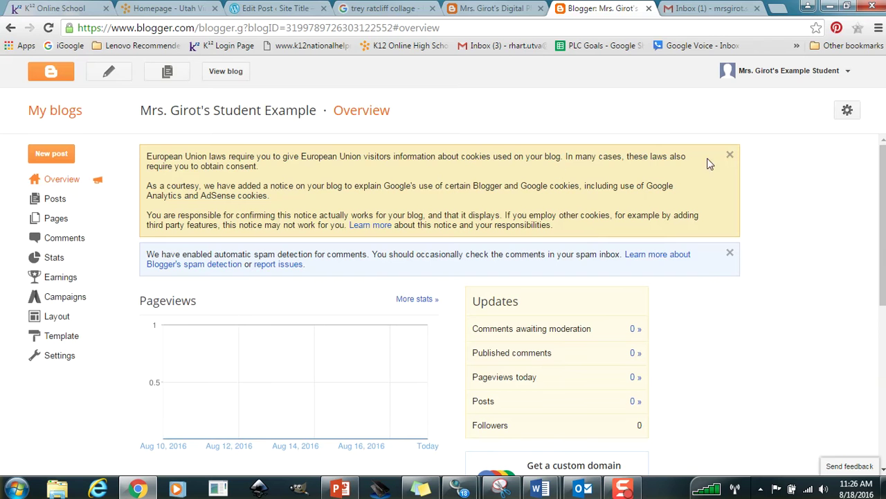
click(729, 155)
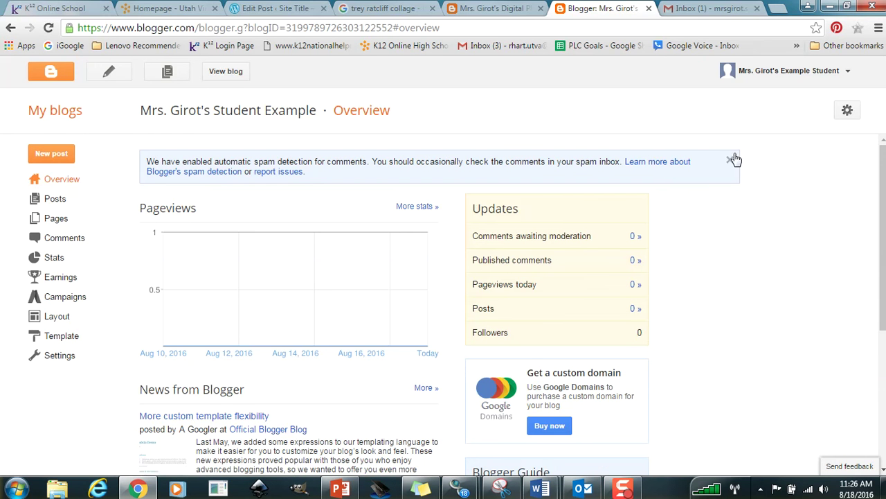
click(733, 160)
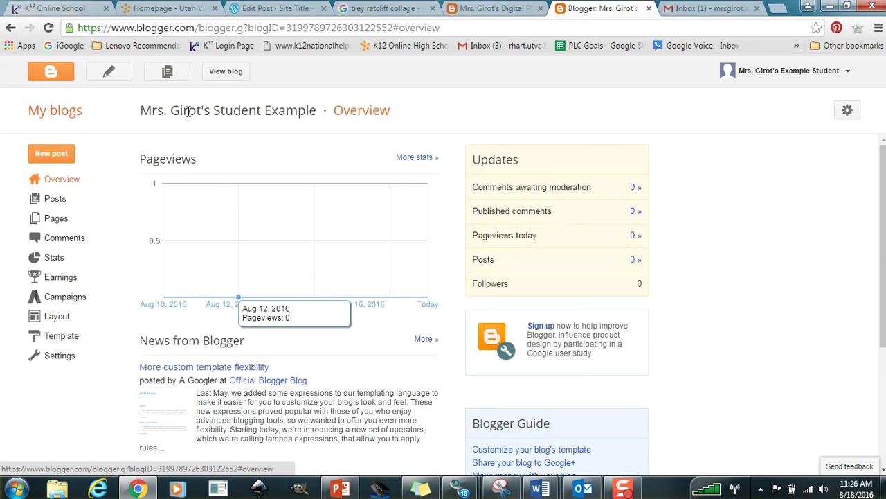
click(61, 339)
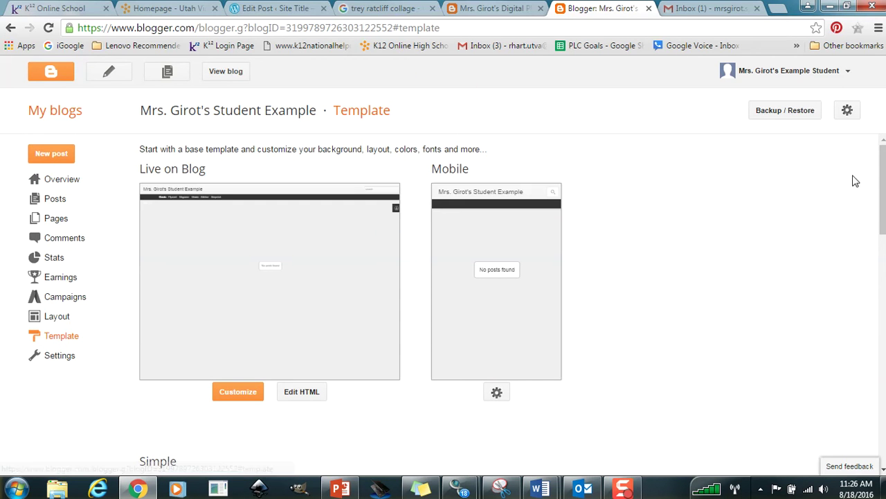
Apply the white Simple template to the blog and begin a new post.
scroll(883, 208, down, 3)
scroll(457, 305, down, 1)
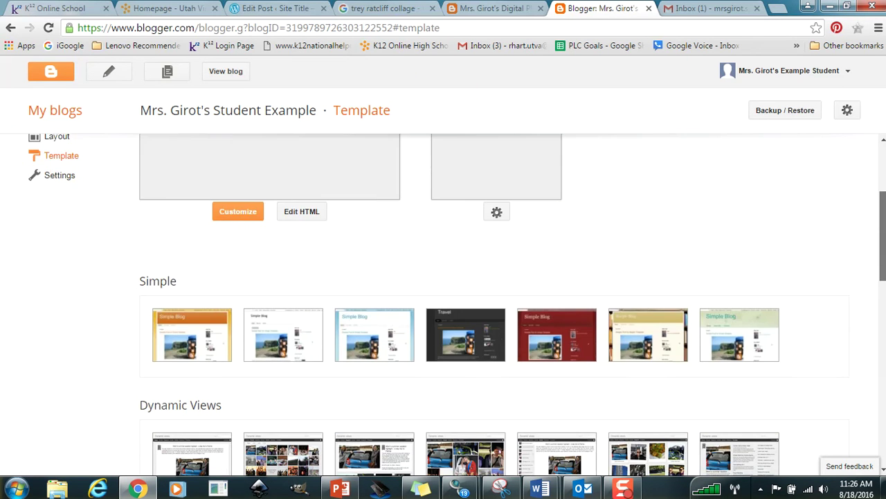
drag(883, 236, 882, 237)
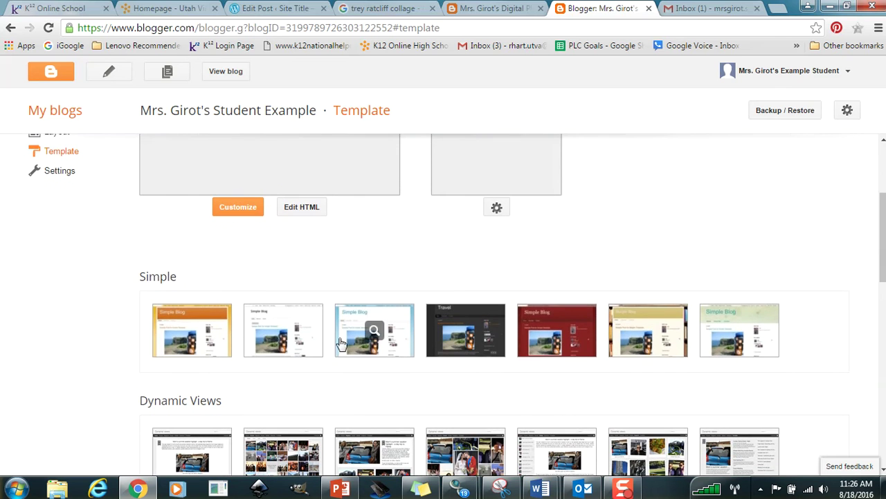
click(279, 323)
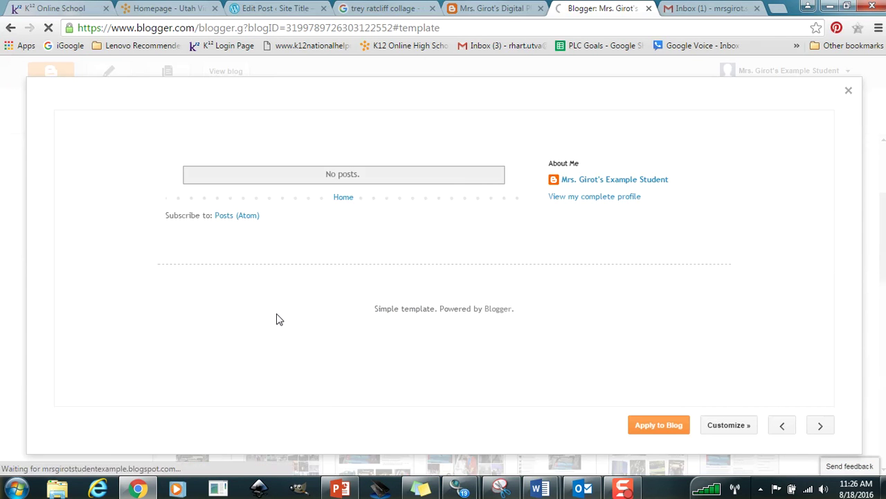
click(657, 425)
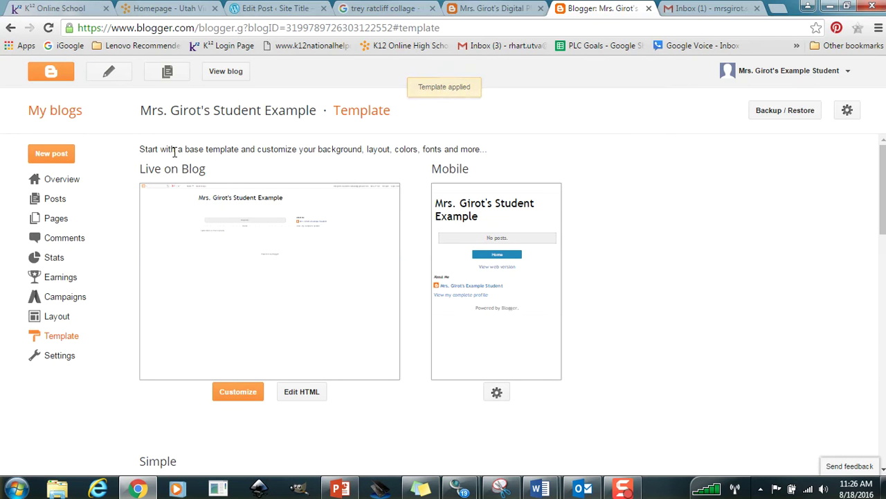
click(49, 154)
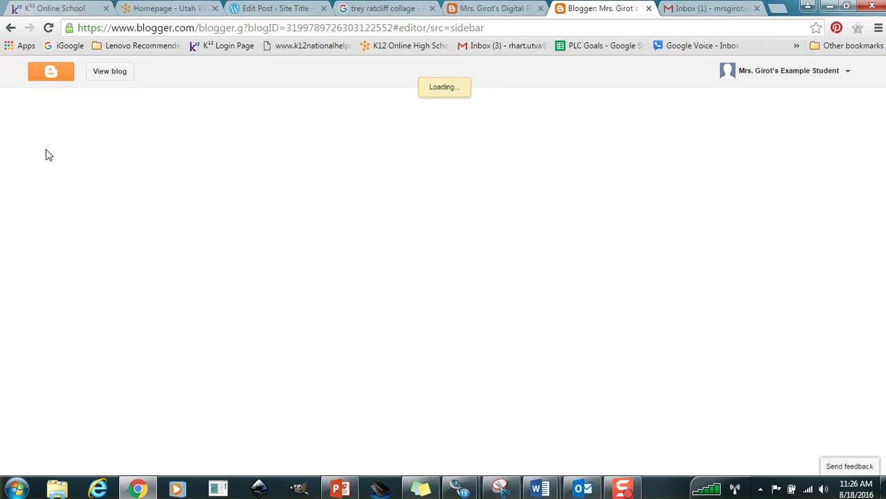
Title the post 'Welcome to My Blog!' and start inserting an image into its body.
click(187, 105)
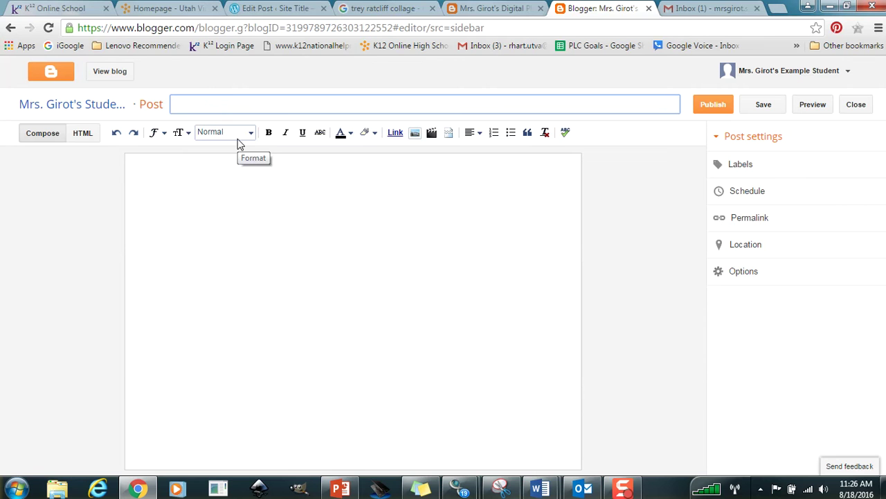
text(Welcome to My Blog!)
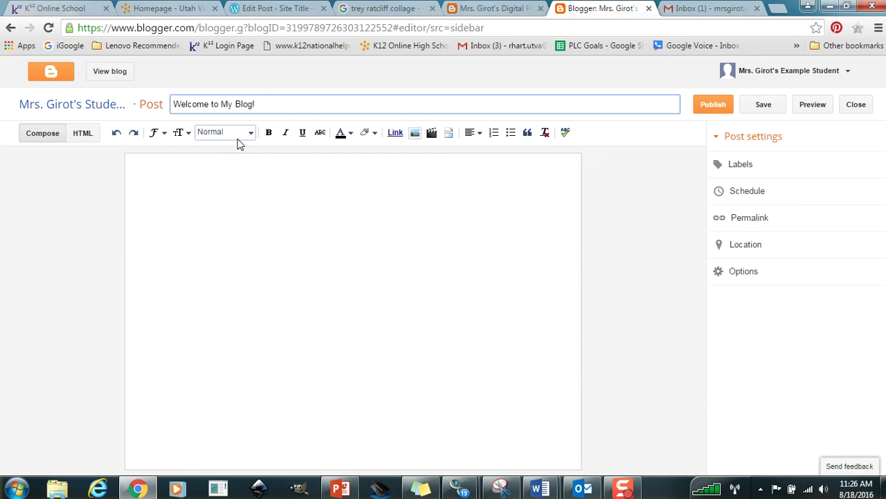
click(211, 173)
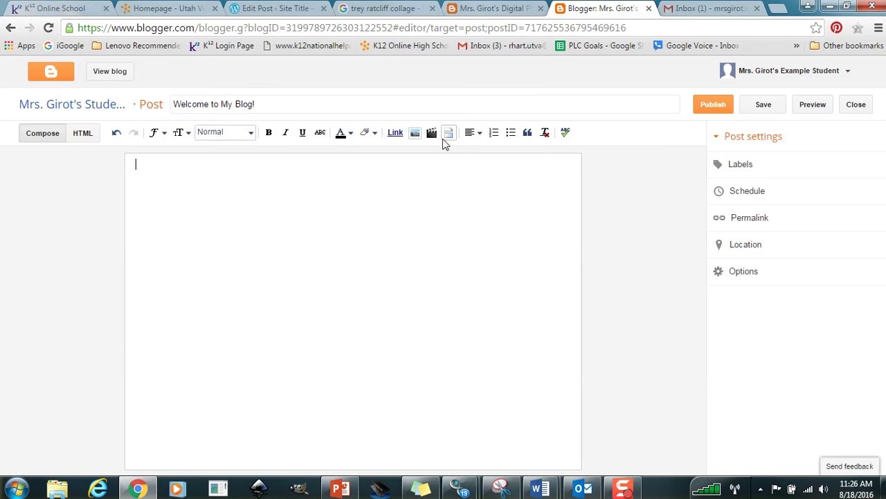
click(414, 133)
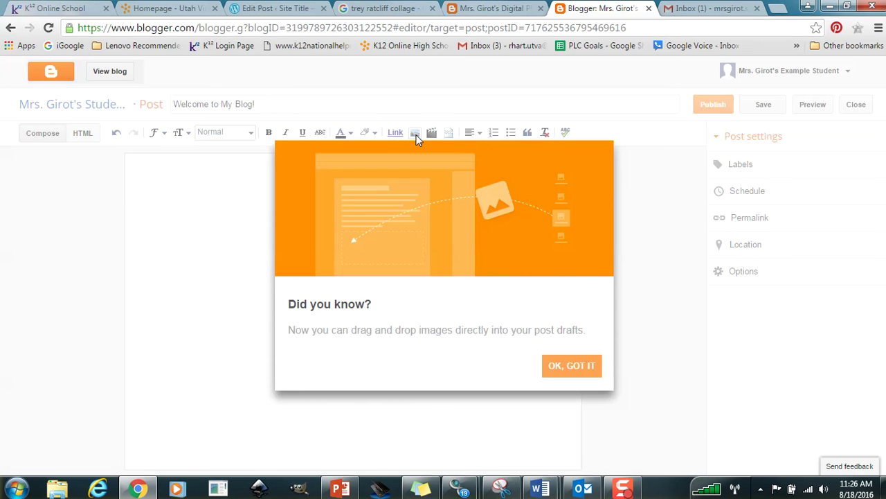
Browse Pictures > Digital Photo to the Week 5 critique folder and upload Light on a wire.jpg.
click(565, 370)
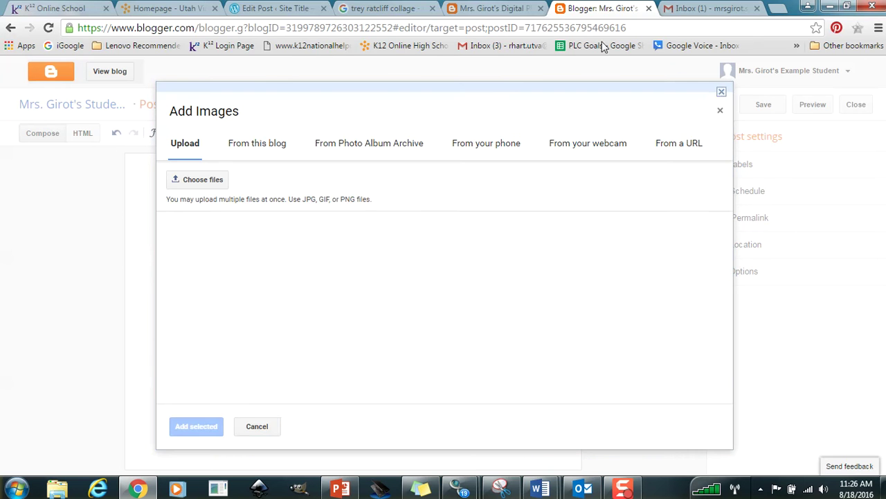
click(198, 180)
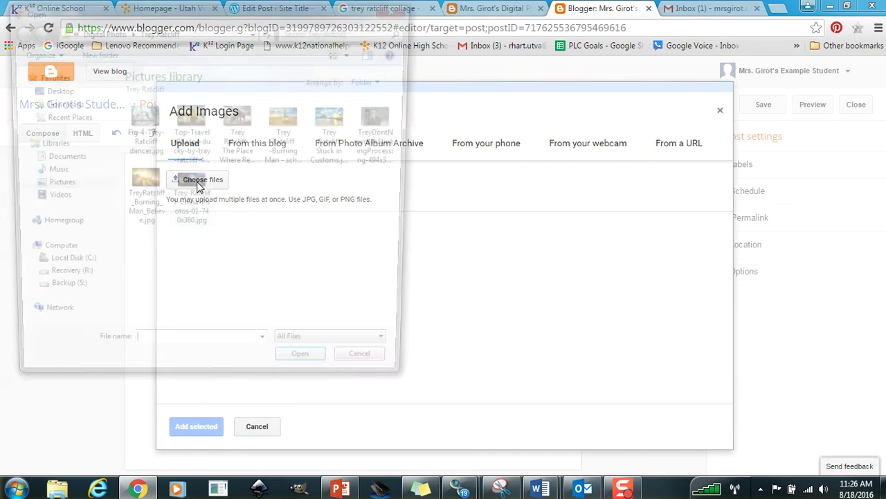
click(43, 188)
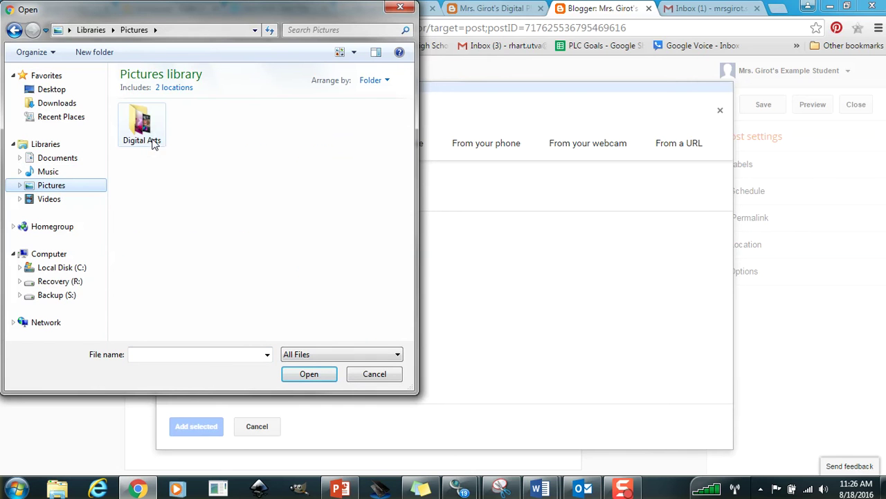
double_click(198, 122)
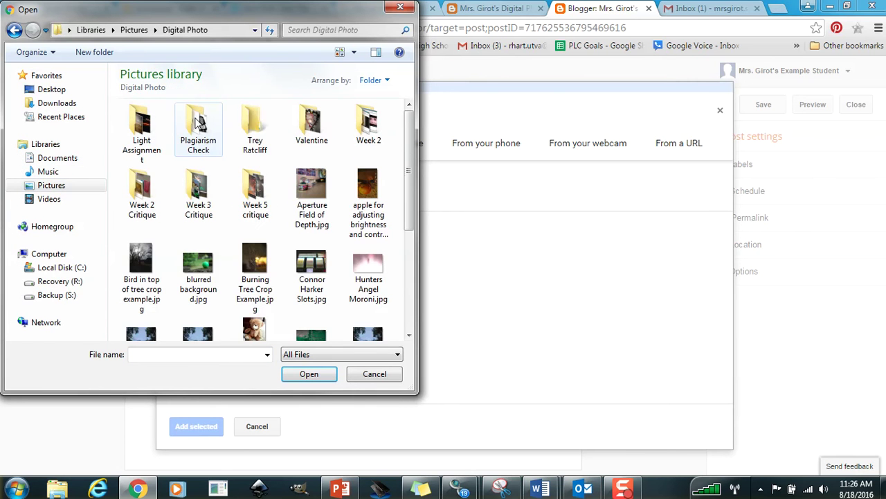
double_click(142, 129)
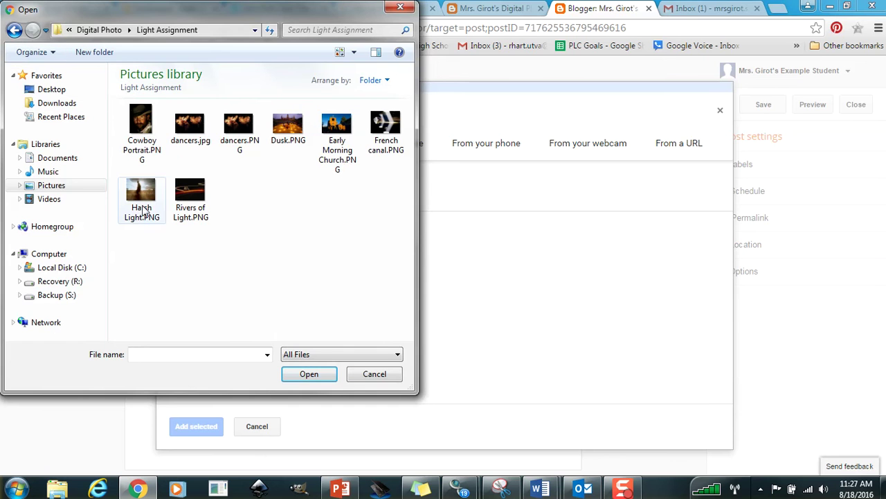
click(15, 29)
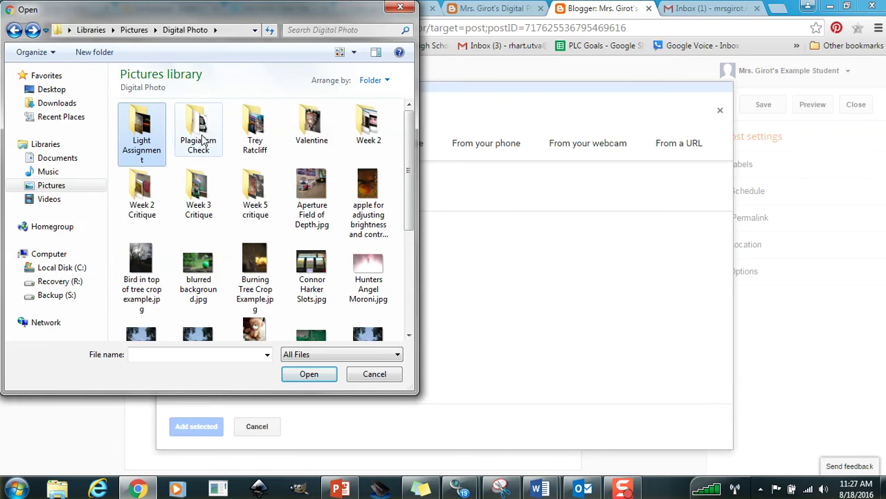
double_click(199, 193)
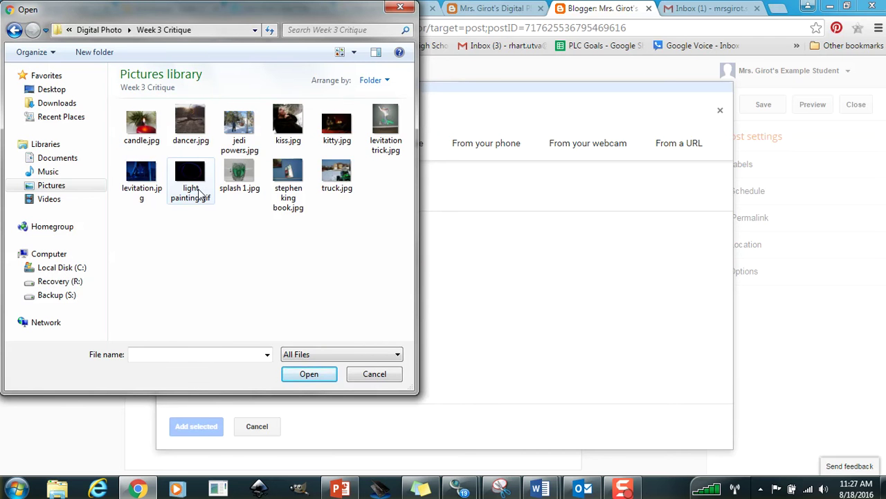
click(14, 30)
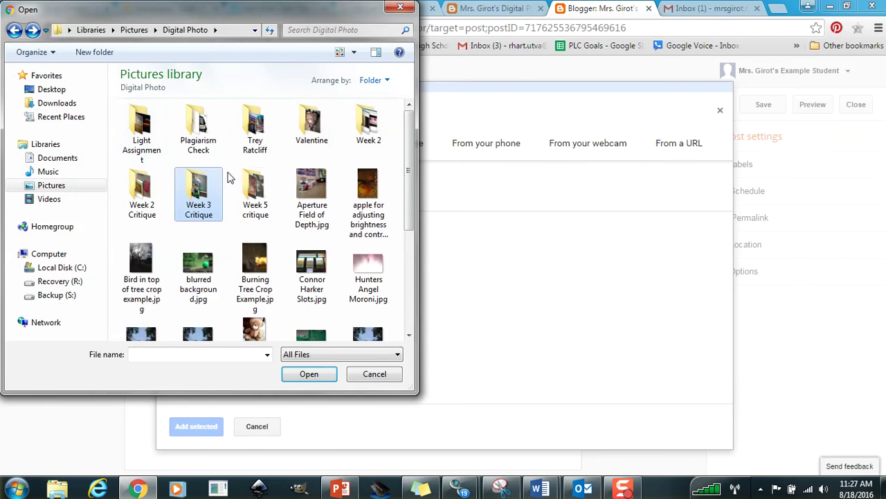
double_click(245, 186)
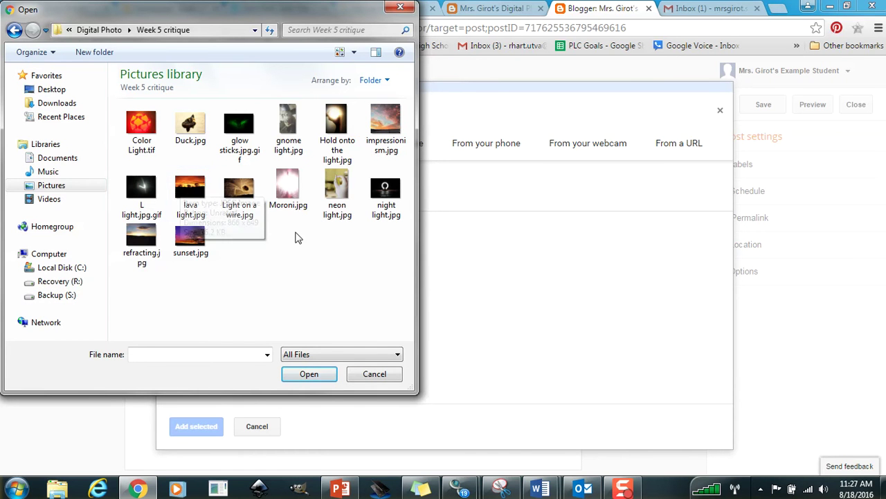
click(244, 197)
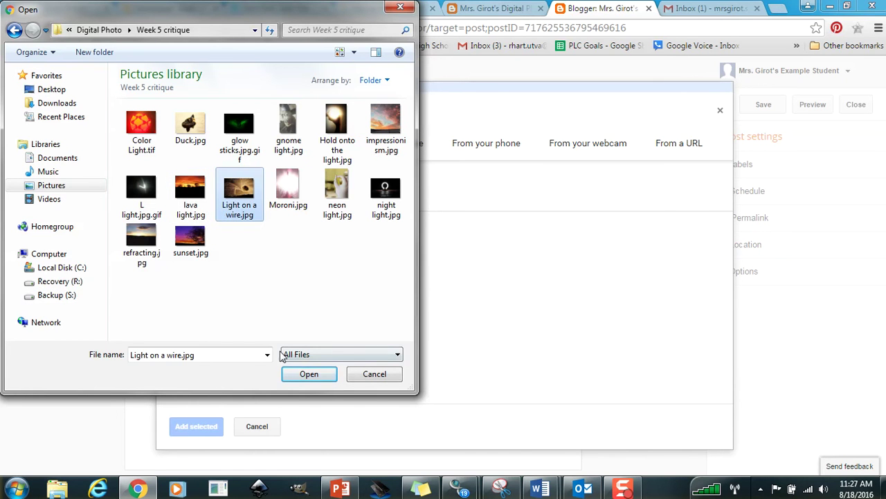
click(310, 374)
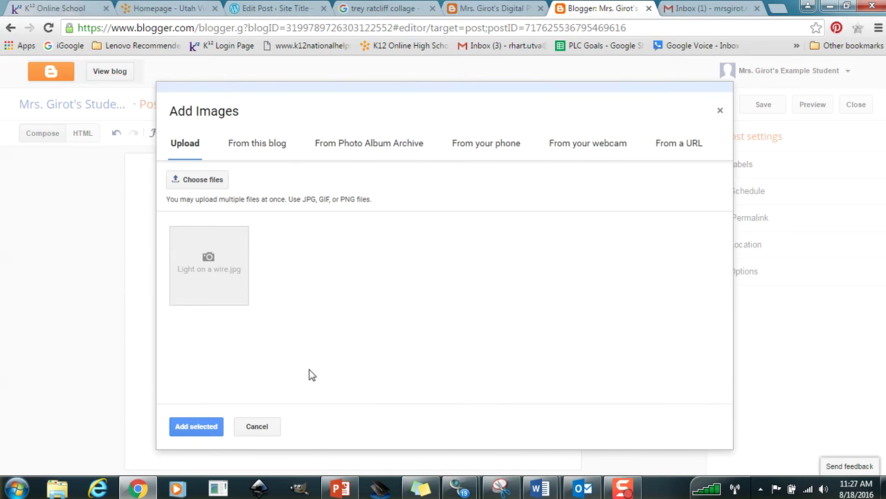
Upload Duck.jpg as a second image.
click(193, 180)
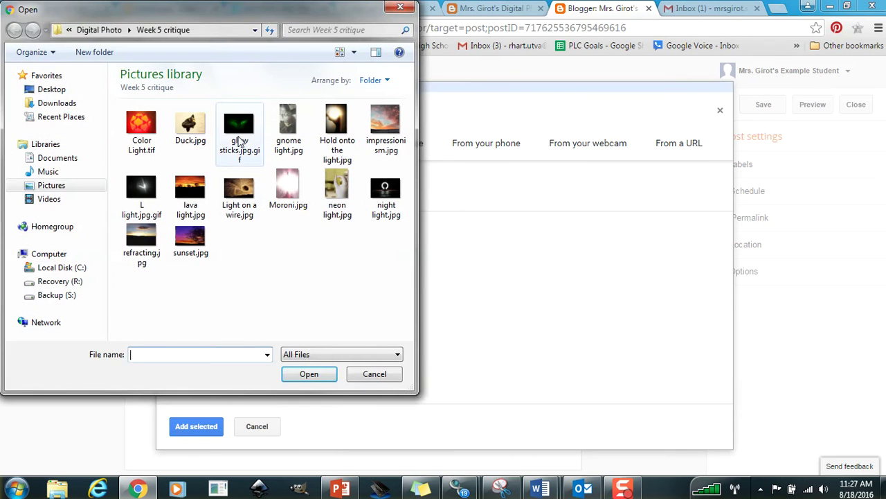
click(196, 136)
click(309, 373)
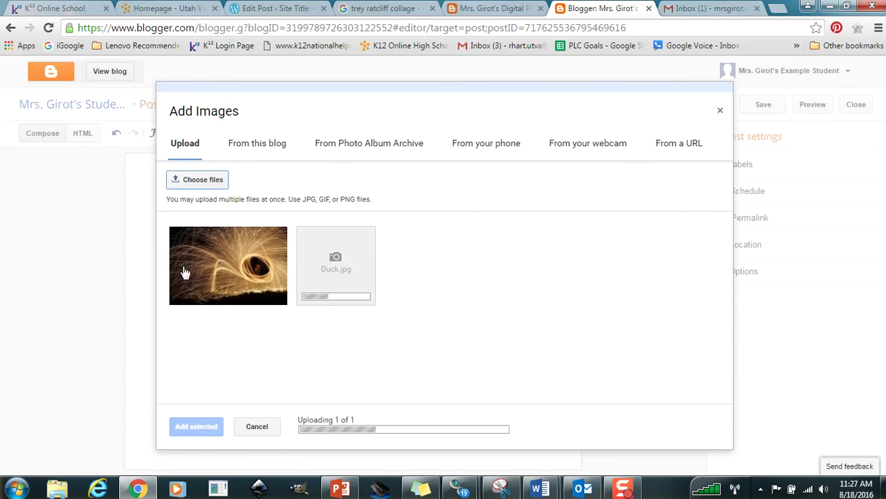
Upload the other Week 5 critique photos, from Color Light.tif and glow sticks through refracting.jpg and sunset.jpg.
click(196, 180)
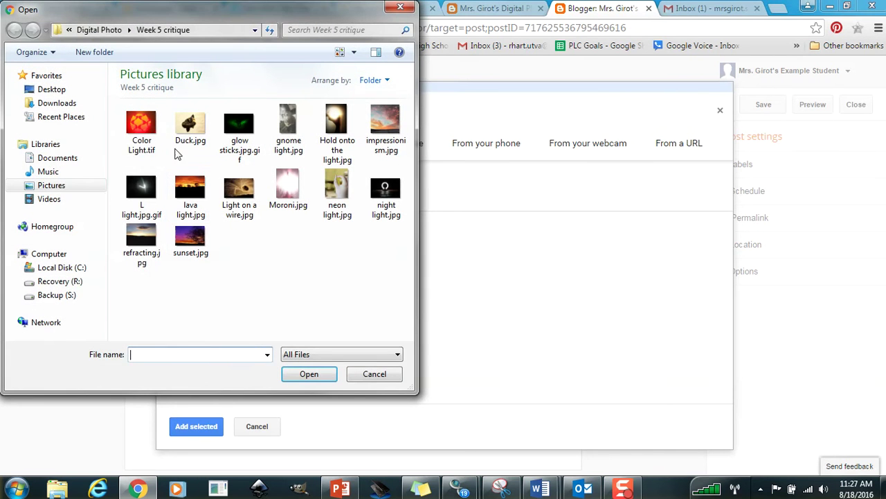
click(142, 123)
click(240, 128)
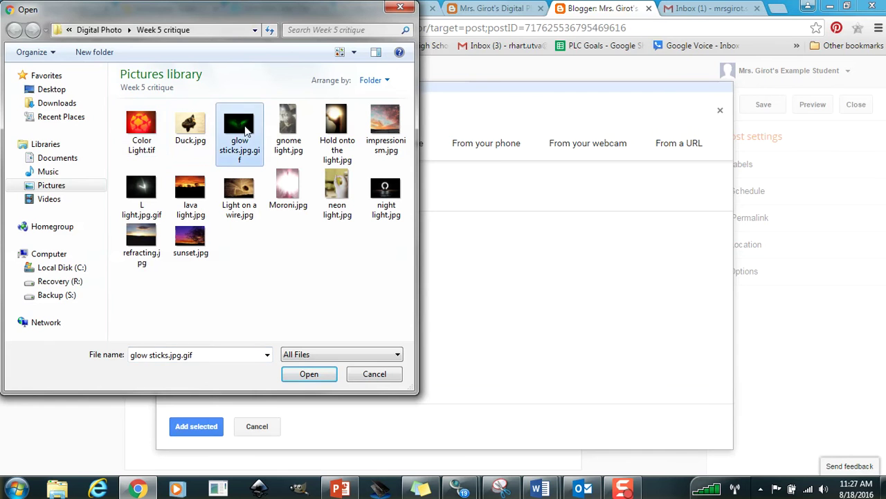
click(145, 130)
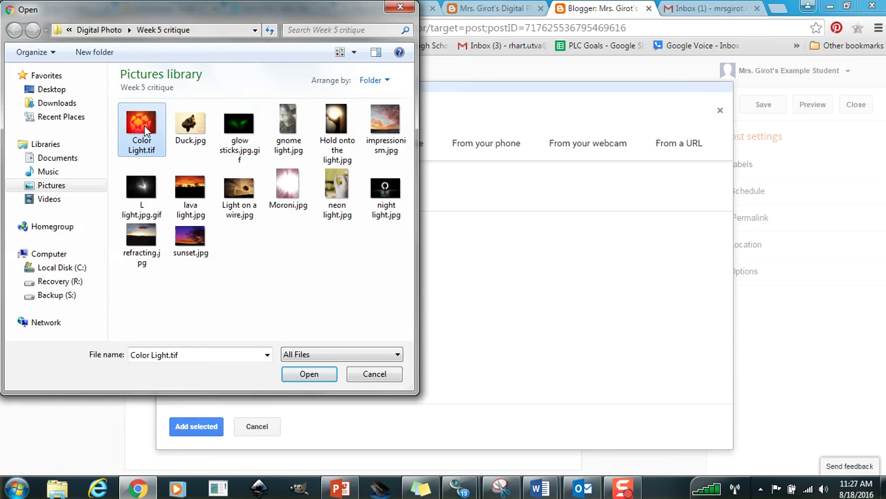
ctrl+click(241, 138)
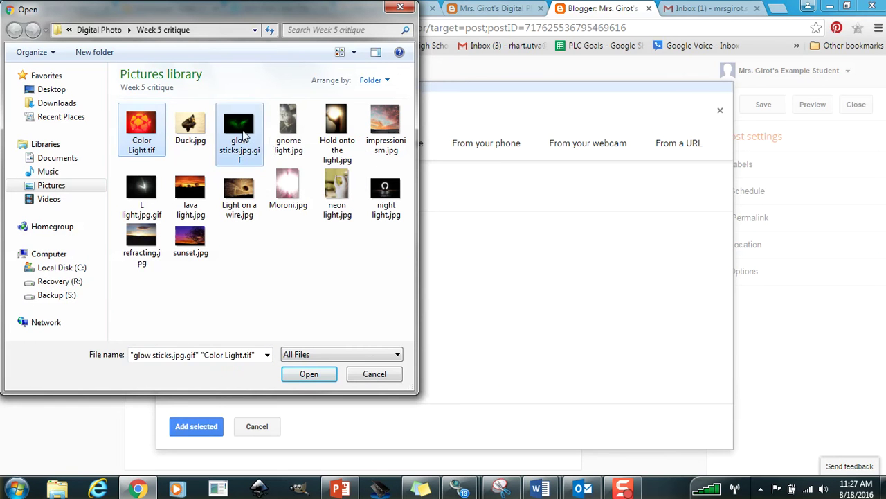
ctrl+click(289, 152)
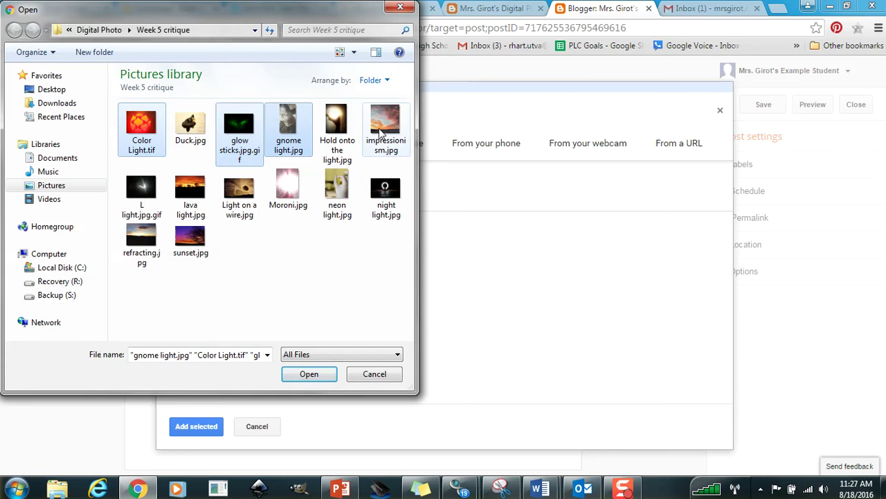
ctrl+click(385, 135)
ctrl+click(339, 125)
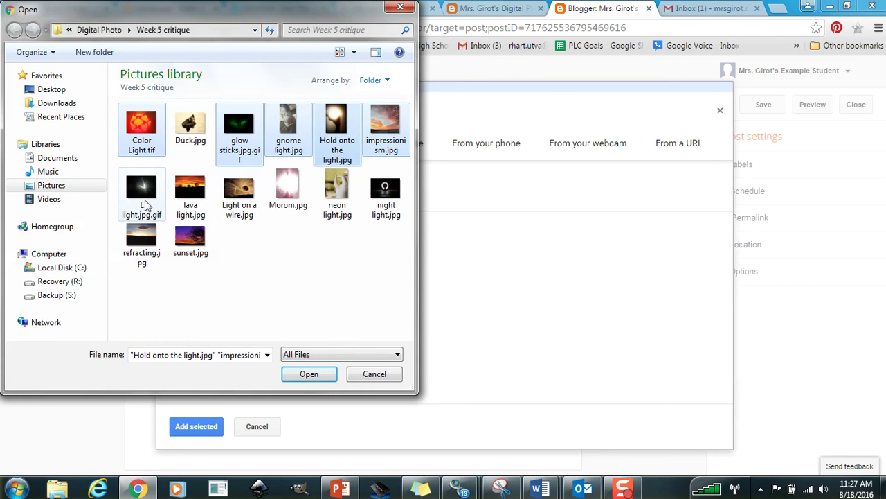
ctrl+click(142, 188)
ctrl+click(190, 188)
ctrl+click(284, 190)
ctrl+click(337, 189)
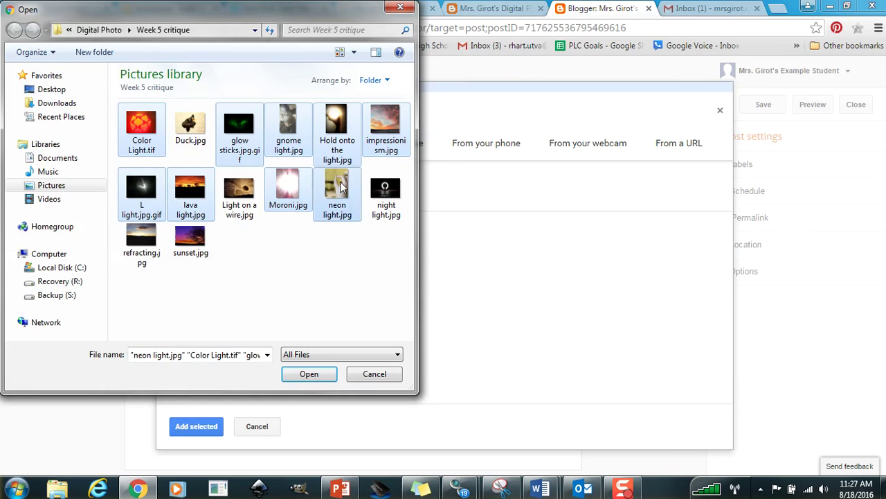
ctrl+click(385, 188)
ctrl+click(142, 239)
ctrl+click(190, 237)
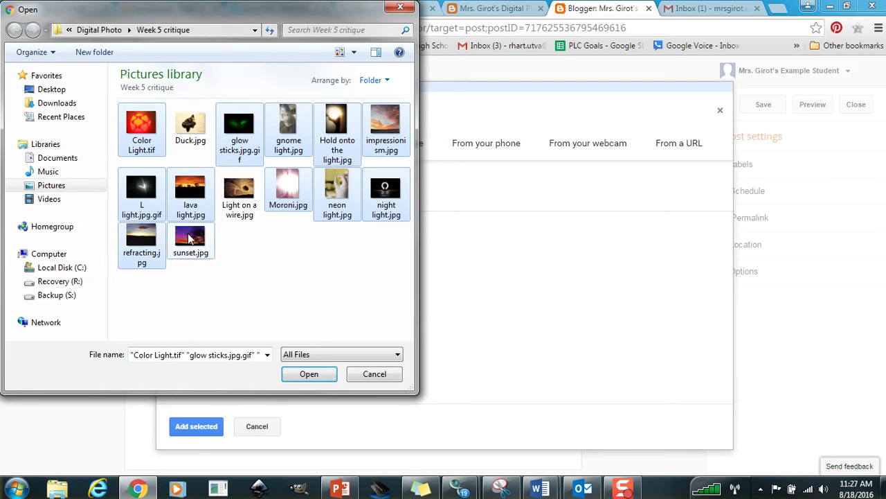
click(308, 374)
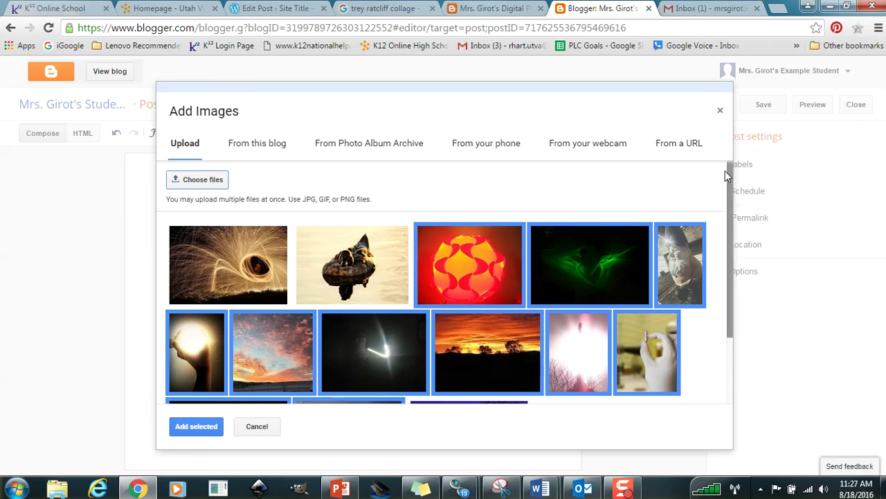
Deselect the light-ball, green glow, duck, gnome, sunset and other uploaded thumbnails in Add Images.
drag(727, 174, 726, 217)
click(249, 214)
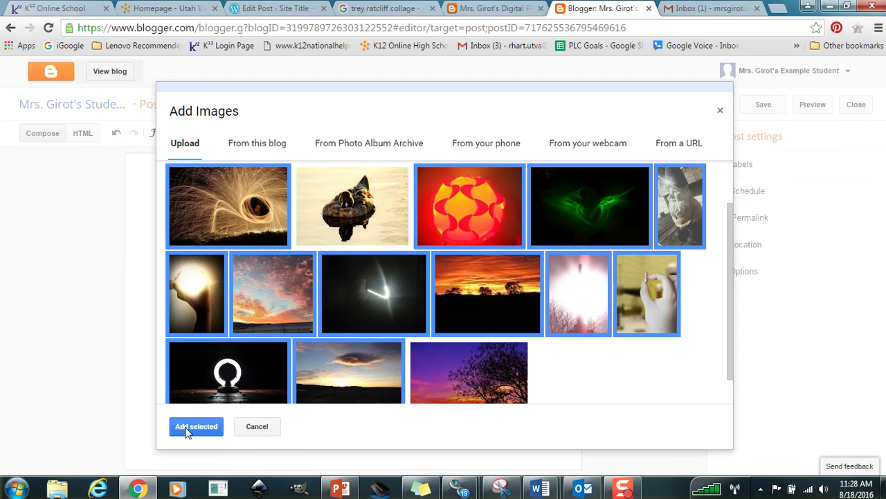
click(226, 207)
click(374, 239)
click(458, 191)
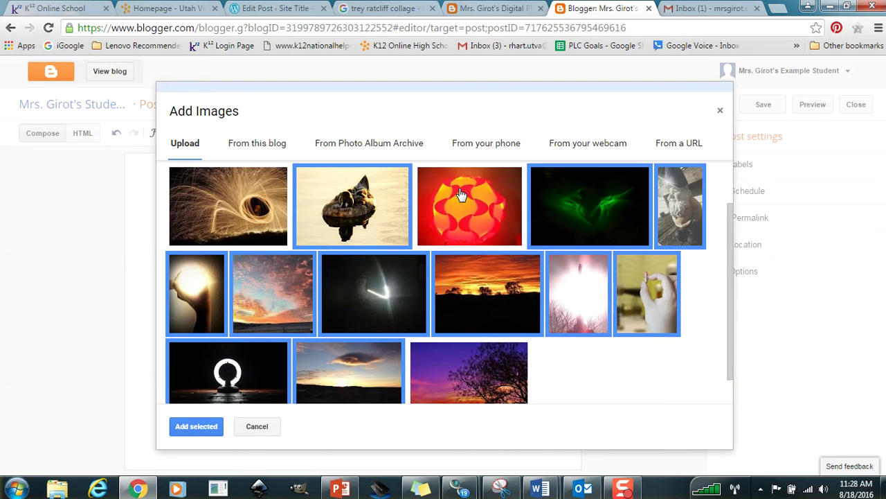
click(554, 197)
click(385, 202)
click(666, 187)
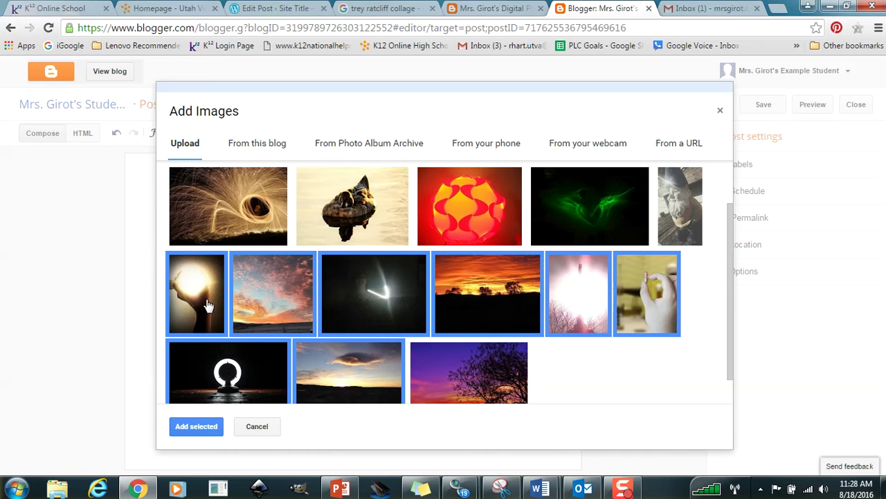
click(177, 302)
click(267, 294)
click(412, 294)
click(497, 283)
click(580, 275)
click(628, 274)
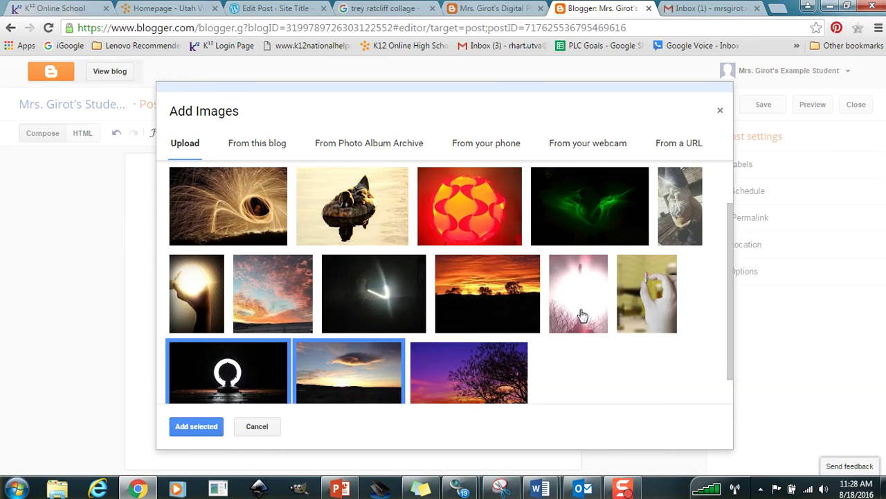
click(260, 387)
Leave only the sparkler swirl photo selected and insert it into the post.
scroll(260, 387, down, 1)
click(350, 360)
click(444, 354)
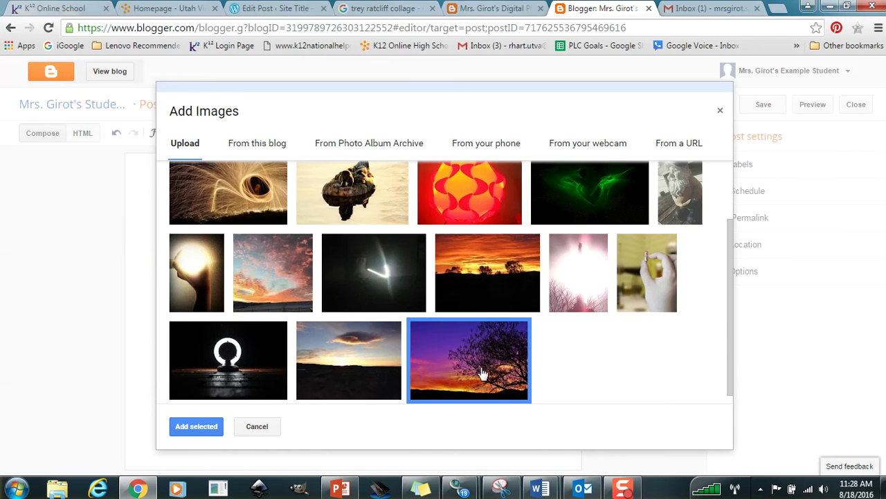
click(482, 368)
click(214, 197)
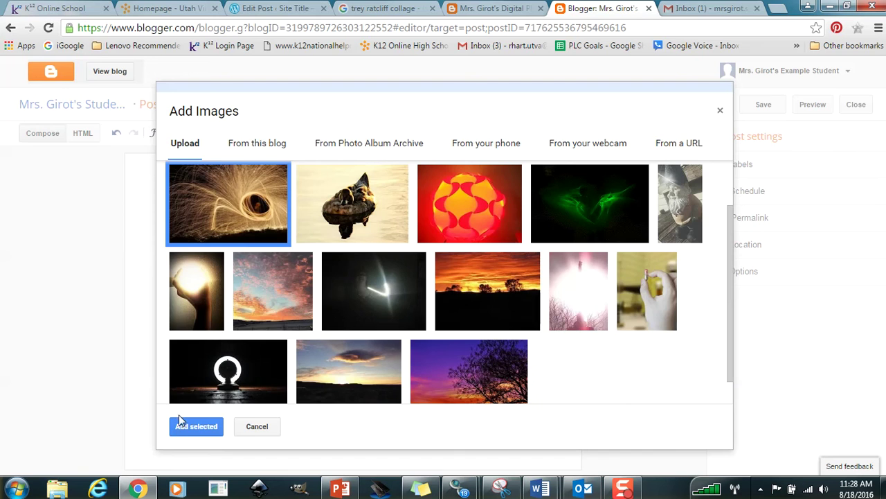
click(193, 424)
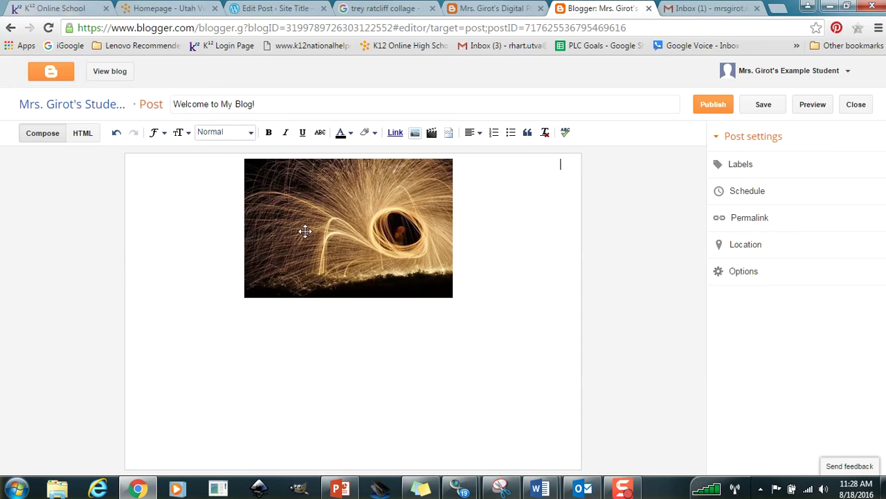
Preview the photo at Small, Medium, X-Large and Original sizes, then settle on Large.
click(360, 276)
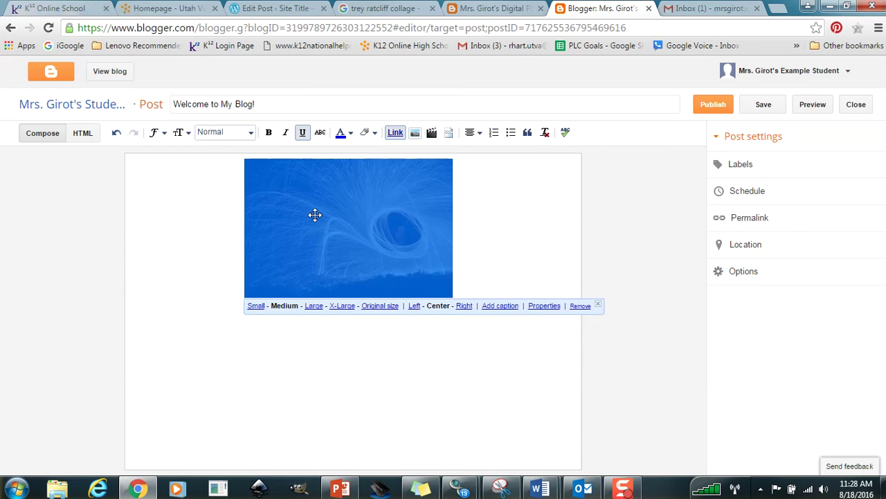
click(255, 306)
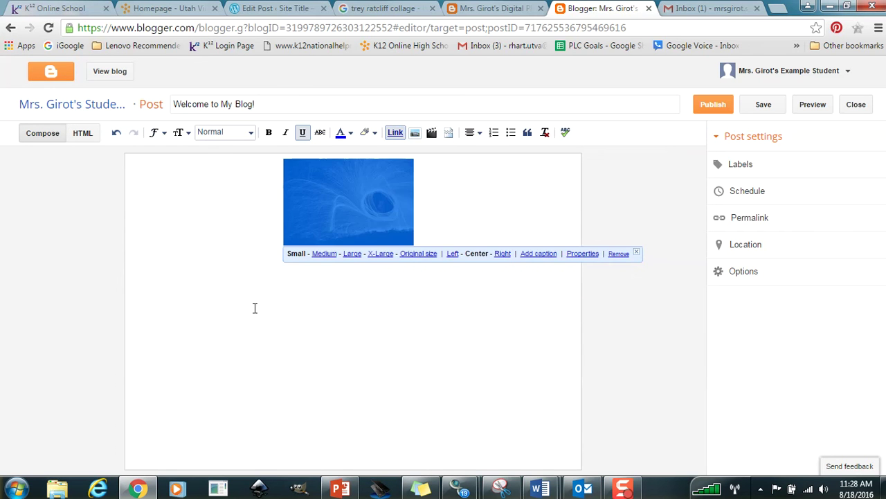
click(324, 254)
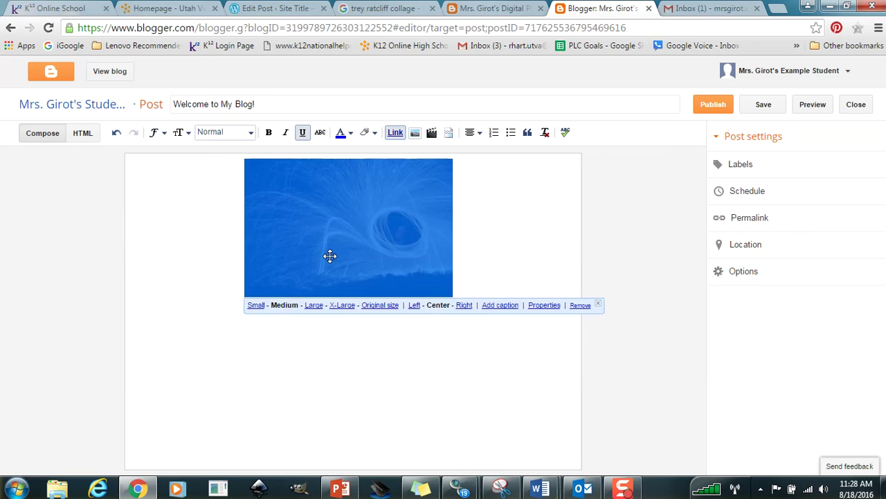
click(315, 305)
click(318, 340)
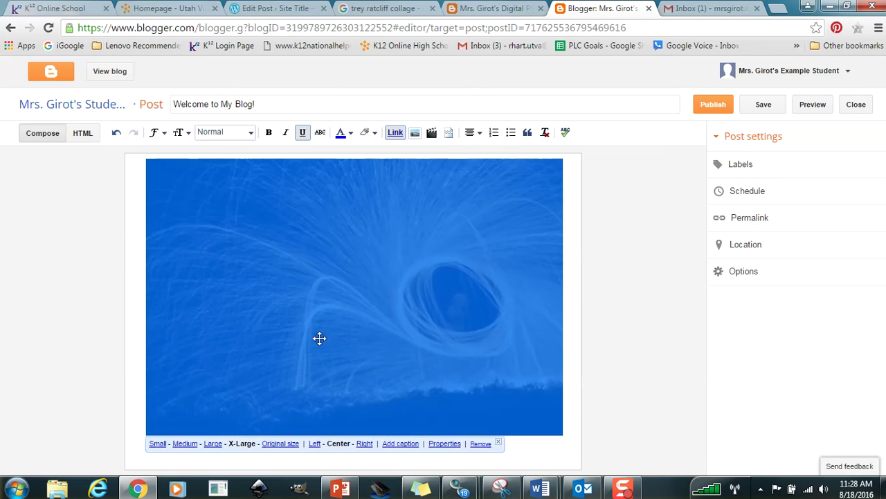
click(279, 444)
click(209, 461)
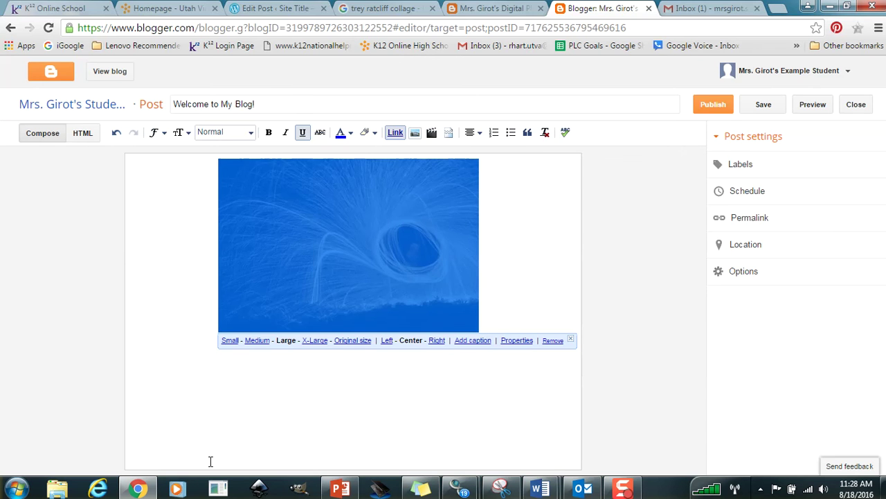
click(291, 385)
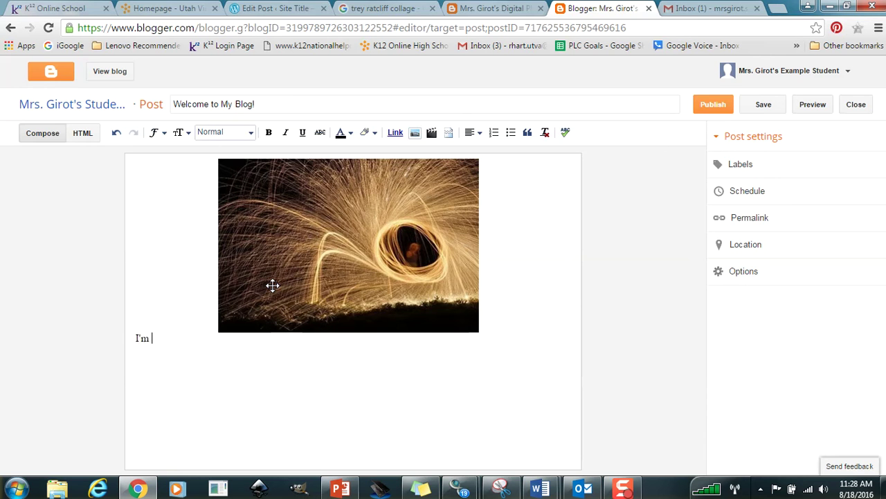
Replace the opening line with an intro about horses, cows and helping parents on the farm.
text(here!)
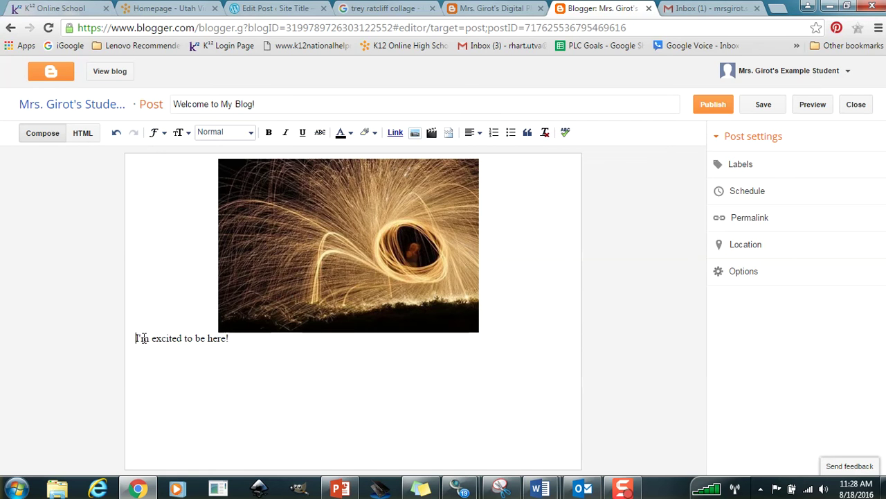
drag(231, 338, 124, 344)
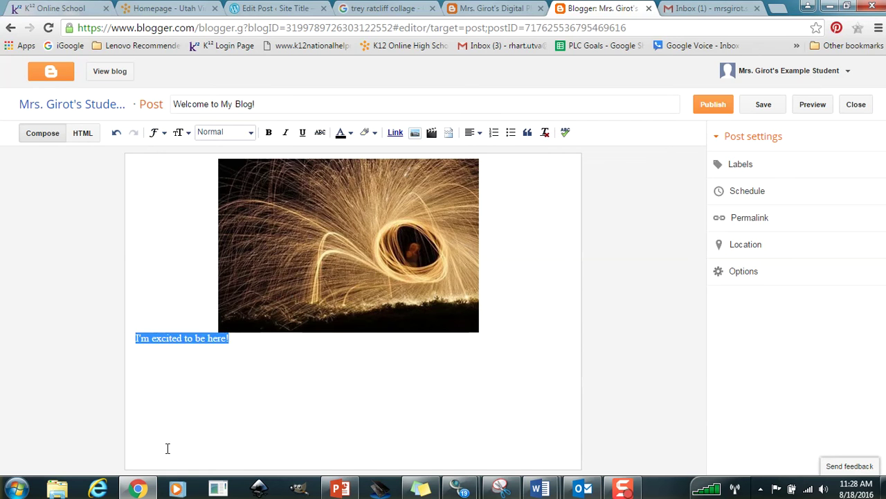
key(BackSpace)
text(My)
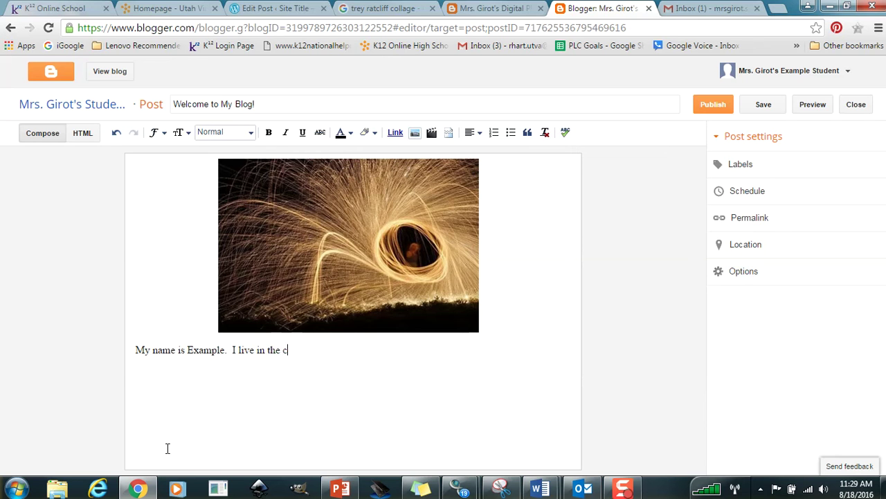
text(ountry)
text(We have horses and co)
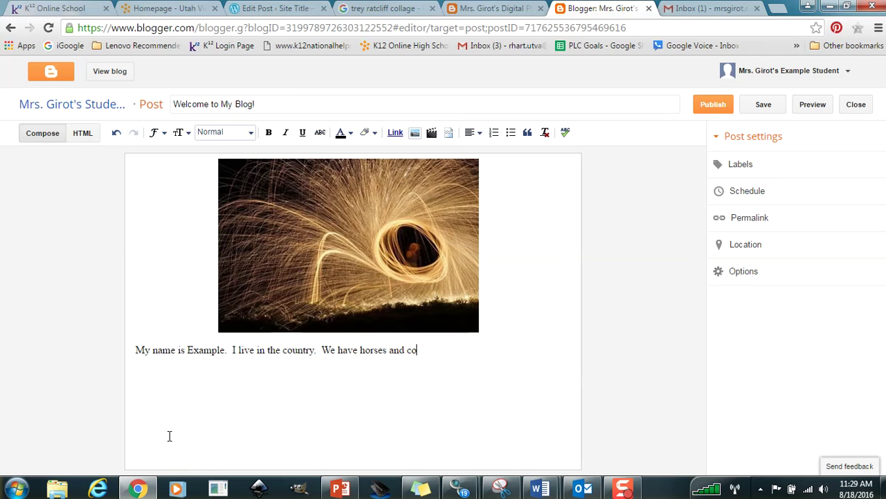
text(ows.  I work on the fram to h)
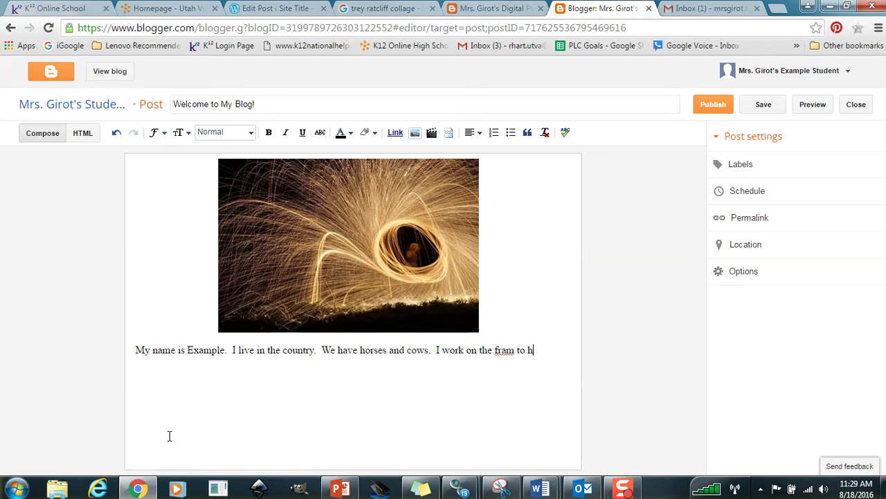
key(BackSpace)
key(BackSpace)
key(BackSpace)
key(BackSpace)
key(BackSpace)
text(arm to help my parents.  I love U)
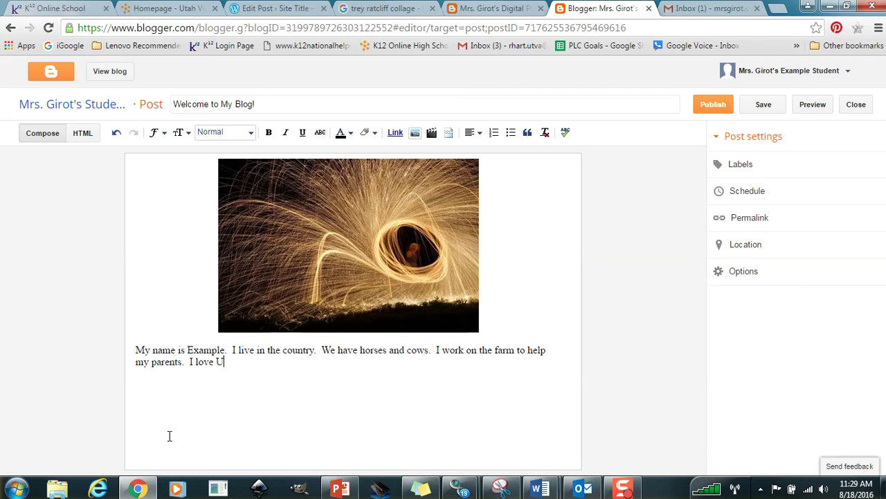
text(TVA)
Add 'My hobbies are...' and the line 'These are some photographs I have taken on the farm... I hope you enjoy'.
text(My hobbies are...)
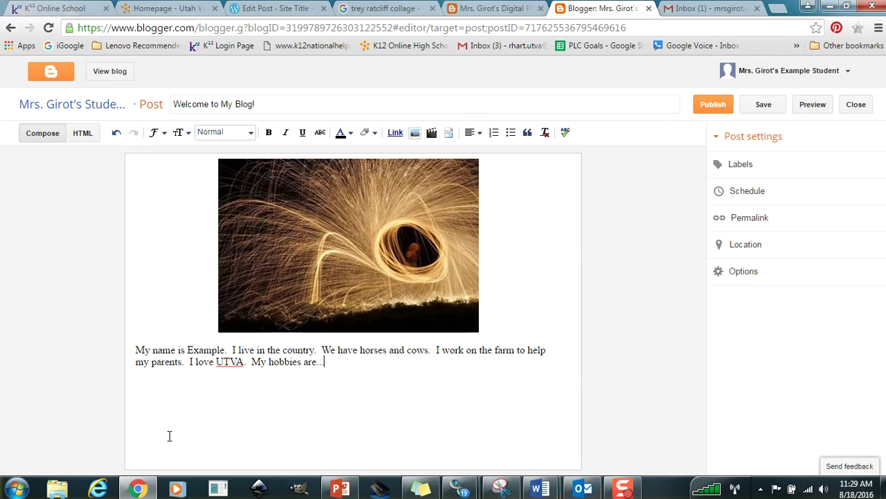
text(  th)
key(BackSpace)
key(BackSpace)
key(BackSpace)
text(These are some photog)
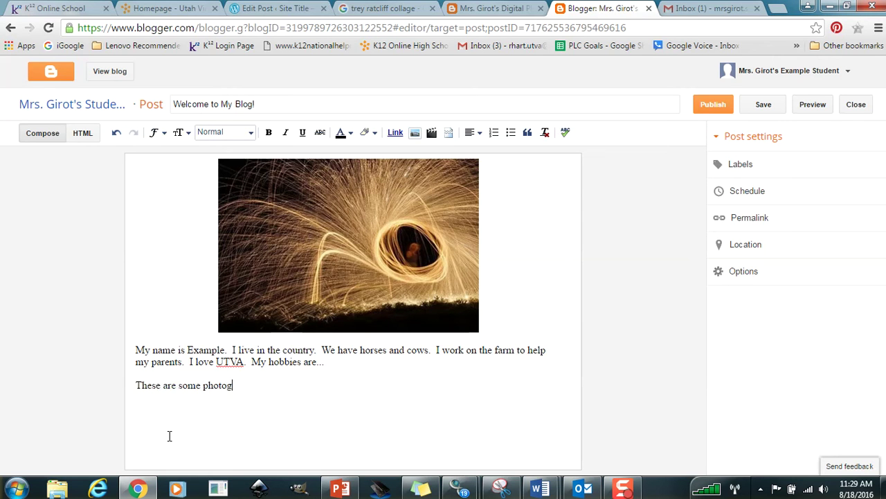
text(raphs I have taken on the farm)
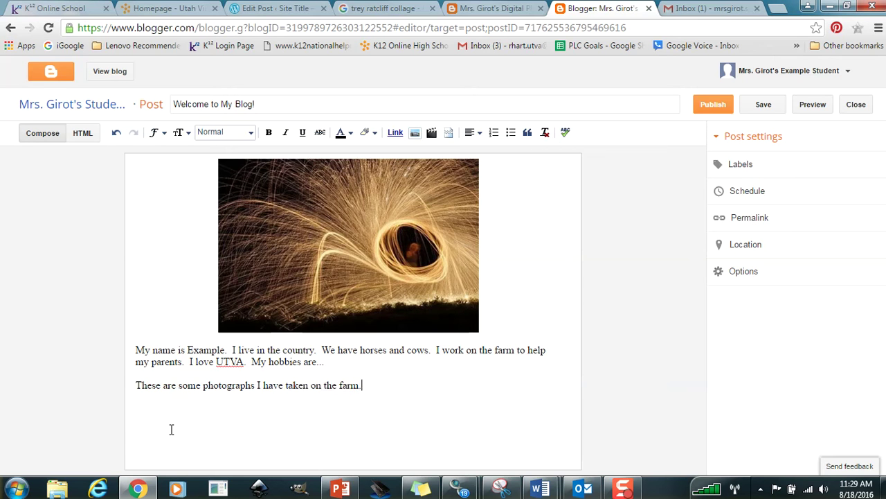
text(... I hope you enjoy!)
Insert the purple tree sunset, duck and colourful sky photos below the text.
click(415, 133)
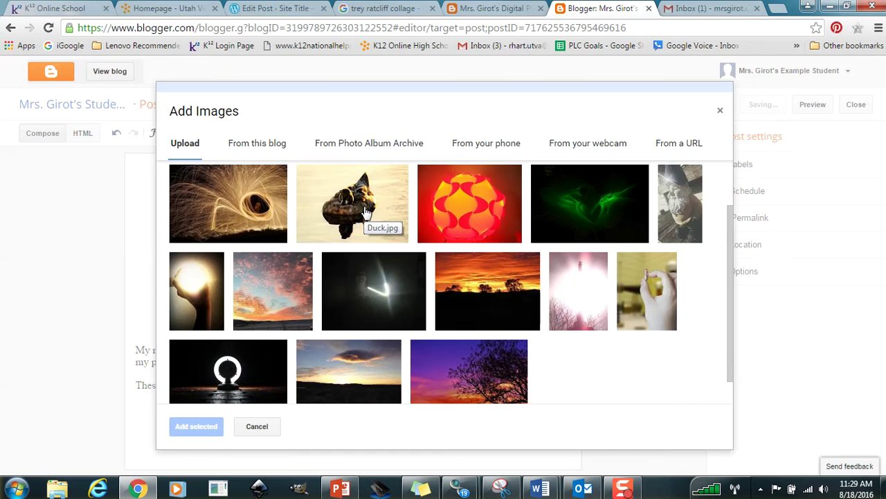
click(474, 367)
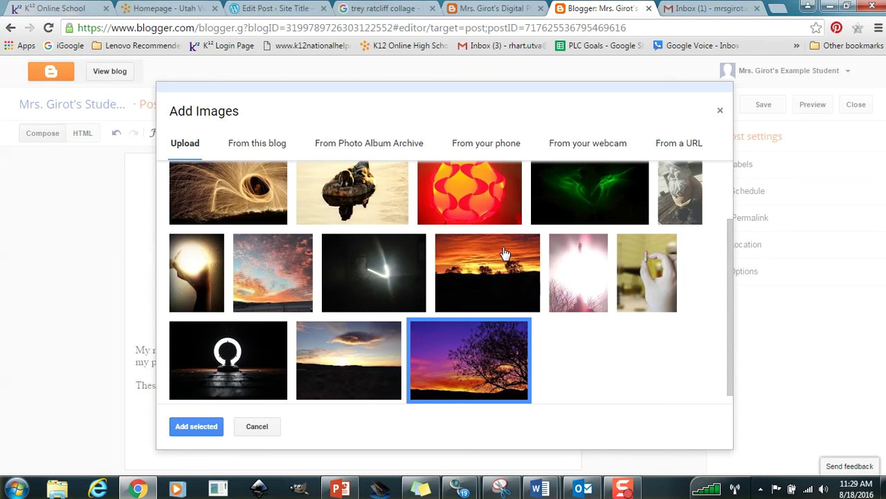
click(357, 189)
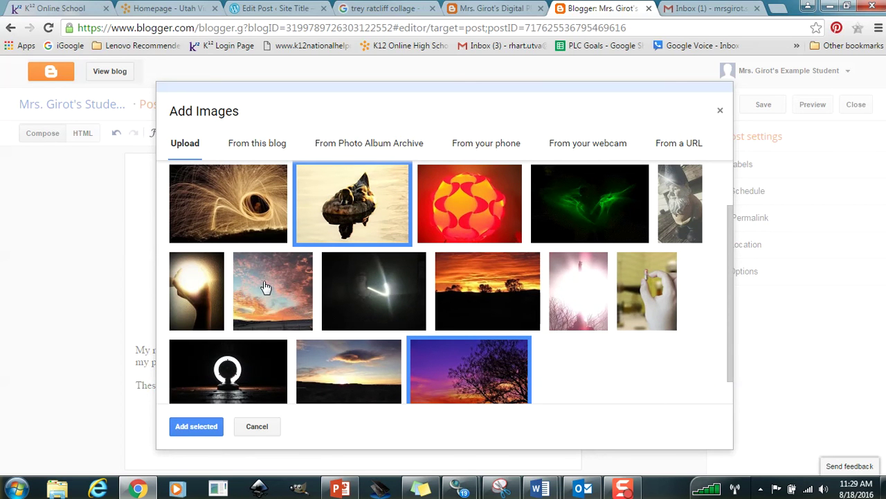
click(259, 287)
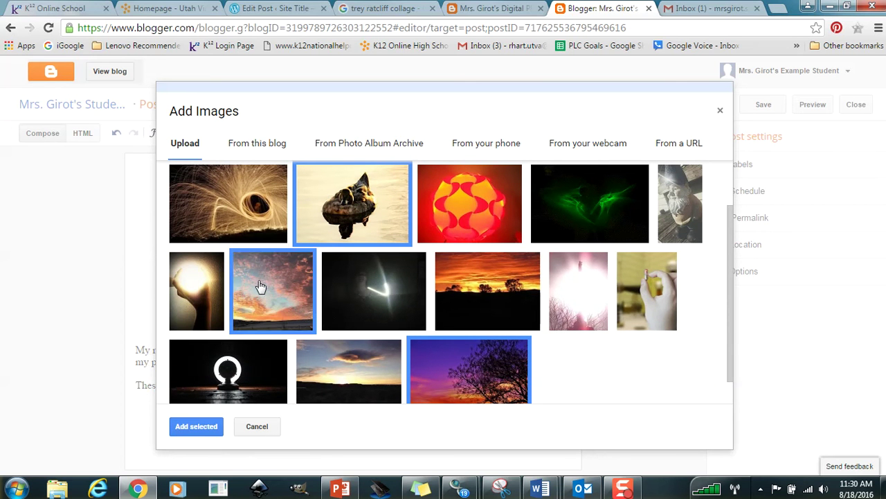
click(187, 425)
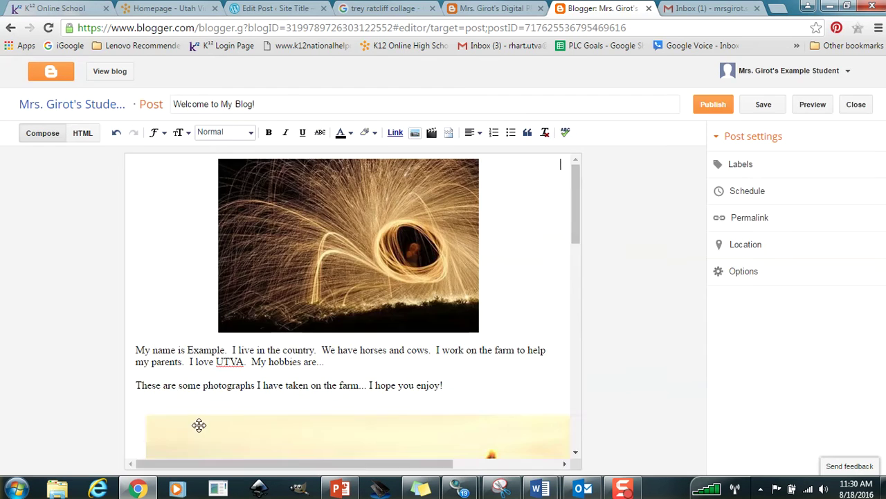
Try left alignment on the tree sunset photo, then centre it again.
drag(575, 178, 578, 384)
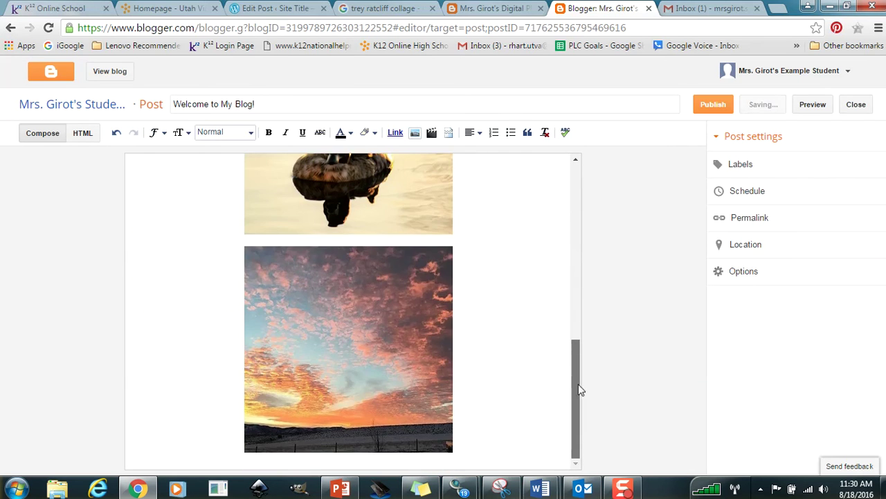
click(461, 443)
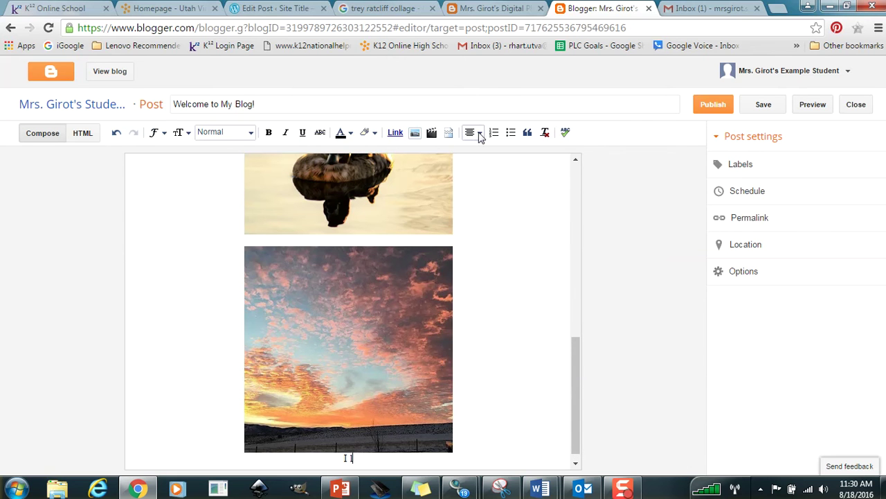
drag(574, 380, 568, 240)
click(288, 401)
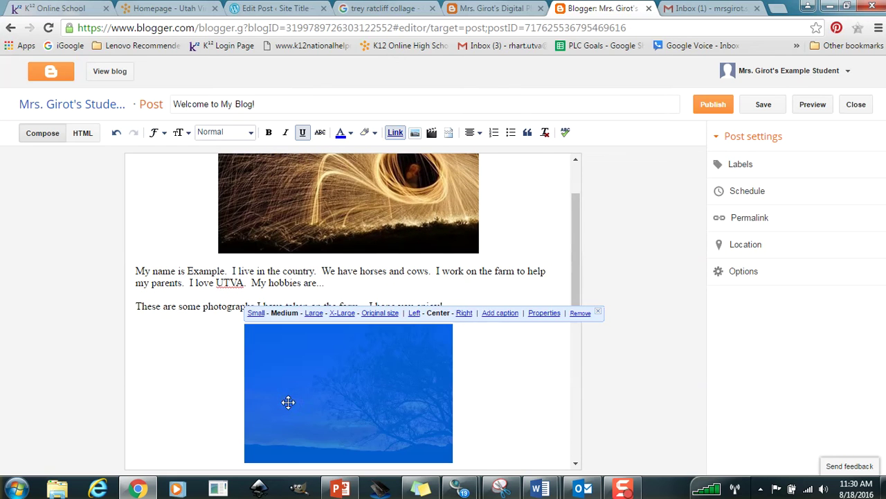
click(480, 134)
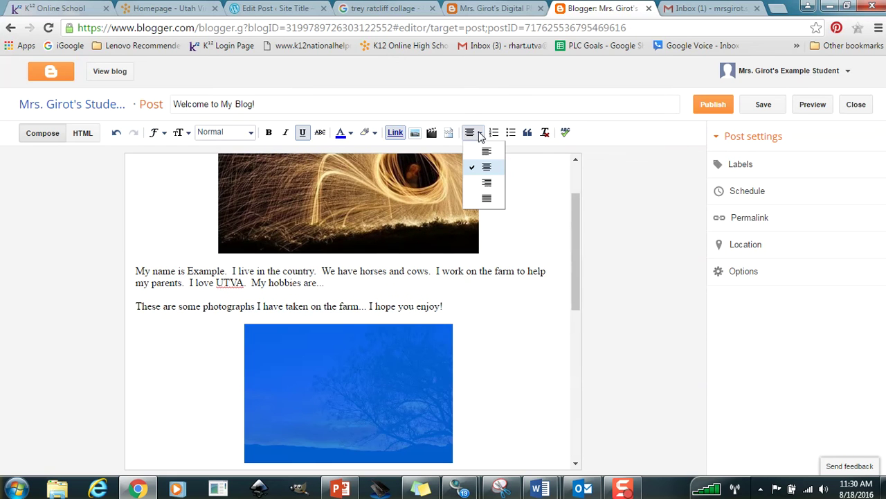
click(487, 151)
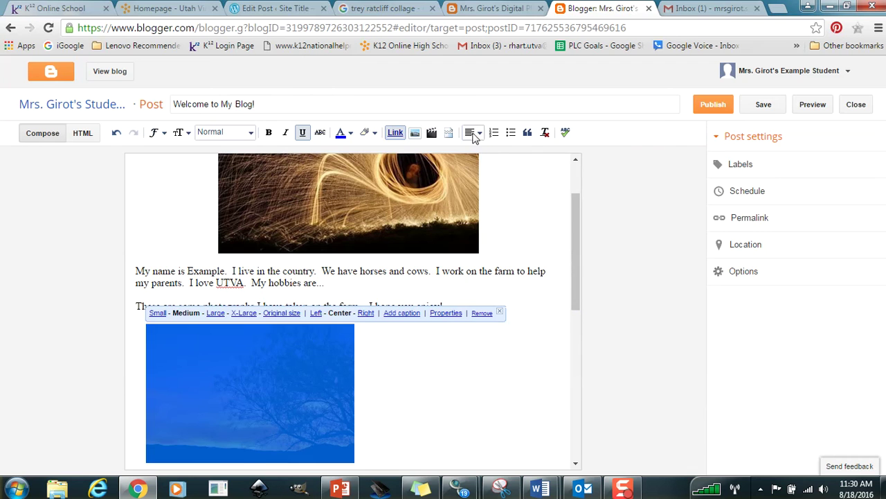
click(474, 134)
click(486, 167)
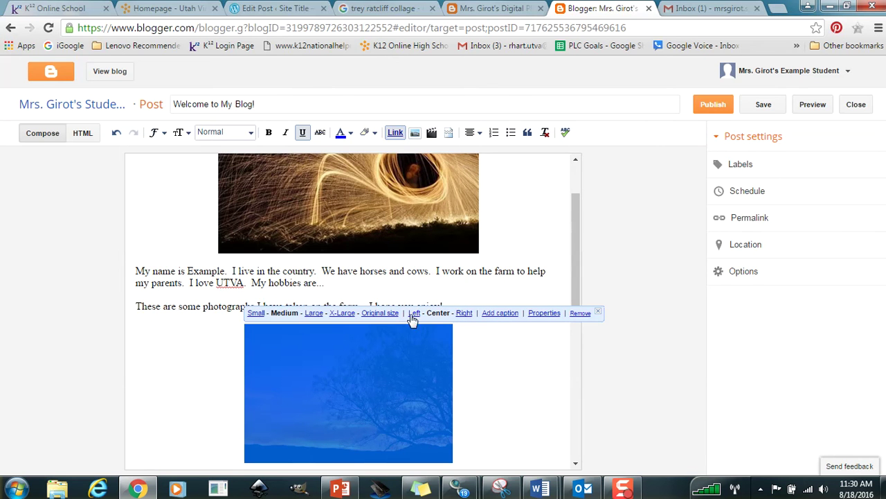
Caption the tree sunset photo 'Sunset from my front porch!'.
click(499, 313)
scroll(577, 313, down, 3)
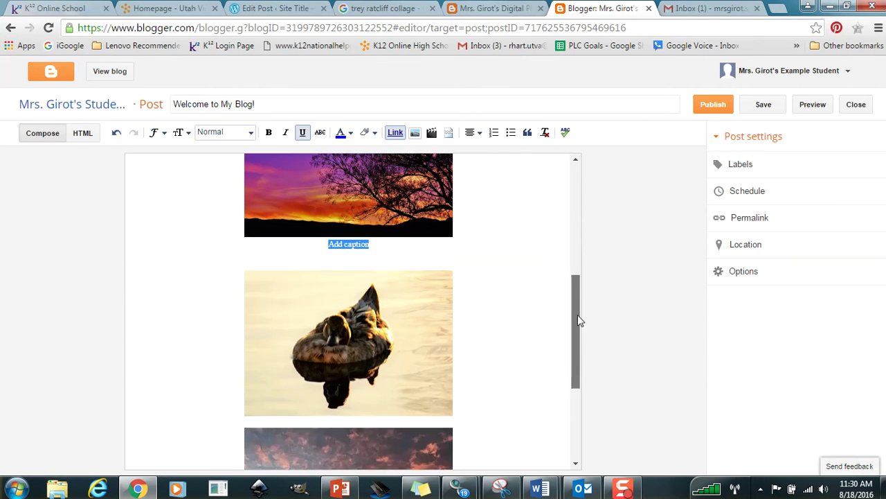
scroll(577, 313, up, 1)
drag(576, 303, 573, 281)
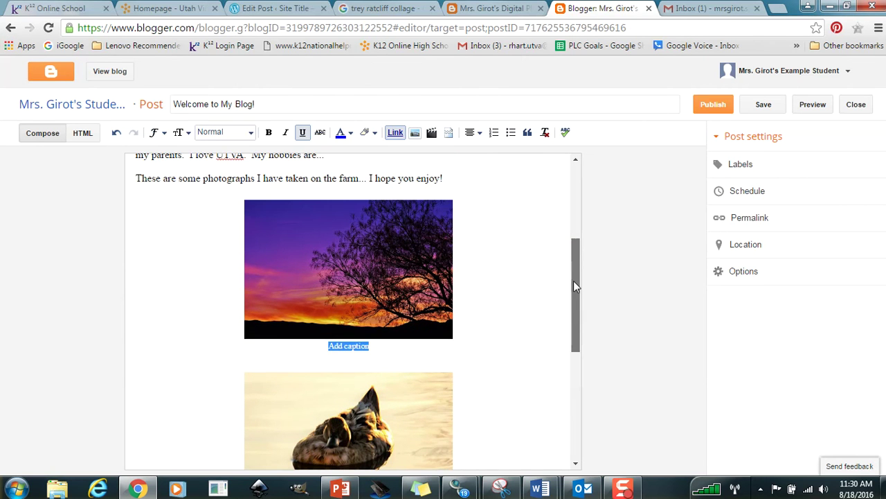
text(Sunset from m)
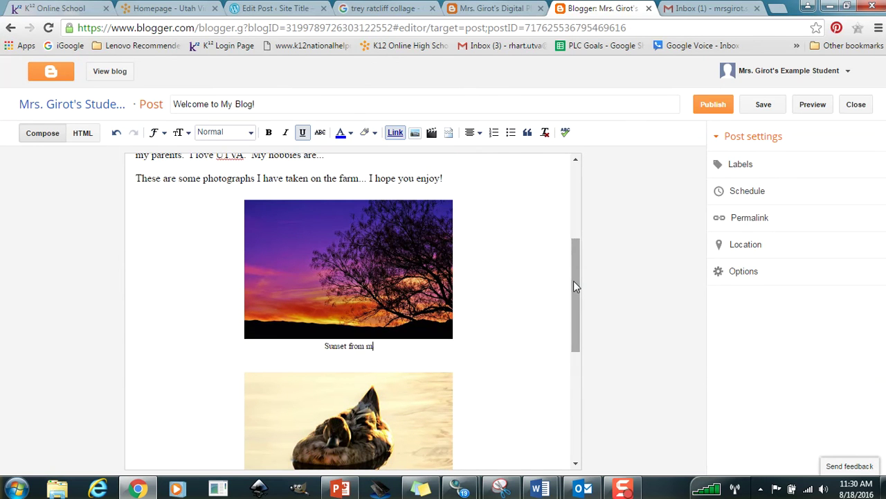
text(y front porch!)
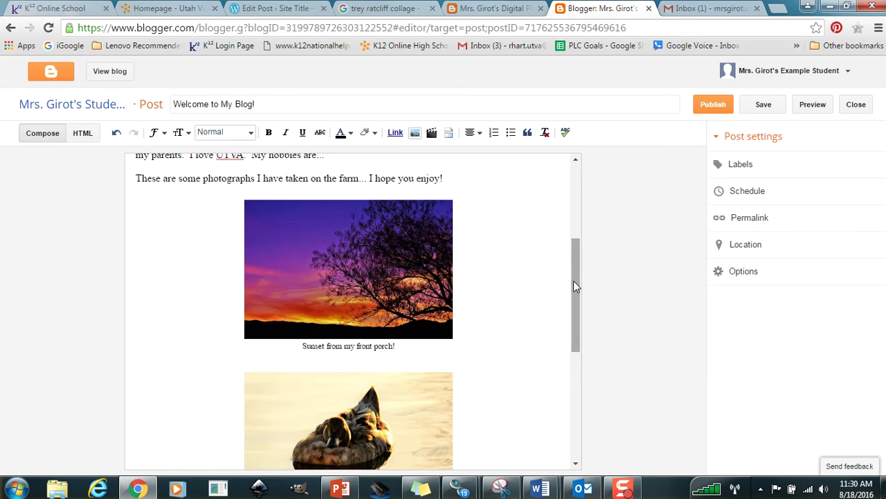
drag(573, 286, 575, 326)
key(shift+Down)
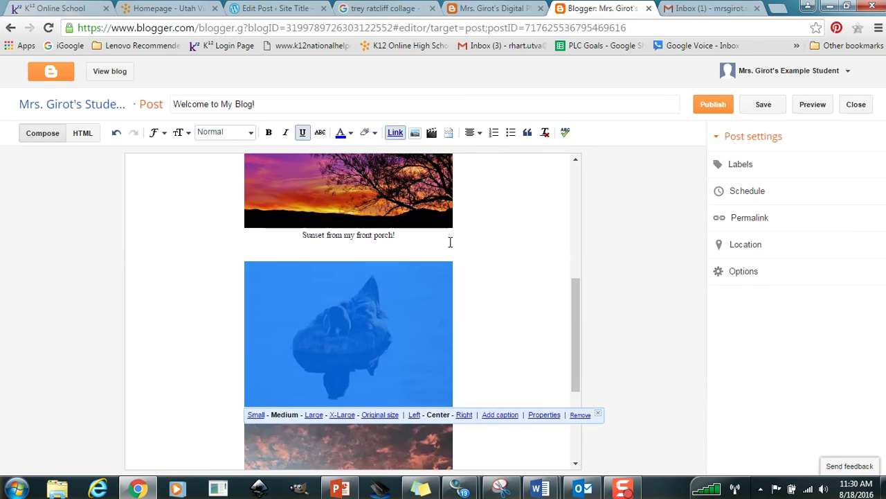
click(500, 291)
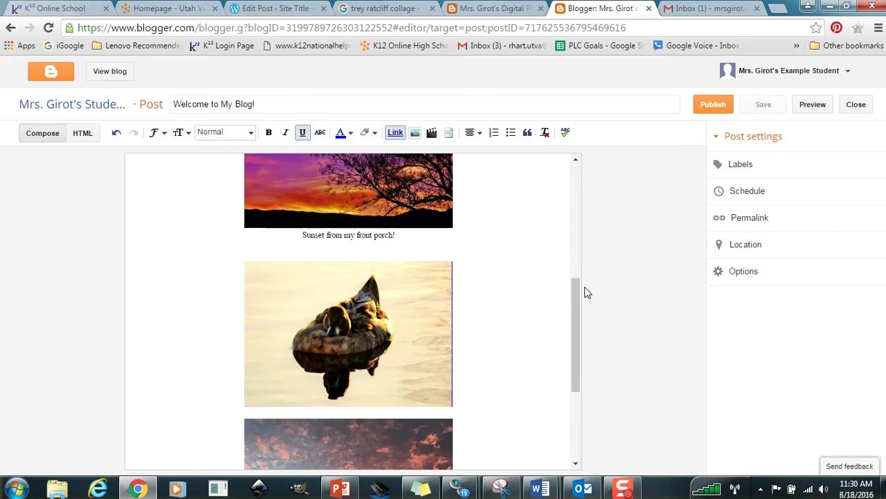
drag(576, 294, 571, 320)
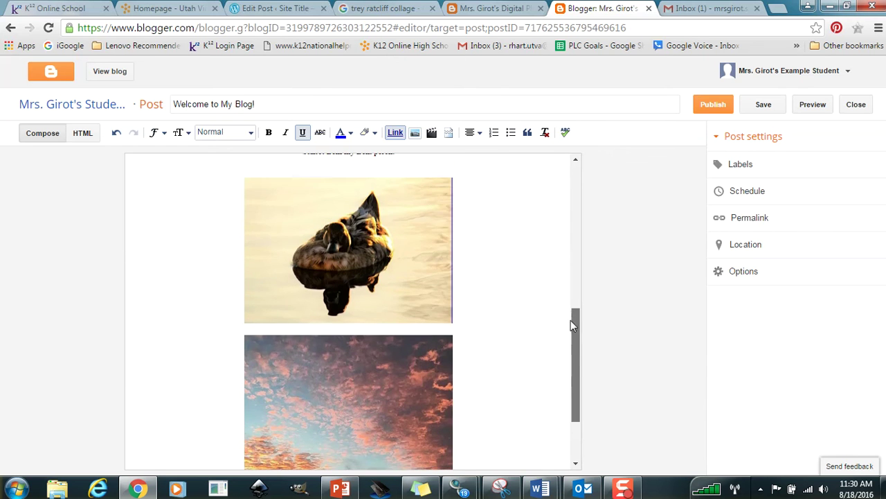
Caption the duck photo 'I love ducks.'.
click(312, 254)
click(506, 332)
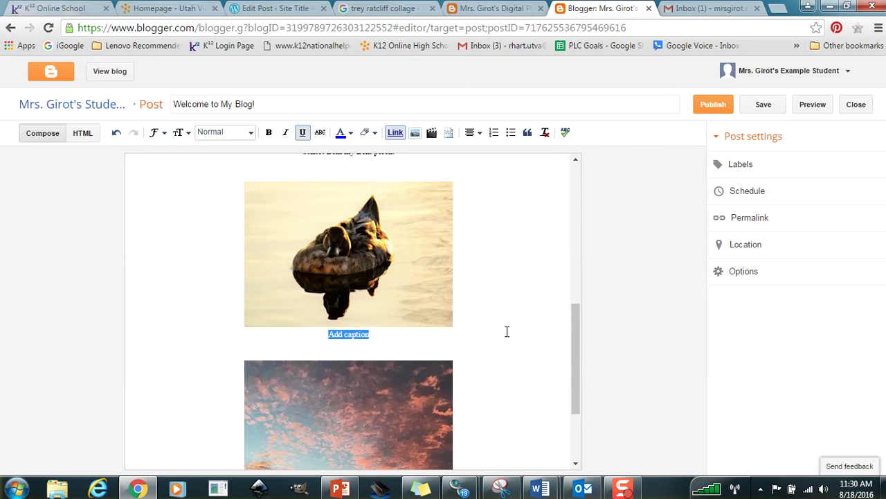
text(I love ducks.)
drag(575, 335, 579, 368)
Caption the cloudy sunset photo 'Don't you wish you lived here?'.
click(284, 319)
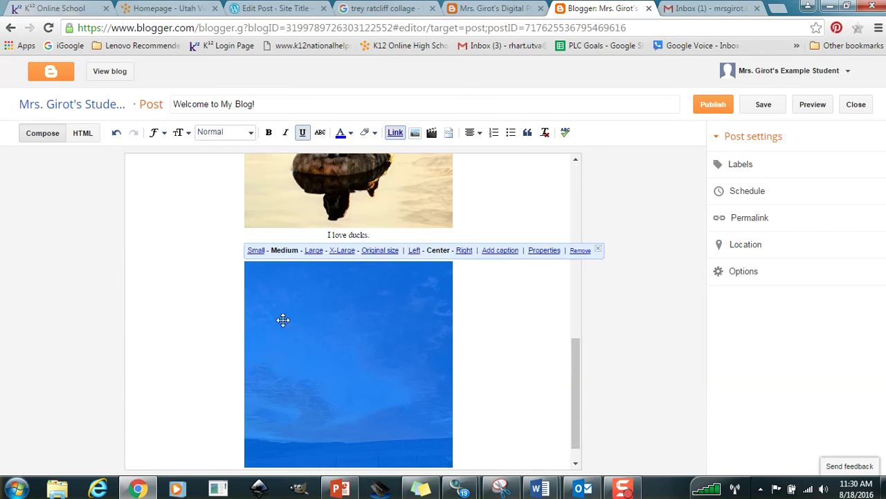
click(496, 251)
drag(574, 345, 582, 391)
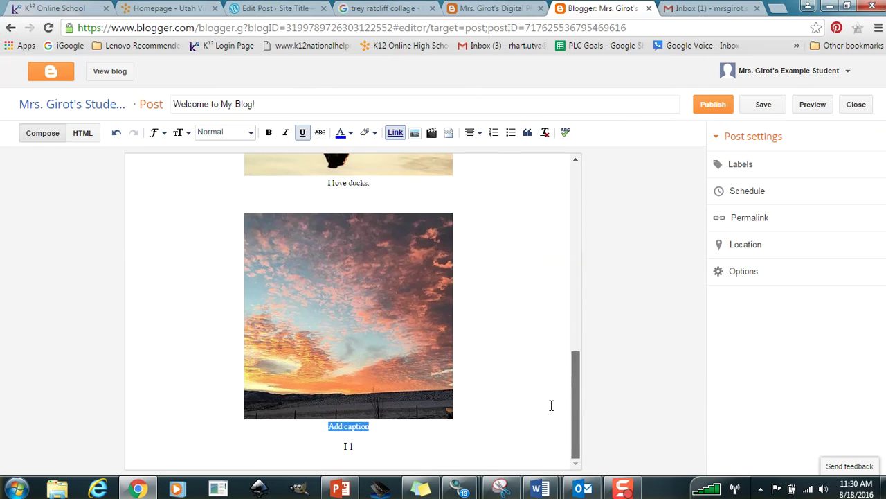
text(Don't you wis)
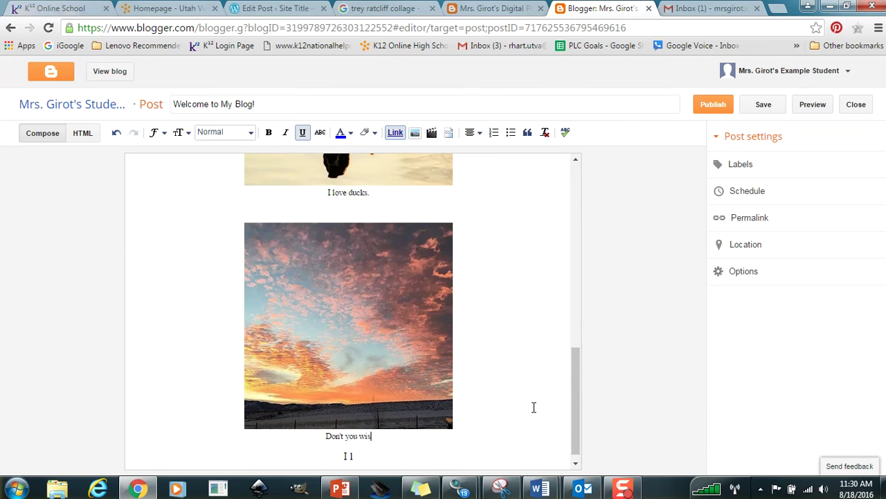
text(h you lived here?)
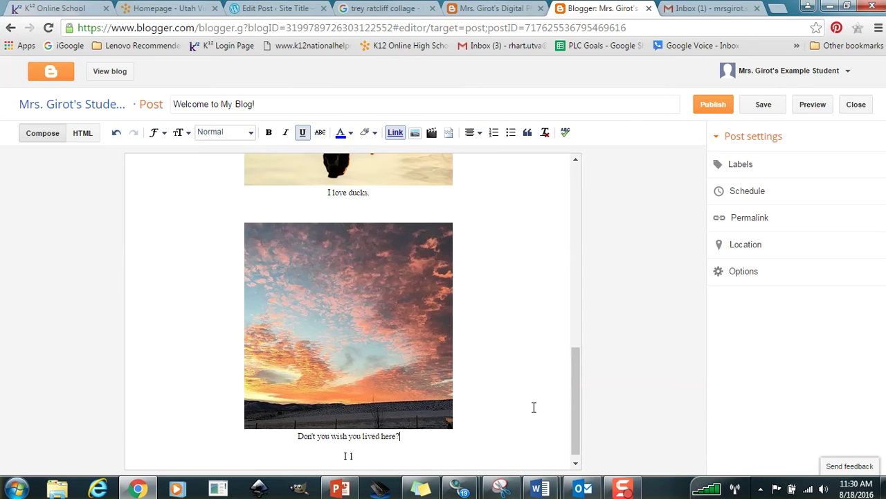
scroll(575, 360, down, 1)
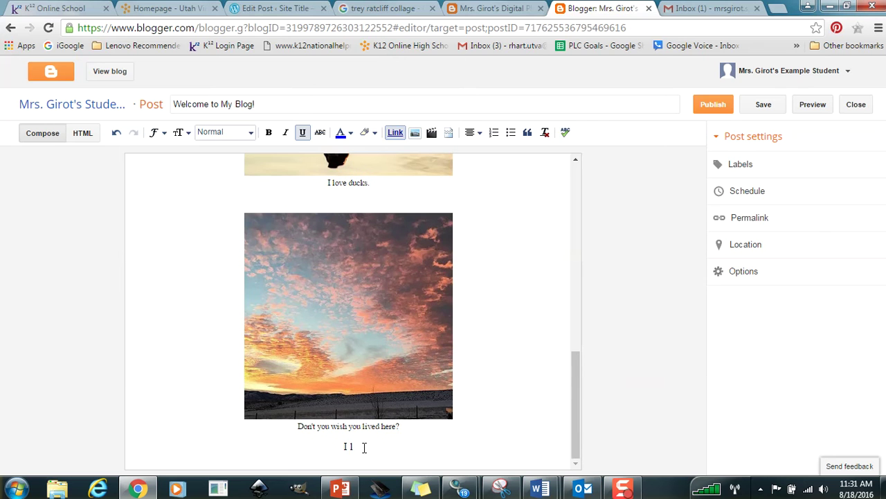
drag(362, 447, 328, 448)
Left-align the last line, type 'I hope you enjoyed metting to know me!' plus a comment invitation, then publish.
click(473, 133)
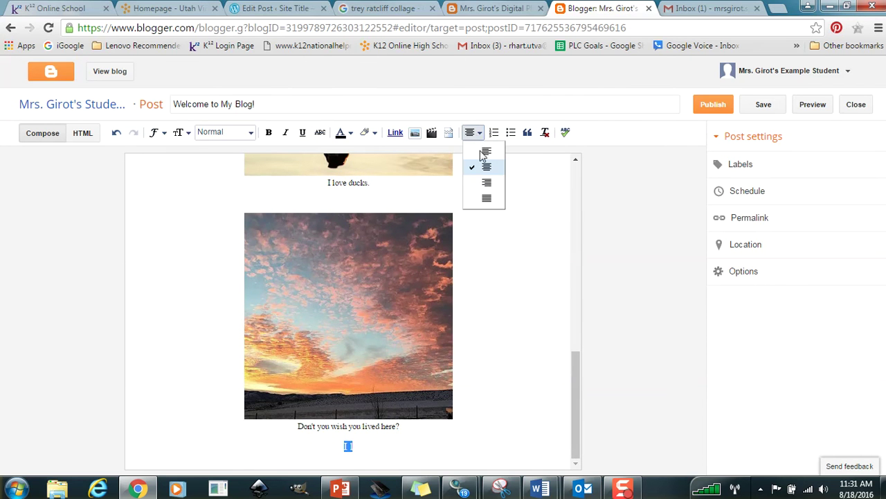
click(483, 149)
drag(578, 362, 590, 386)
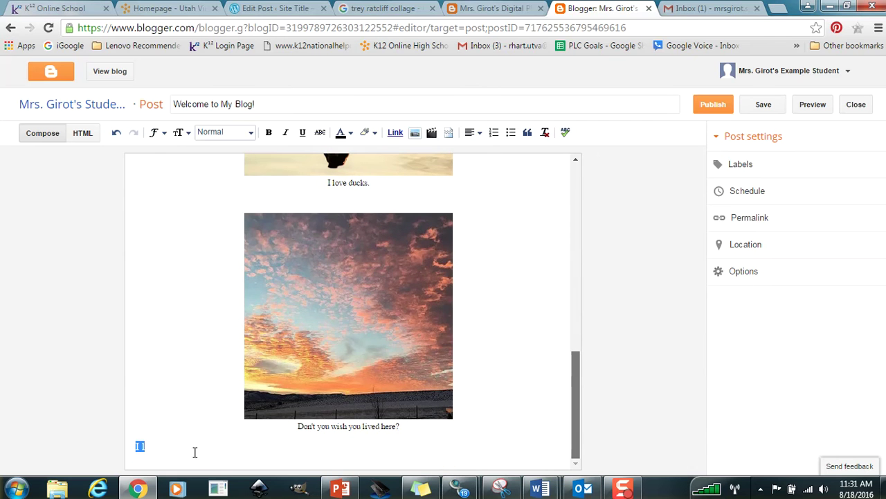
text(I hope you )
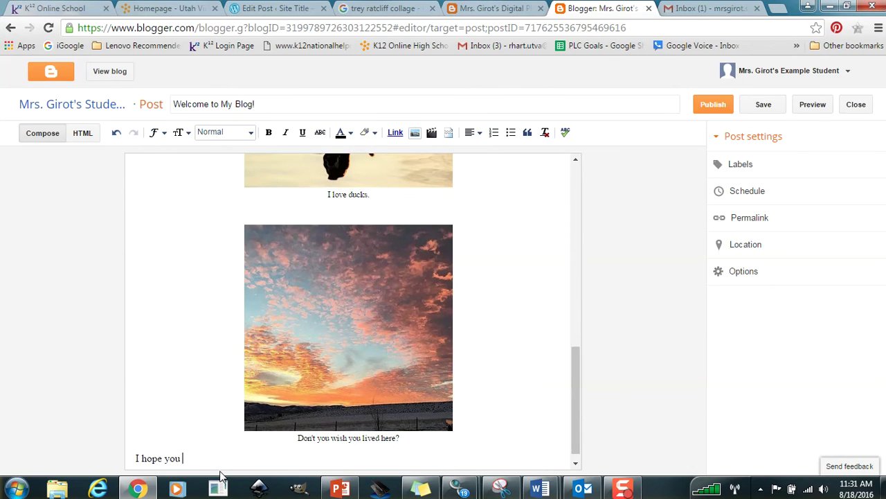
text(enjoyed m)
text(etting to know )
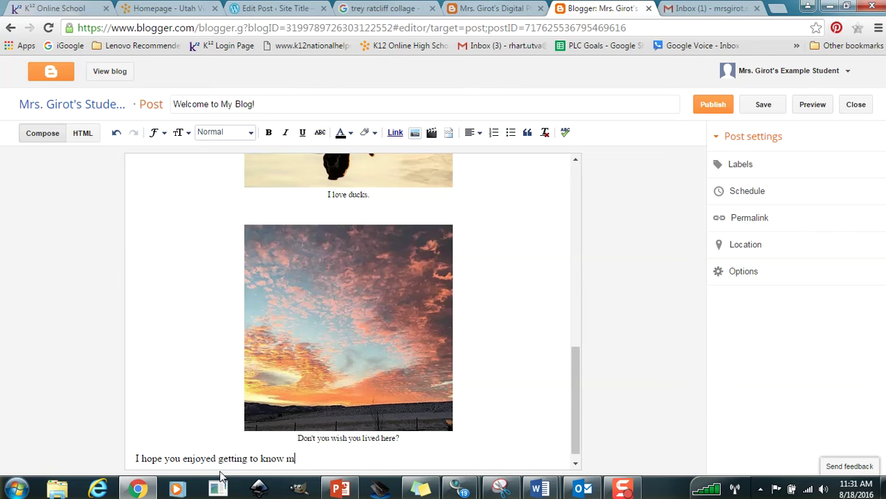
text(me!  Please leave a comme)
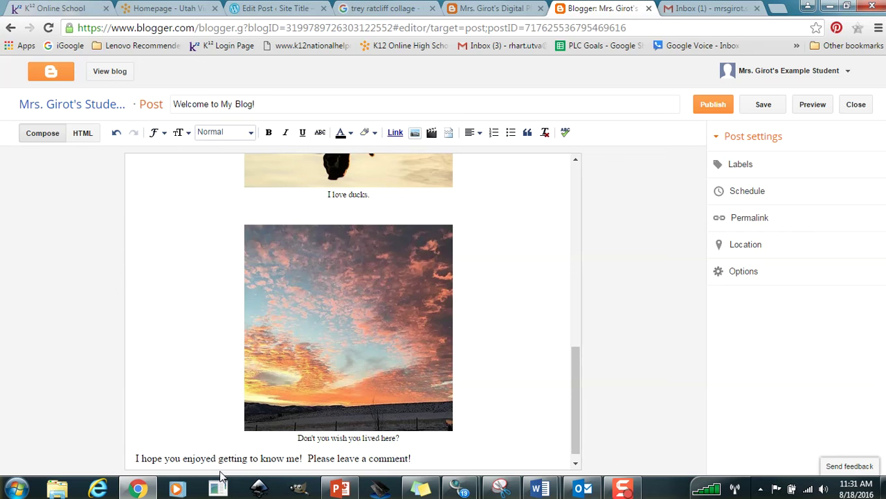
text(nt if you are interested)
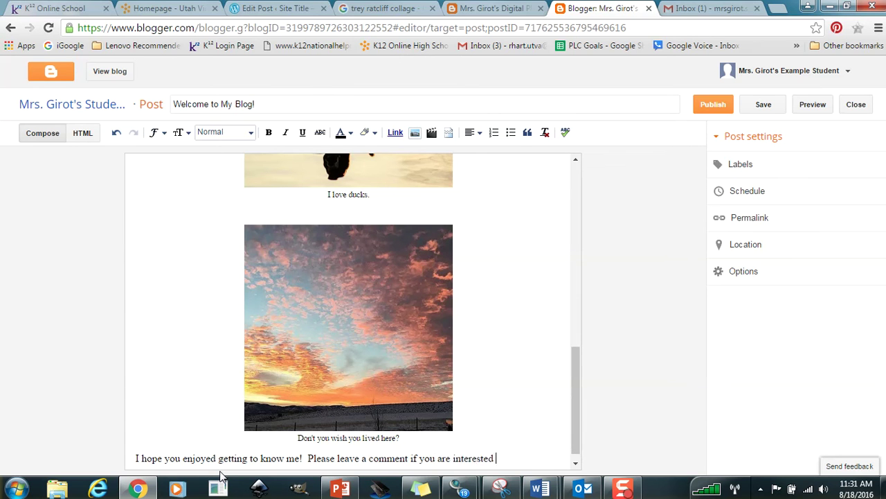
text( in following my )
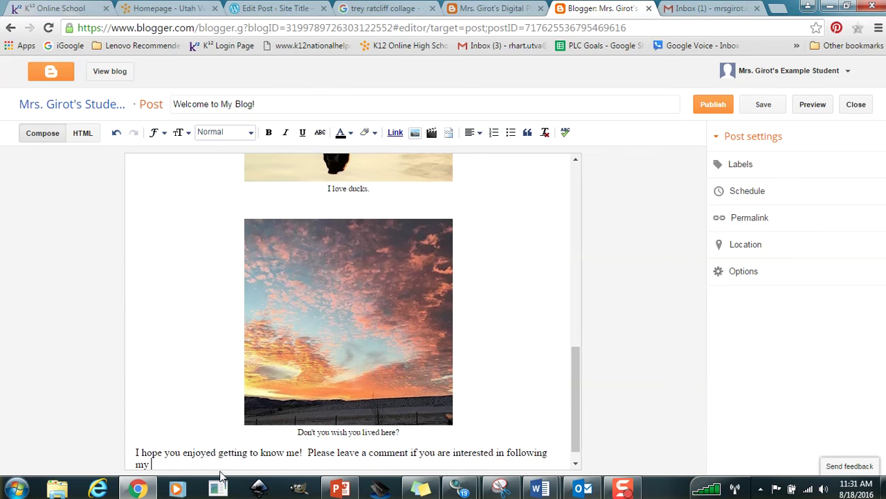
text(blog this block!)
scroll(577, 388, down, 1)
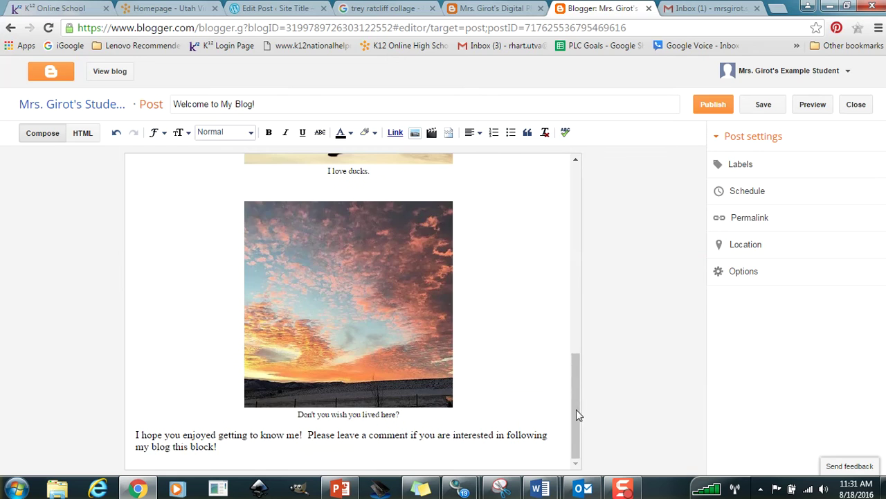
drag(578, 414, 592, 425)
click(713, 105)
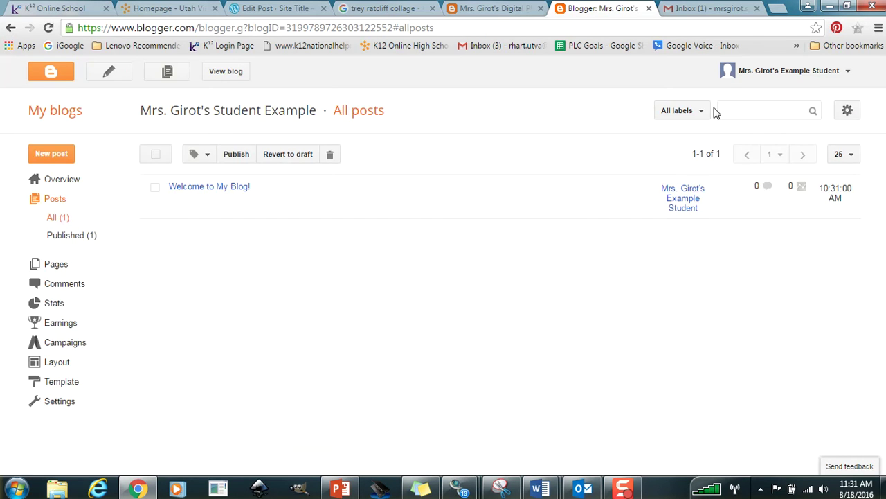
View the live blog in a new tab from the published posts list.
mouse_move(194, 191)
click(216, 73)
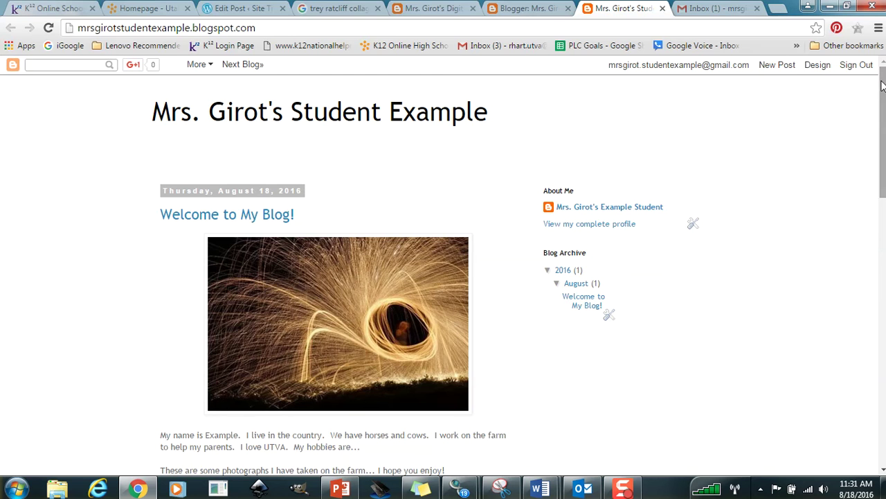
Scroll the live blog to review the welcome post and photos, then return to the Template page.
drag(884, 86, 881, 349)
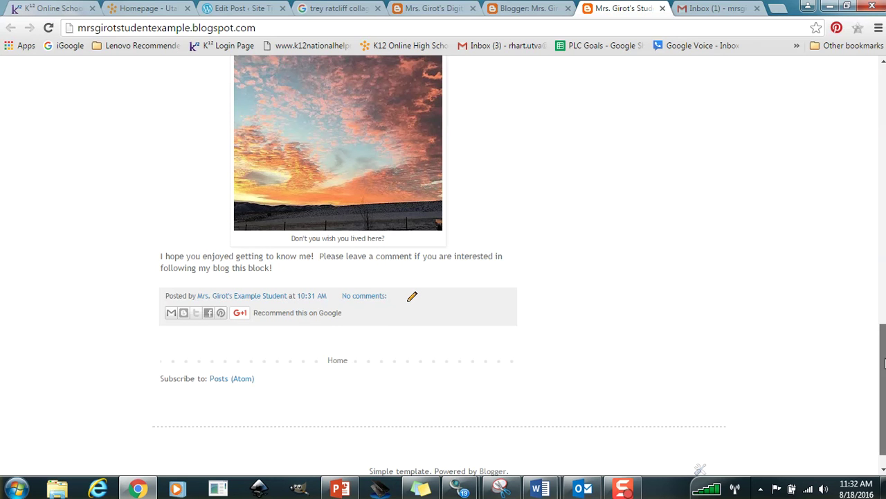
drag(883, 328, 882, 325)
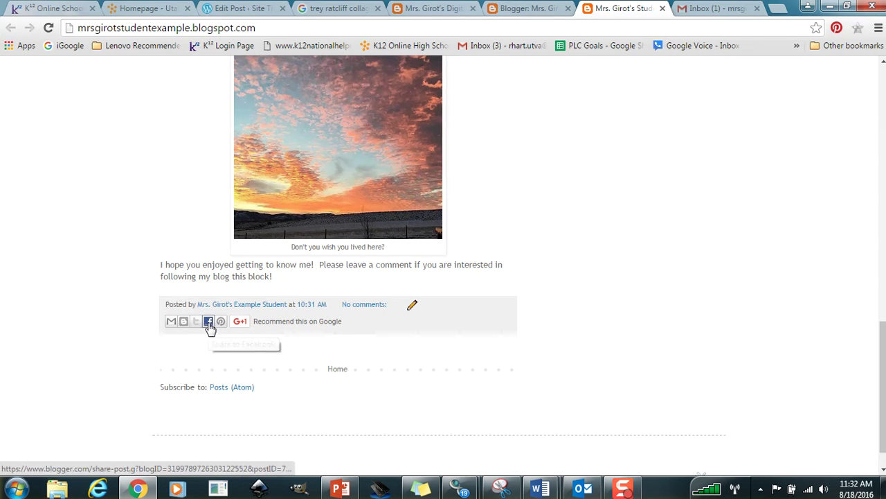
drag(883, 363, 883, 105)
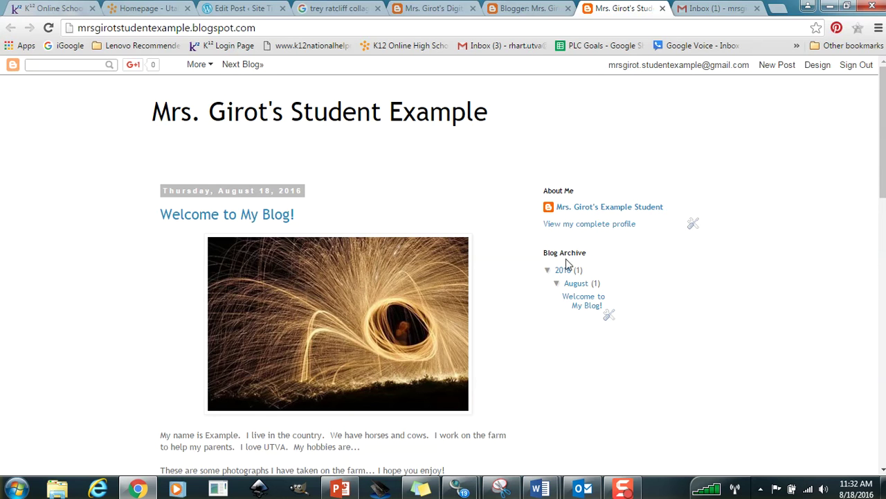
click(819, 67)
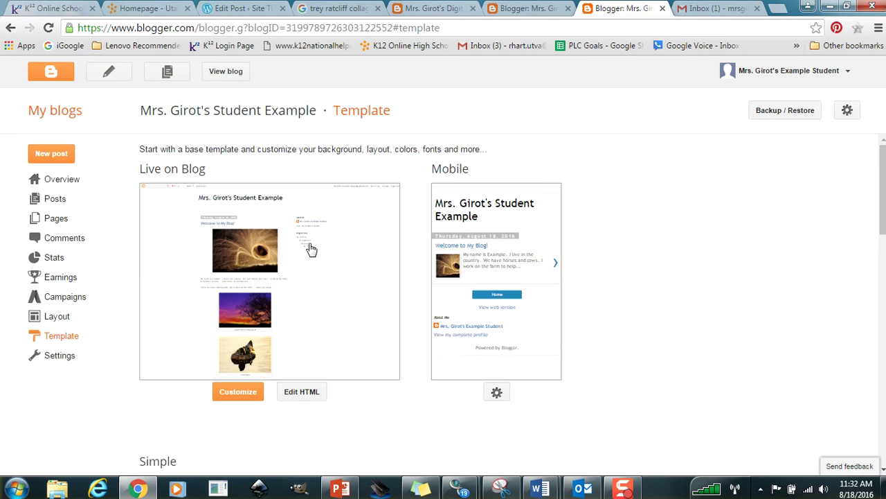
Preview the orange, second and blue Simple templates, closing each without applying it.
scroll(880, 184, down, 3)
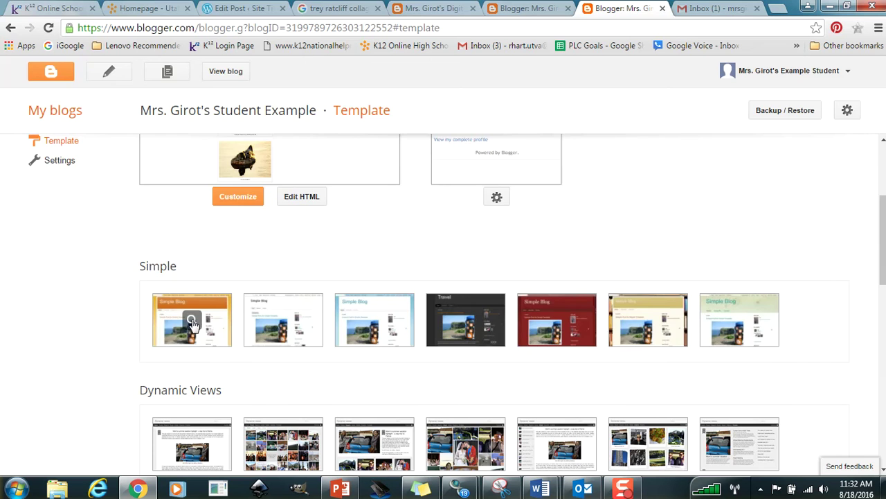
click(193, 322)
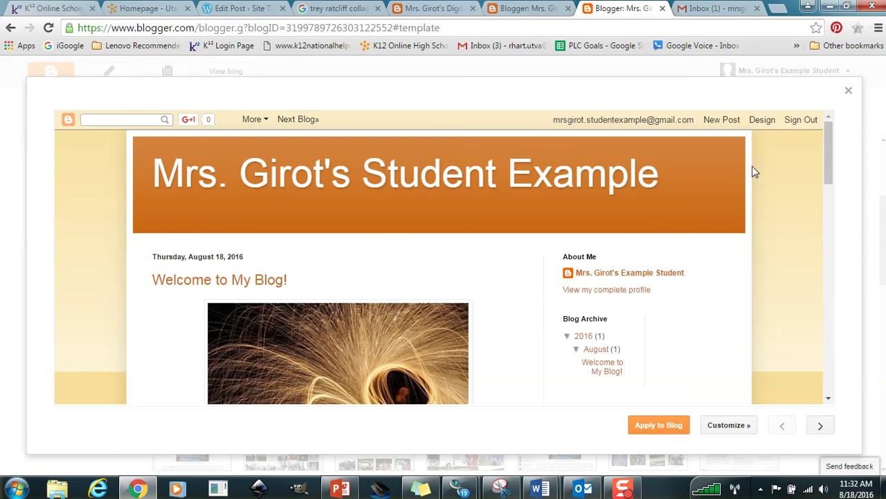
drag(832, 136, 822, 120)
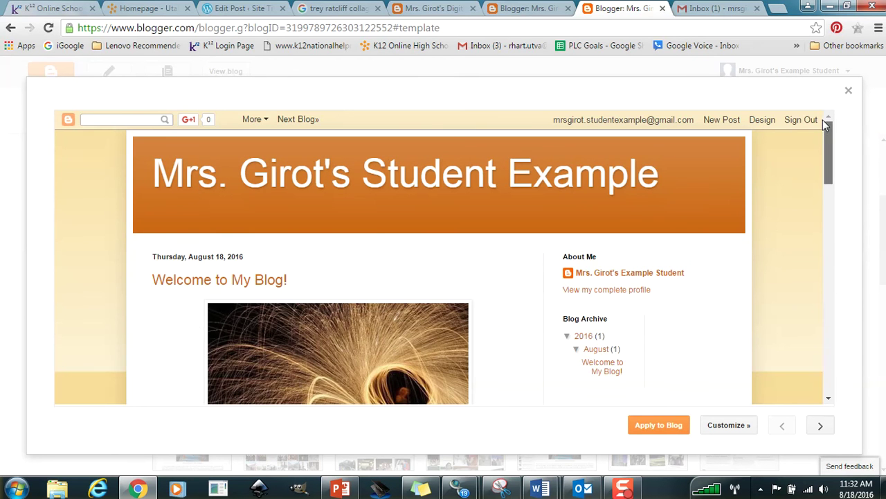
click(851, 94)
click(295, 310)
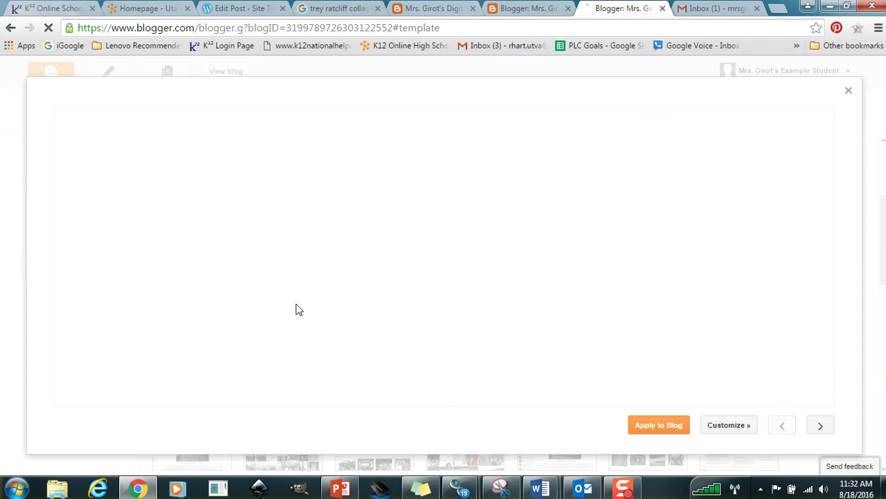
click(848, 90)
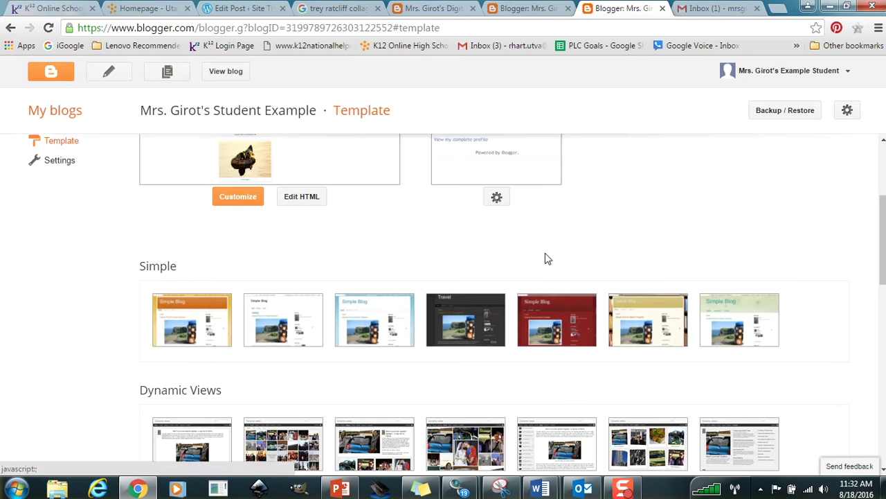
click(392, 314)
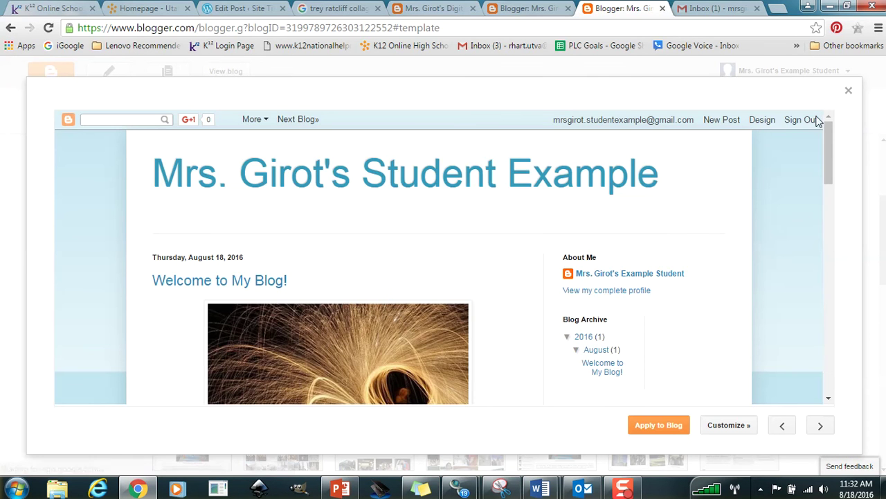
mouse_move(830, 145)
mouse_down()
mouse_move(825, 203)
mouse_move(829, 141)
mouse_up()
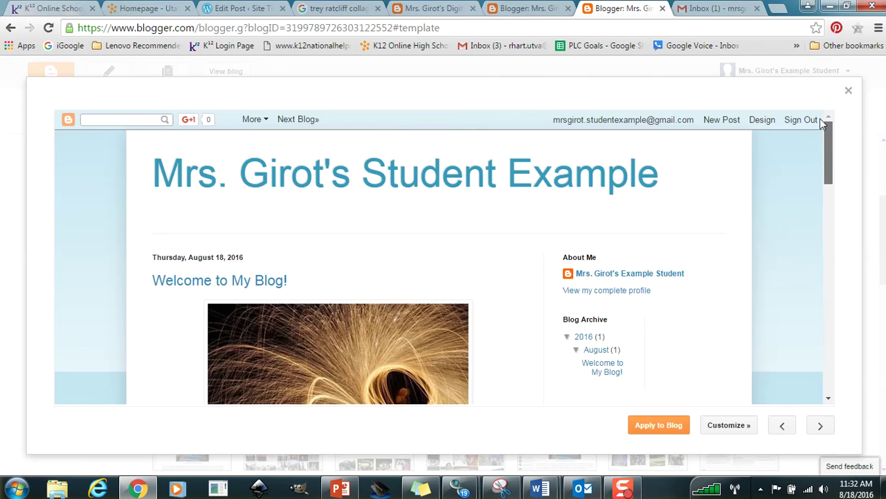
click(848, 90)
Preview the dark Travel, red, tan and light green templates unapplied, then go to Layout.
click(474, 312)
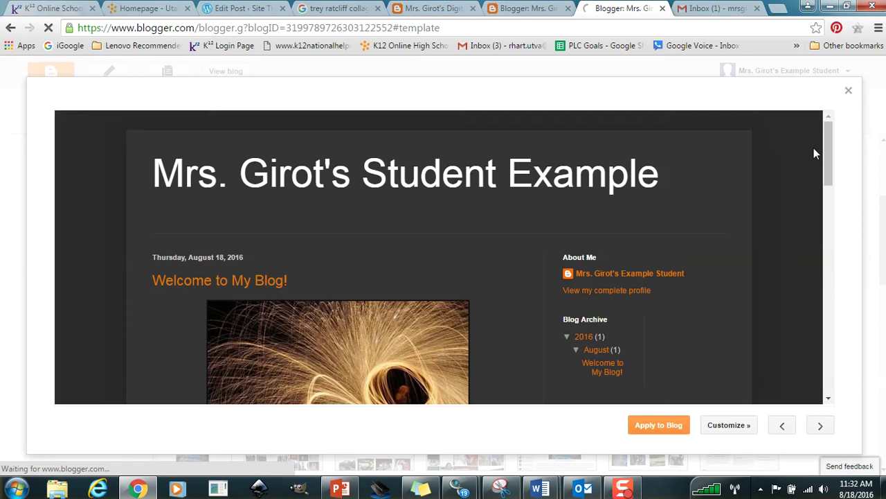
click(849, 91)
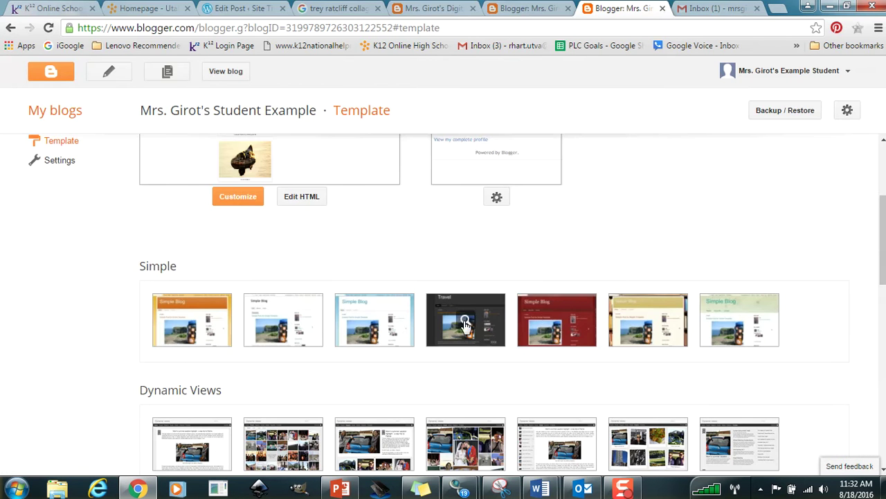
click(543, 317)
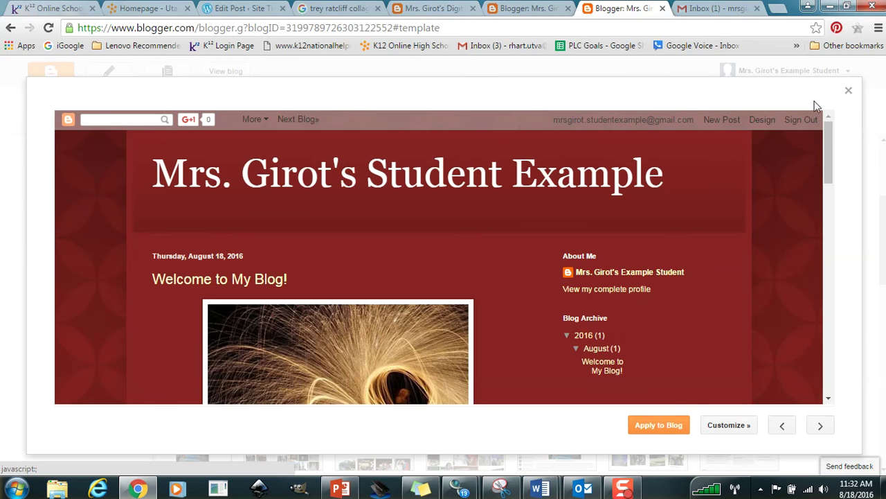
click(849, 91)
click(611, 327)
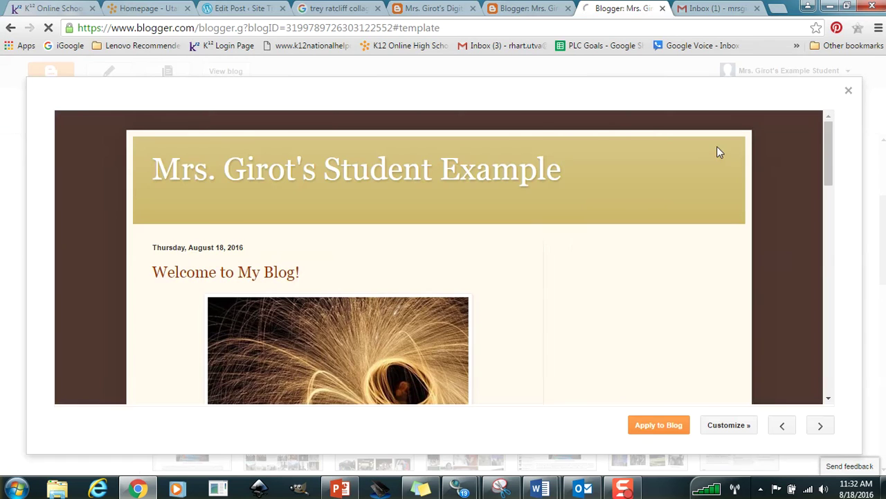
click(849, 95)
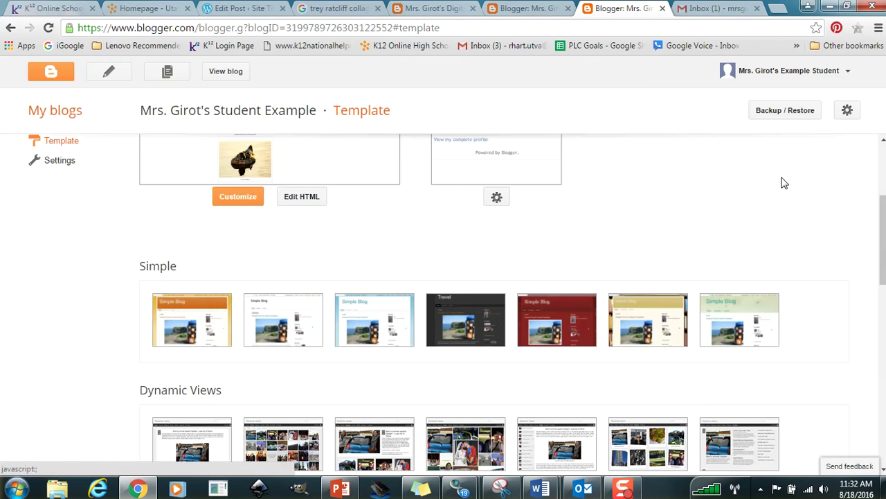
click(709, 308)
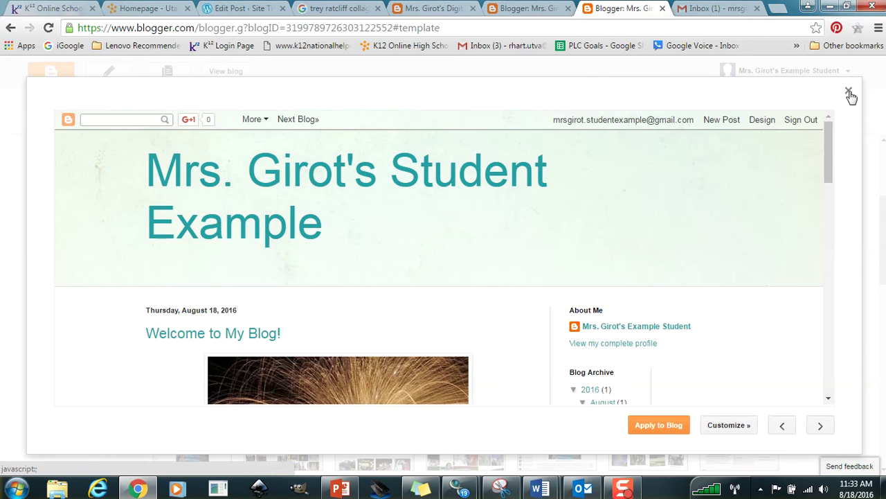
click(849, 91)
drag(883, 207, 854, 170)
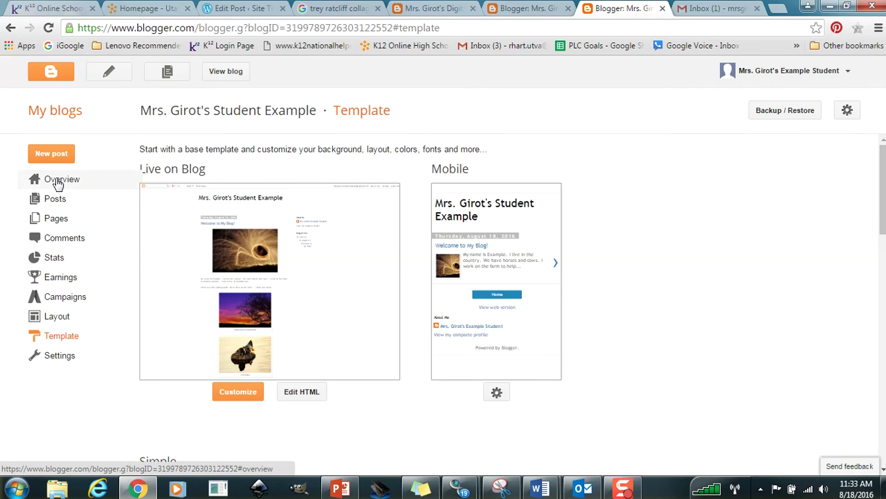
click(66, 321)
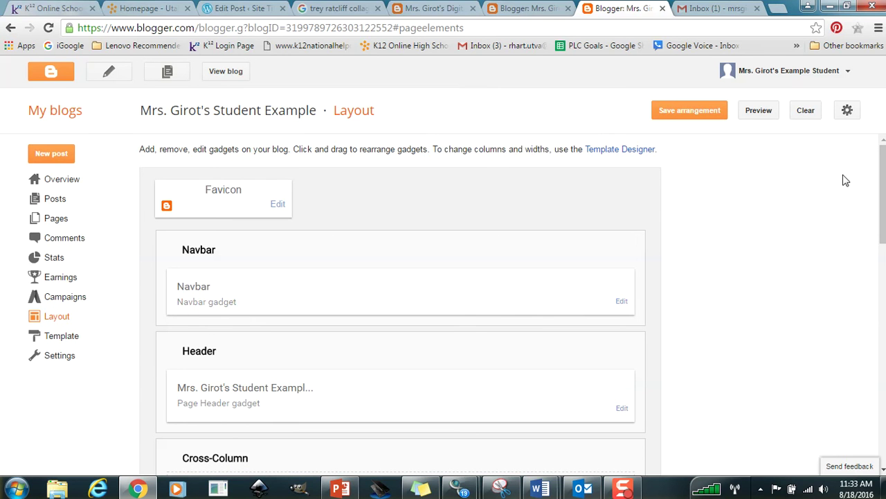
scroll(359, 257, down, 3)
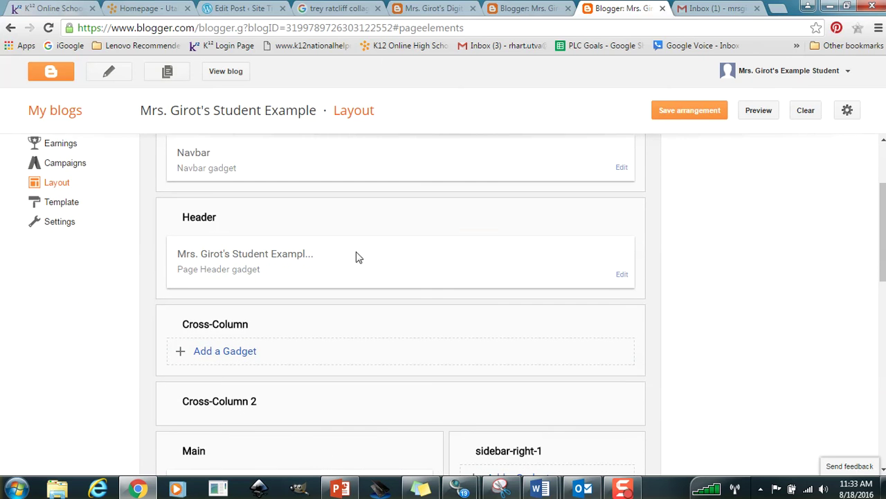
click(622, 274)
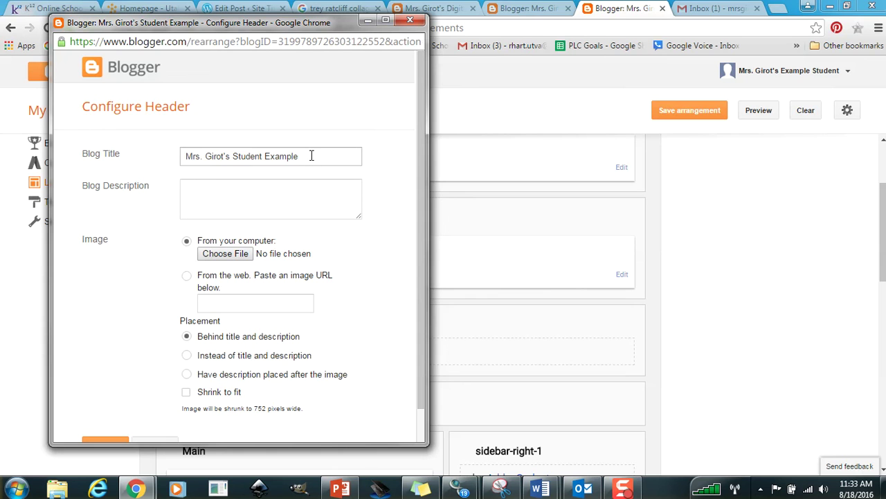
drag(312, 156, 164, 155)
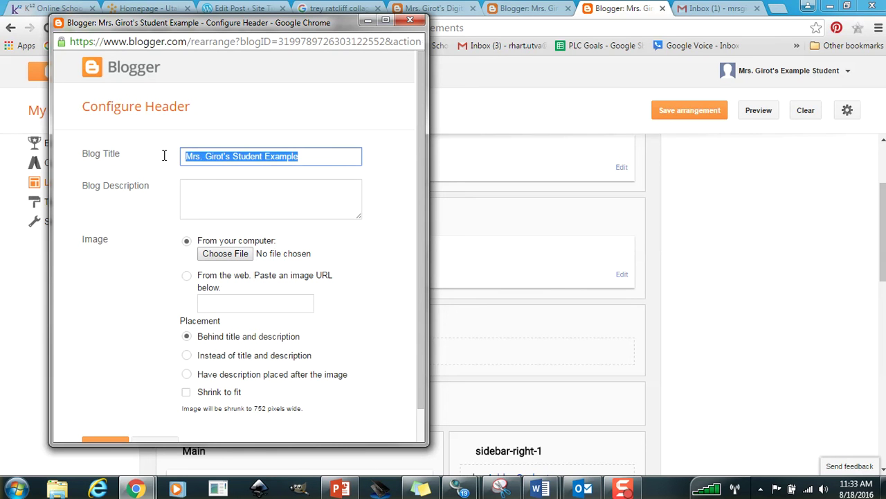
click(220, 186)
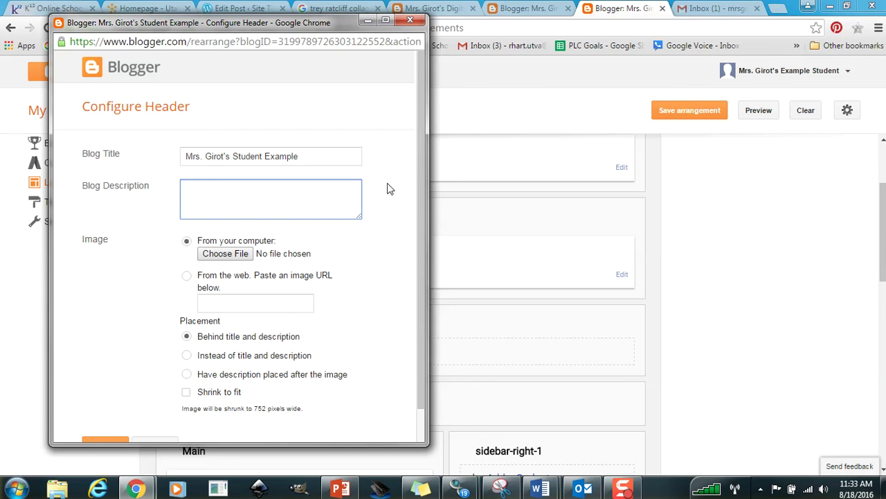
drag(420, 154, 419, 175)
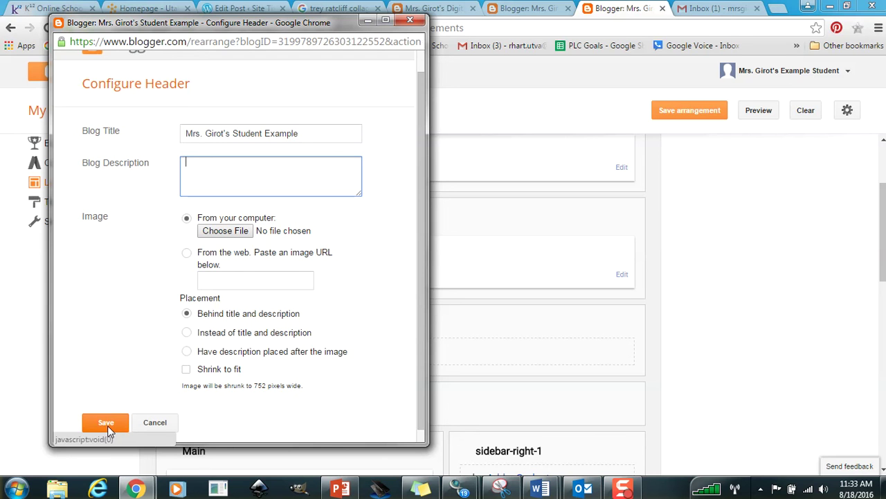
click(143, 422)
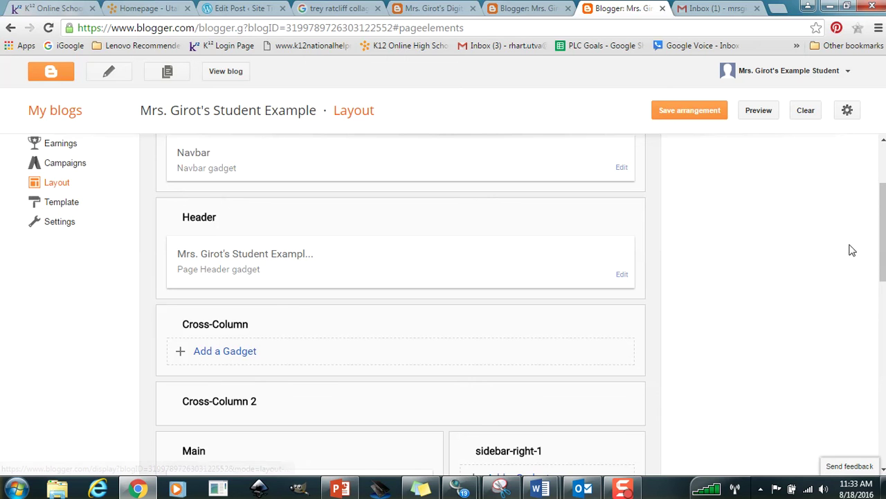
Open and close the About Me profile settings unchanged, then list gadgets for sidebar-right-1.
drag(883, 208, 879, 291)
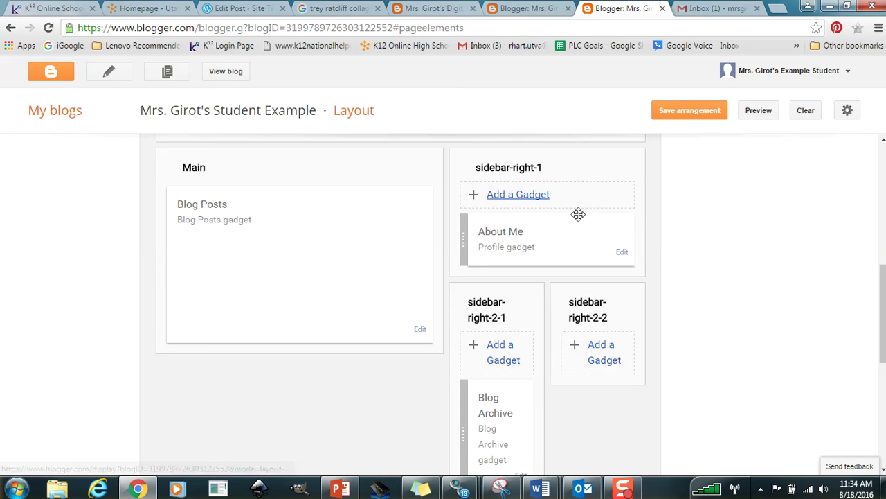
drag(879, 274, 857, 270)
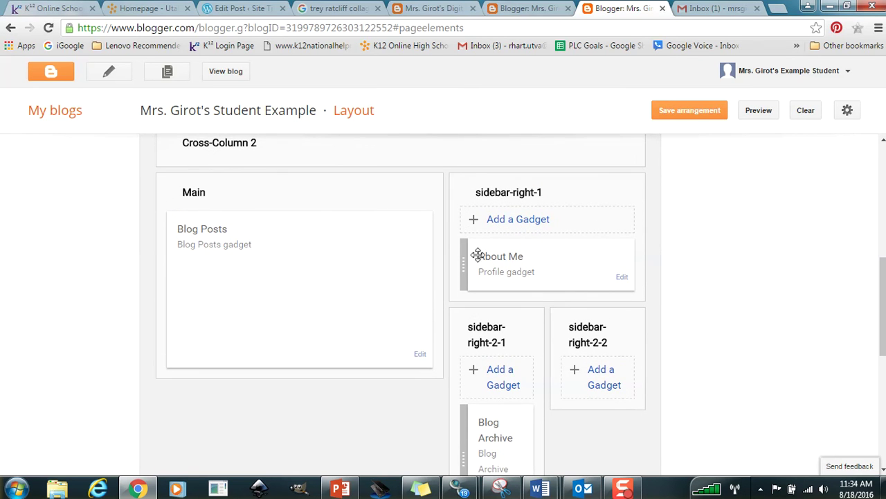
click(622, 278)
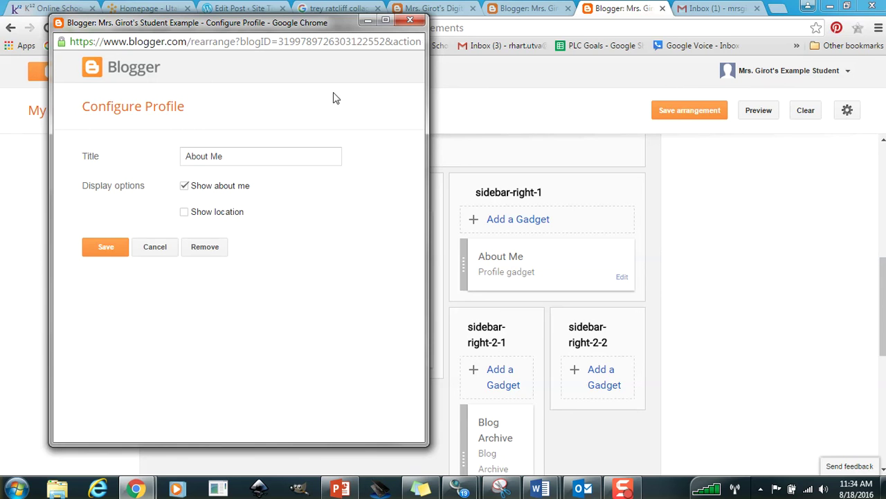
click(410, 20)
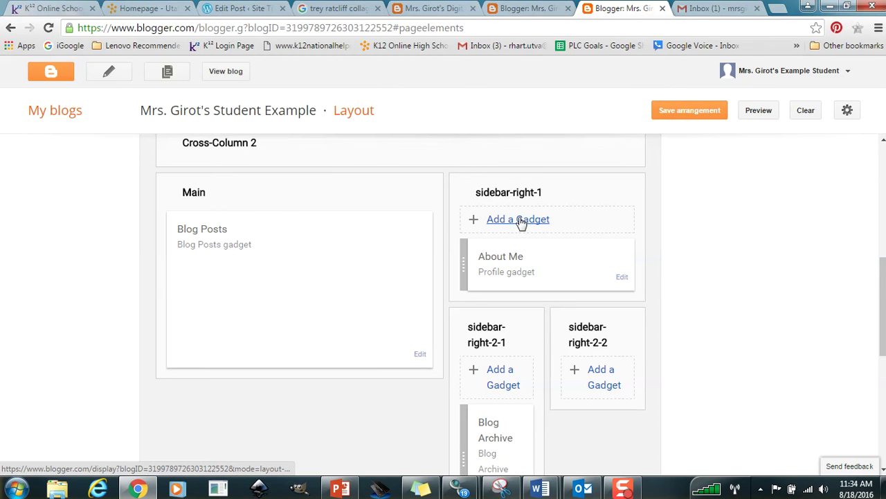
click(521, 219)
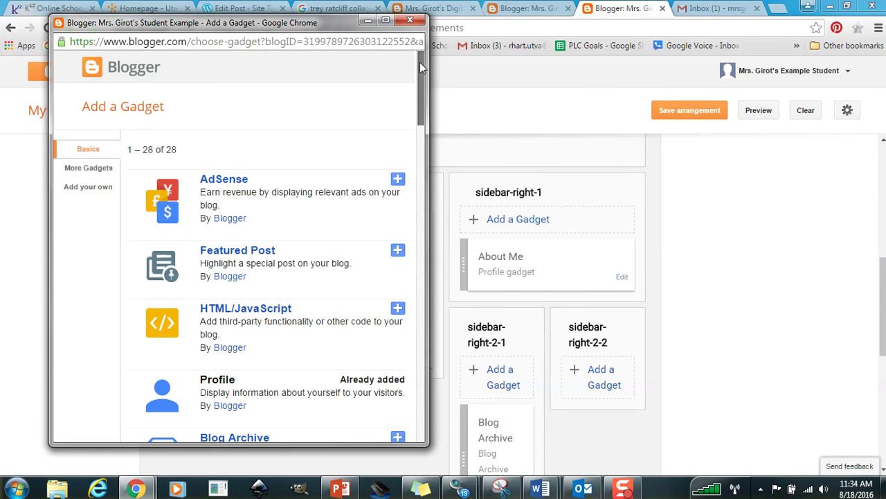
Add an Image gadget and upload 'snowman and student.jpg' from the Pictures library.
drag(419, 62, 427, 130)
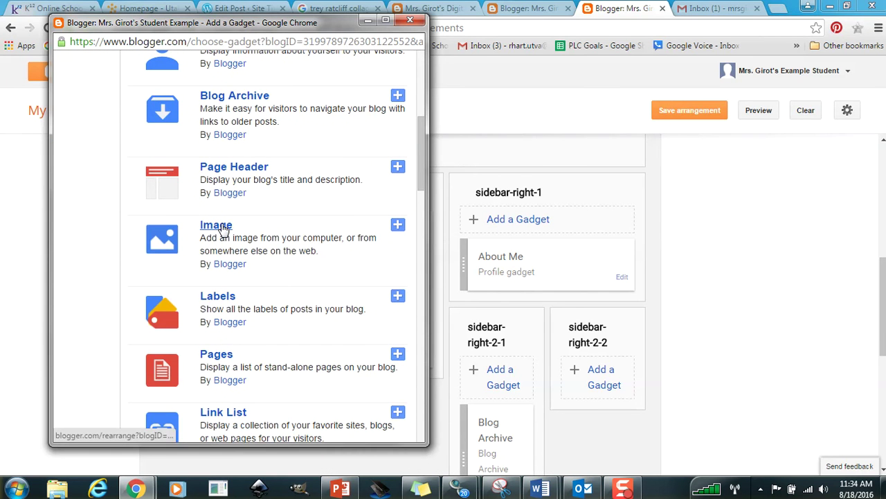
click(398, 228)
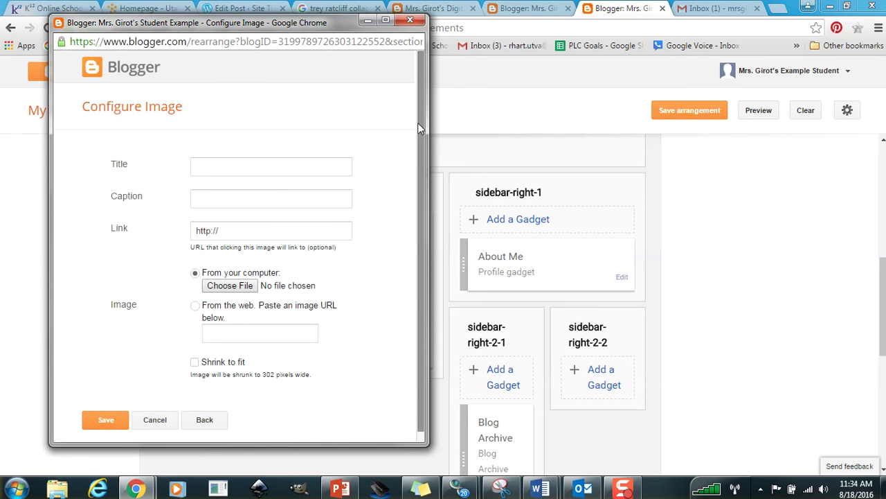
drag(418, 123, 424, 160)
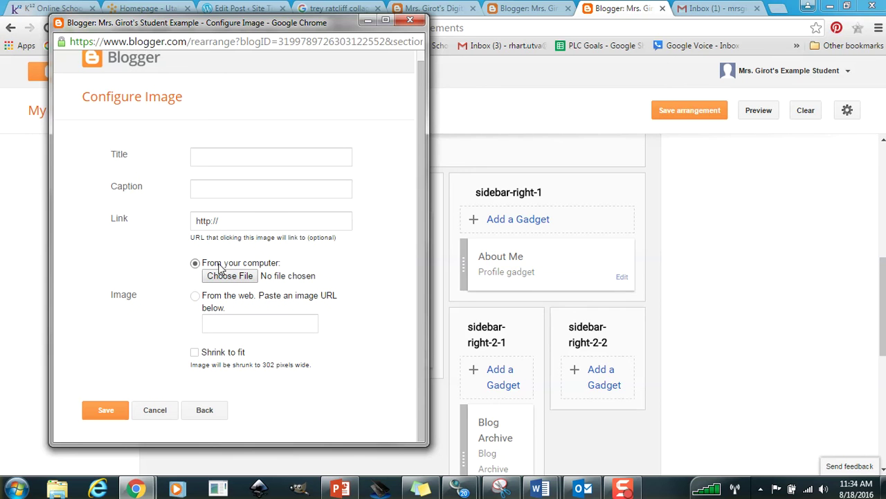
click(234, 279)
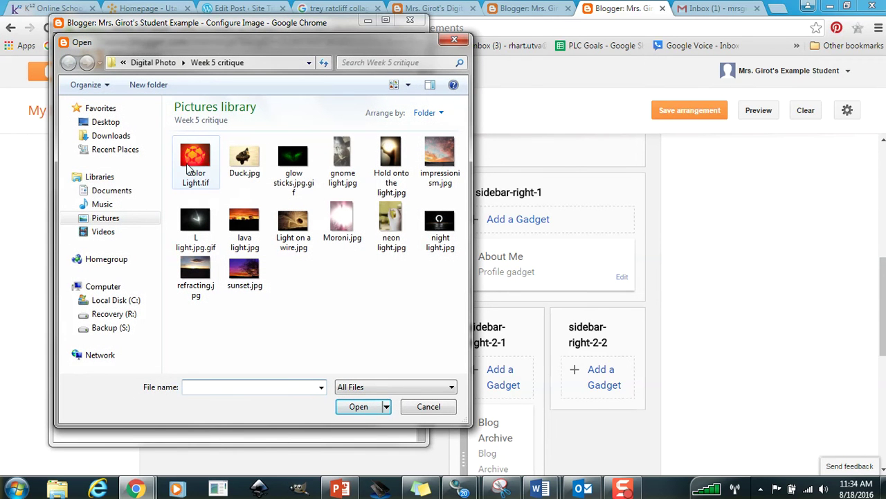
click(97, 218)
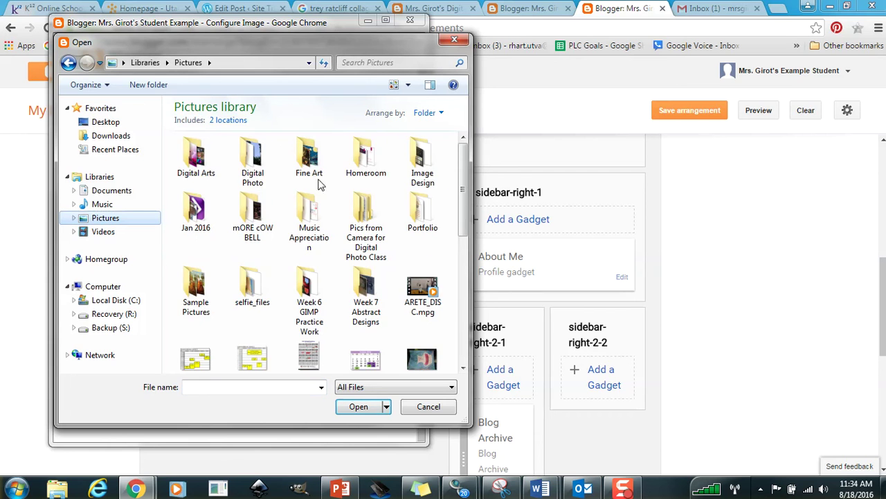
drag(463, 155, 472, 264)
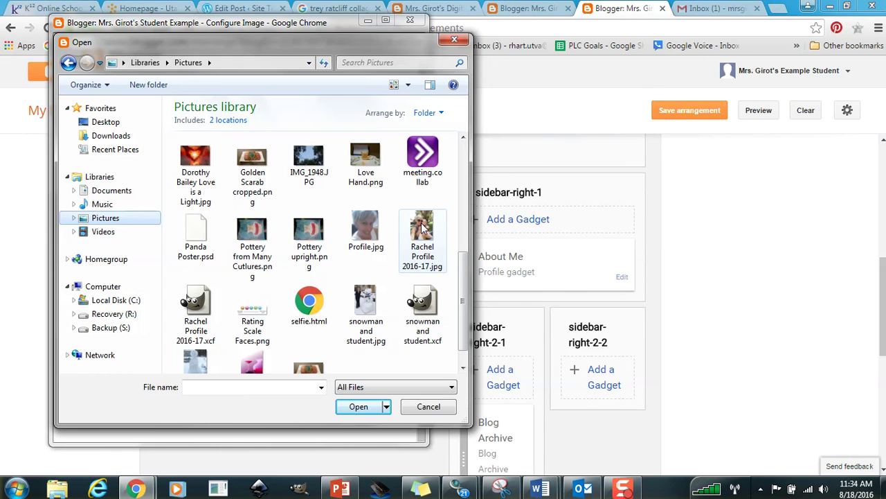
scroll(453, 274, down, 1)
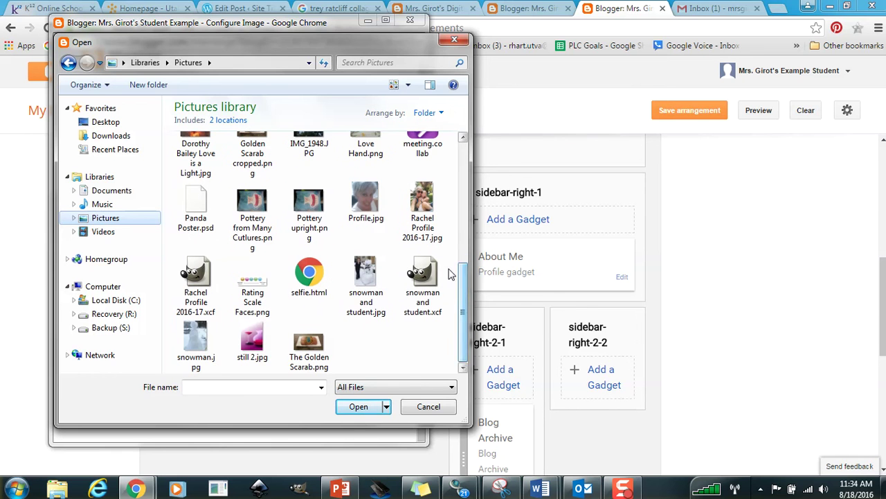
click(373, 280)
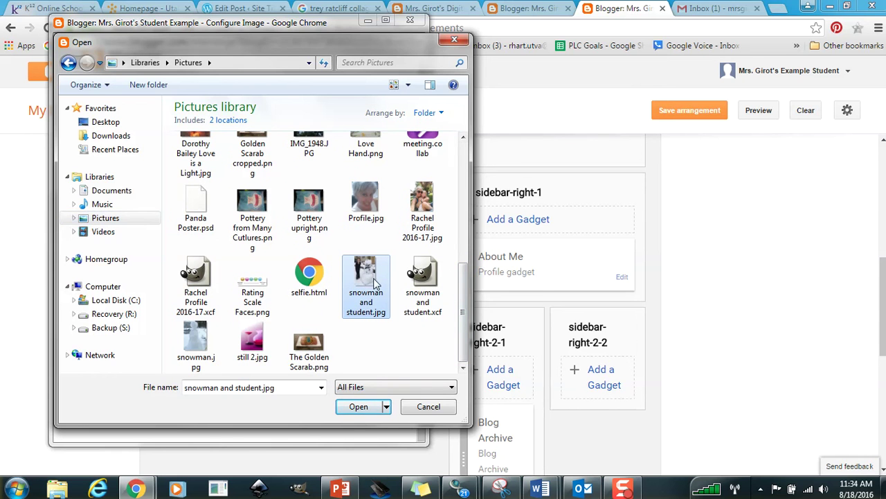
click(365, 410)
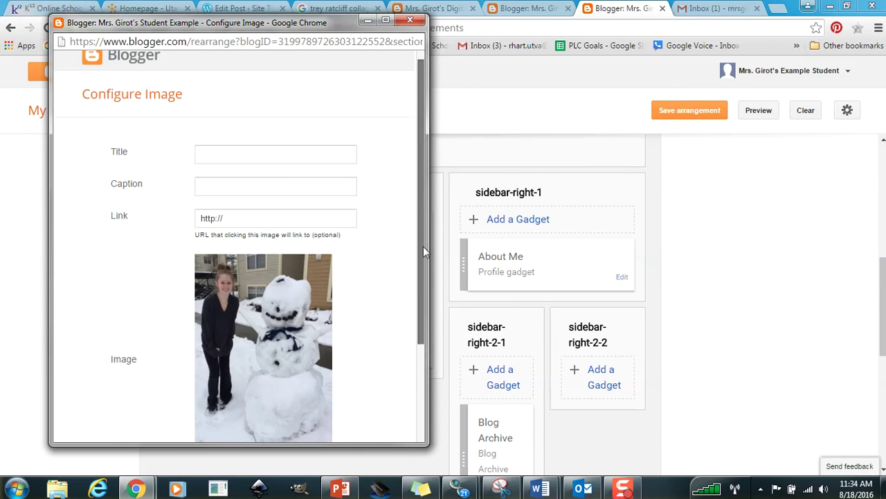
Set the image to Shrink to fit and give it the title 'Me!'.
scroll(288, 355, down, 1)
click(200, 419)
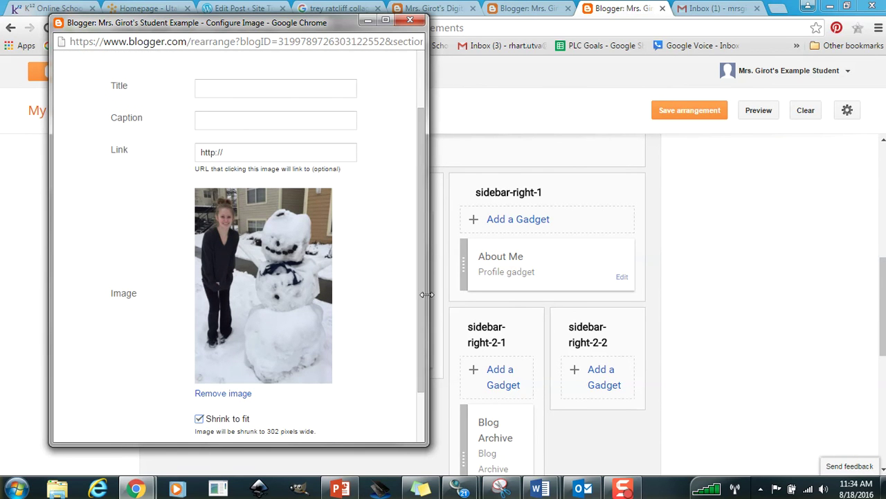
scroll(409, 256, up, 1)
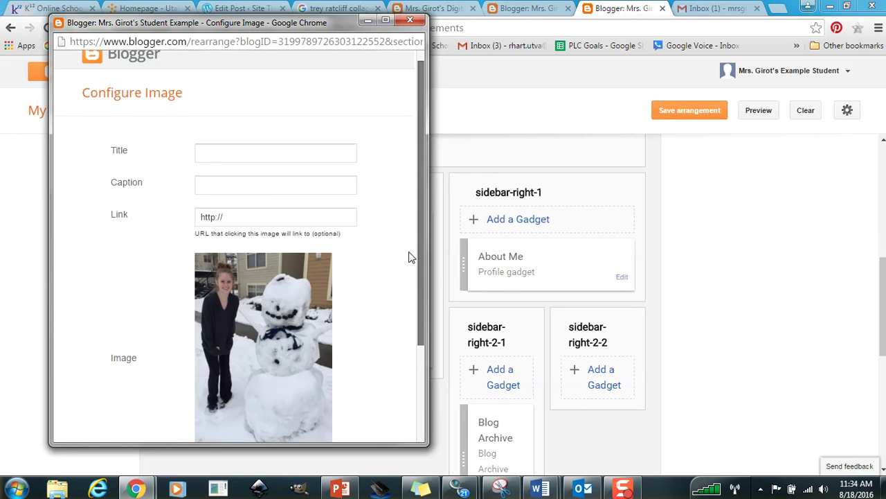
click(212, 154)
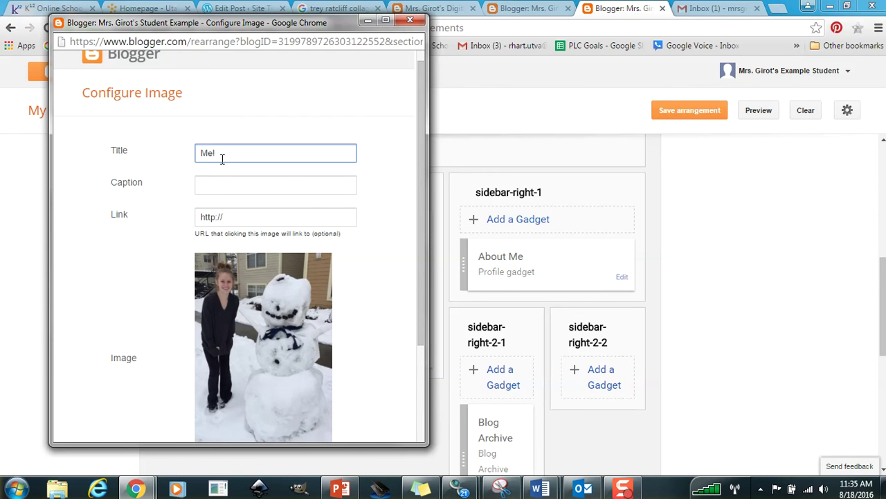
text(Me!)
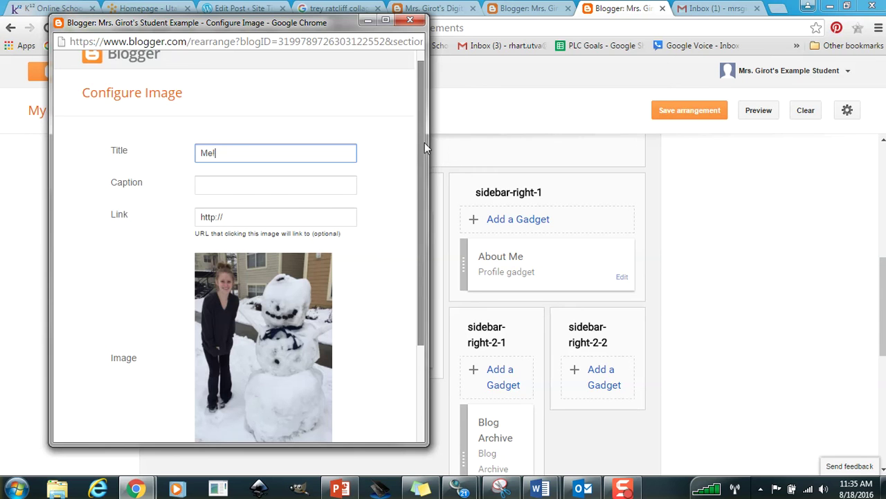
drag(424, 143, 428, 248)
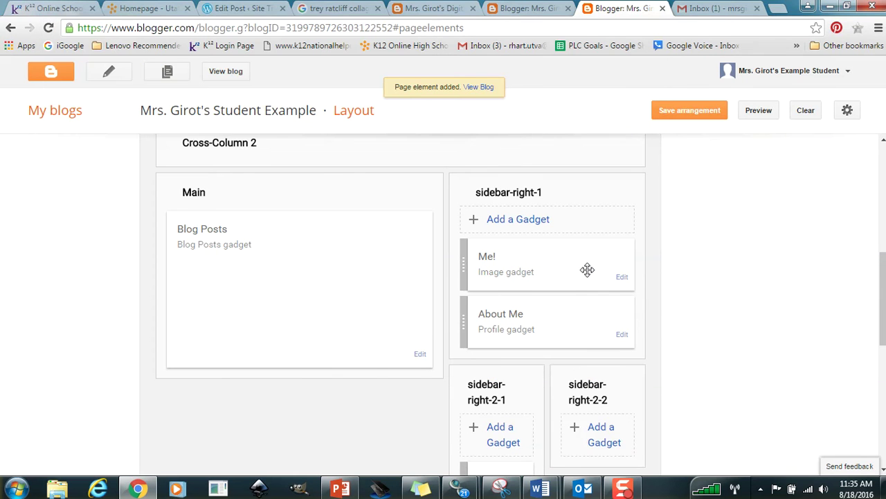
Add a Link List titled My Favorite Blogs, sorted alphabetically, with the teacher's blog as first site name.
click(509, 222)
drag(421, 86, 372, 197)
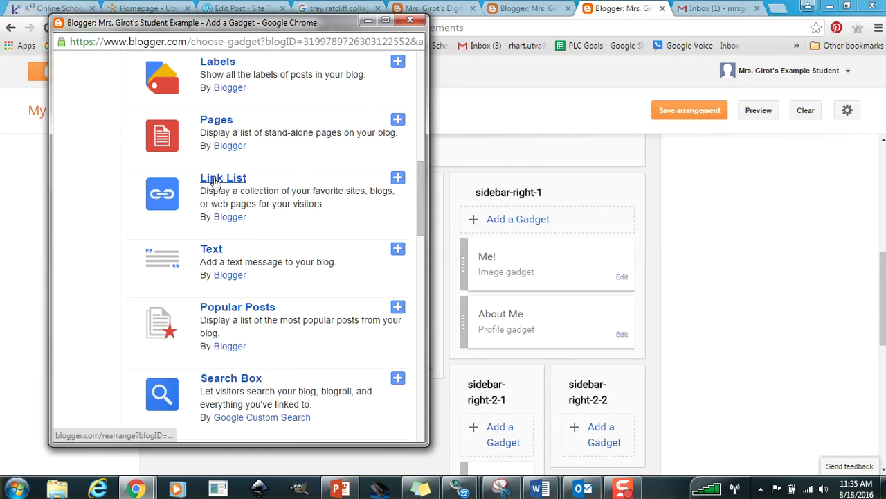
click(398, 178)
click(215, 156)
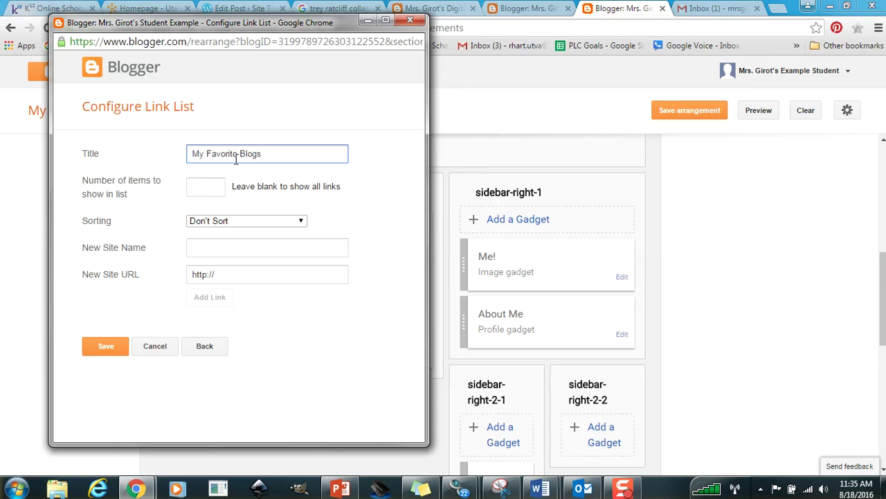
click(234, 220)
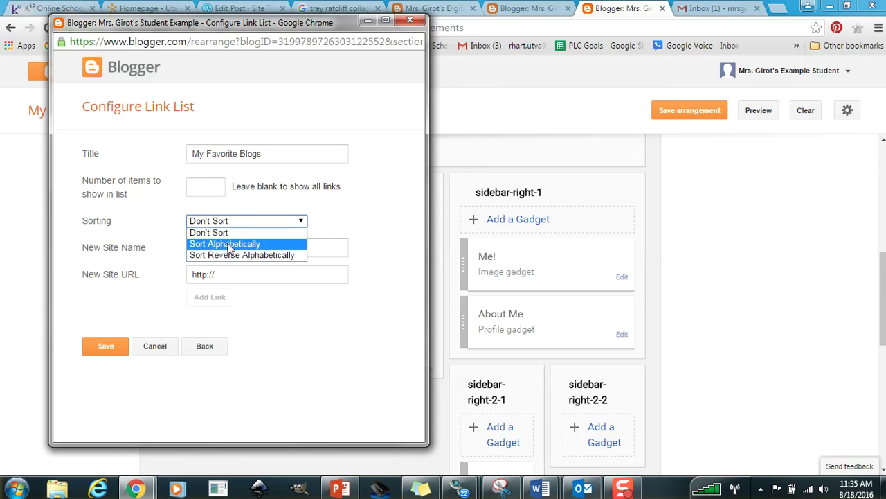
click(228, 244)
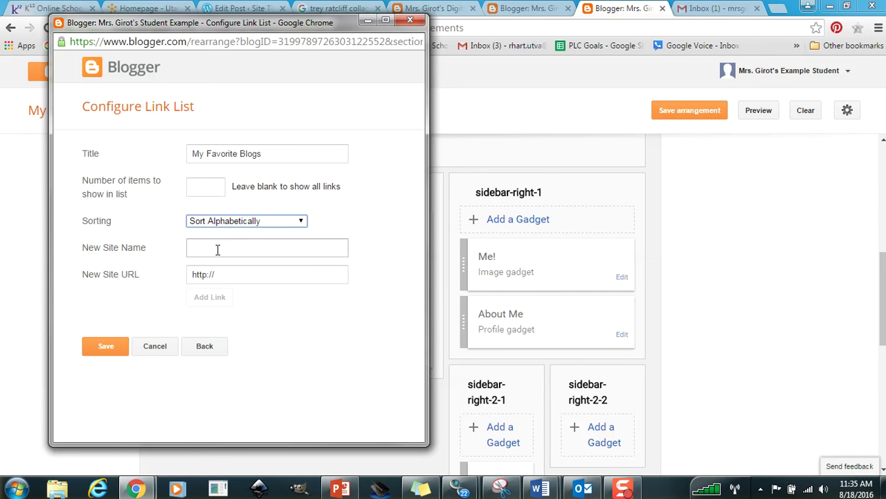
click(217, 250)
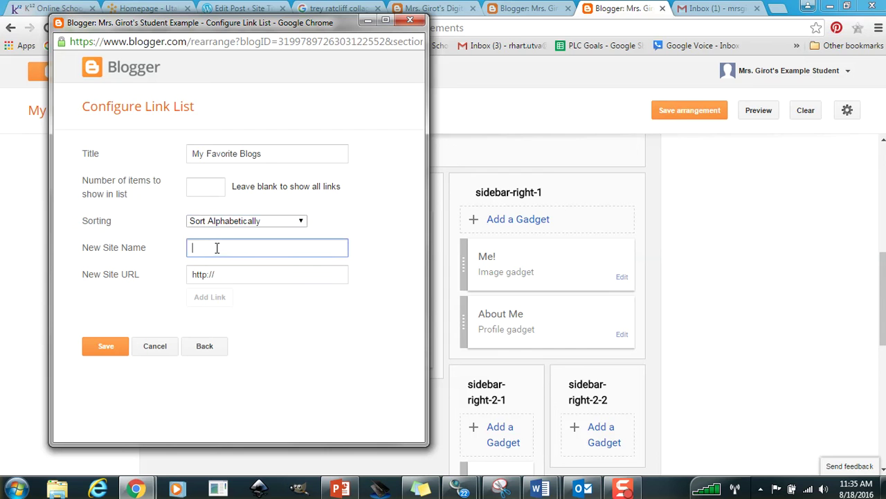
text(Mrs. Hart's)
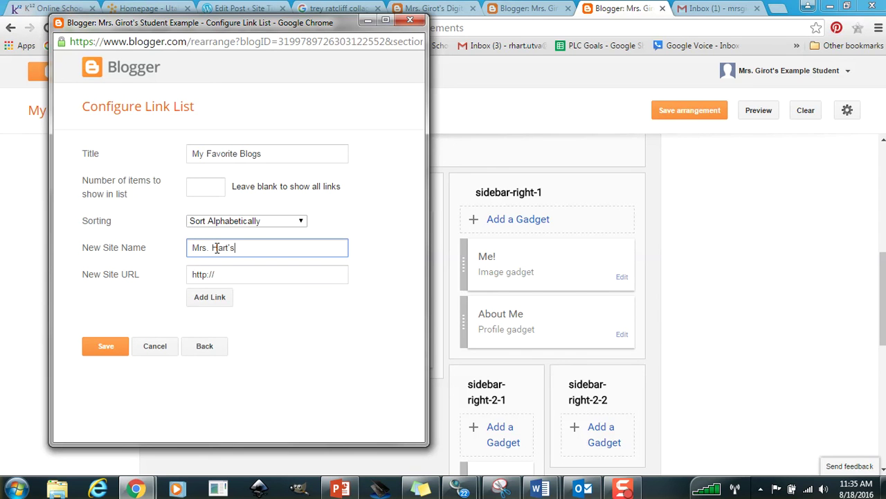
text( Blog)
key(BackSpace)
key(BackSpace)
key(BackSpace)
key(BackSpace)
key(BackSpace)
key(BackSpace)
key(BackSpace)
key(BackSpace)
key(BackSpace)
key(BackSpace)
key(BackSpace)
text(Girot's Blog)
Select the photography class blog's web address, then reopen Add a Gadget for sidebar-right-1 in Layout.
click(530, 16)
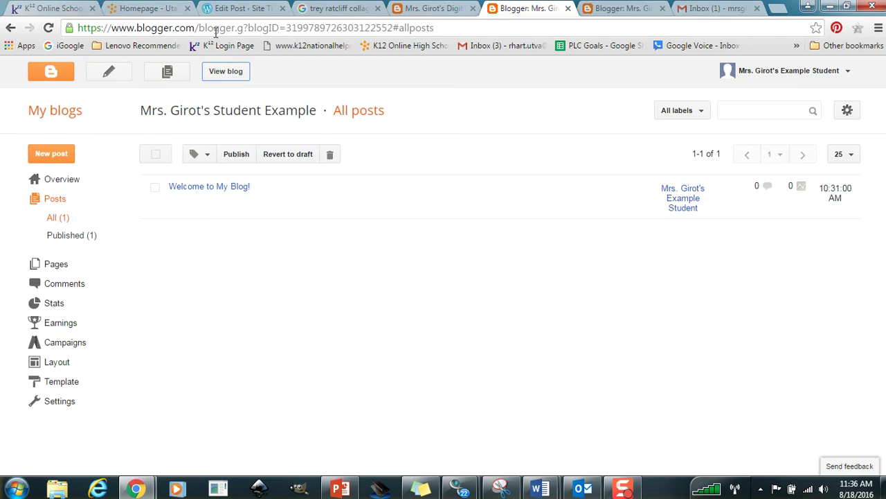
click(430, 10)
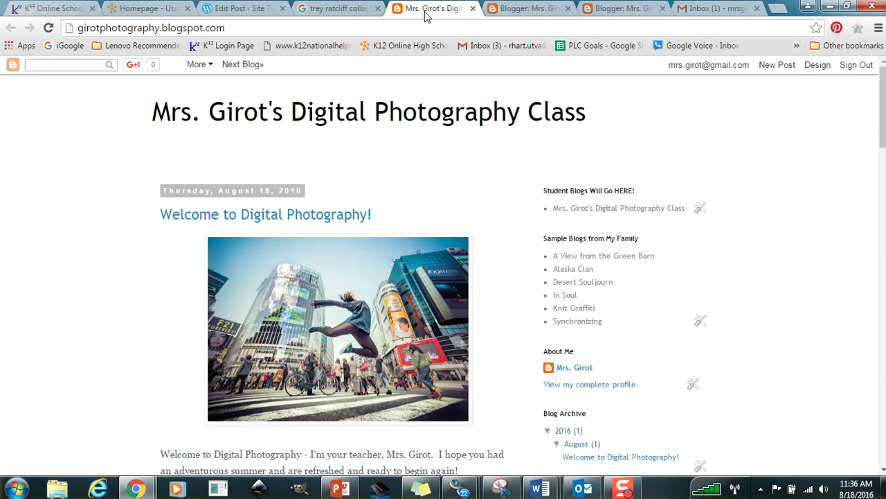
click(228, 28)
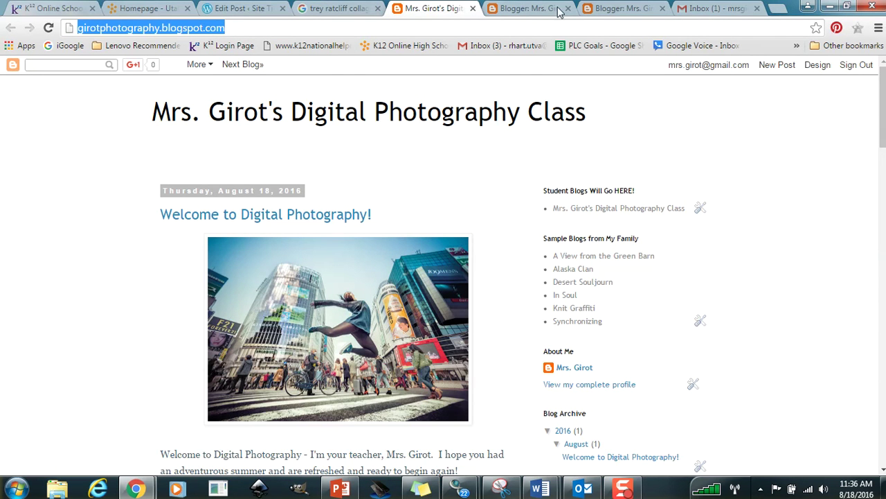
click(613, 8)
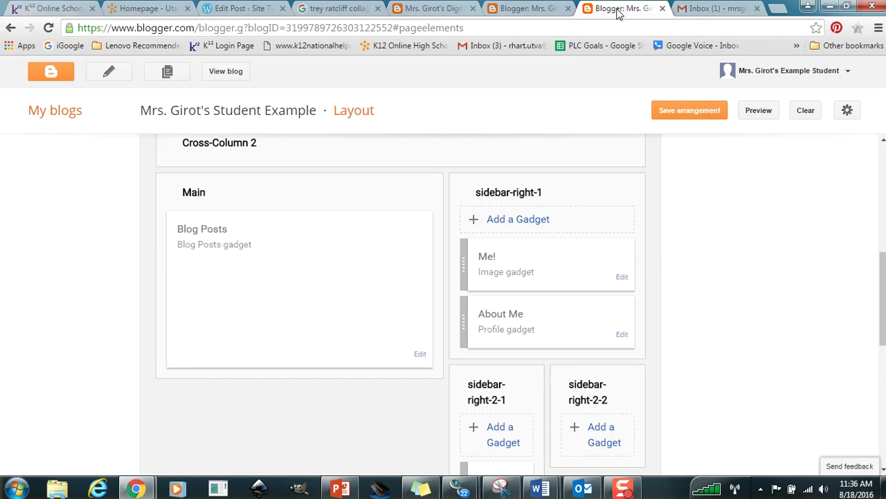
click(517, 219)
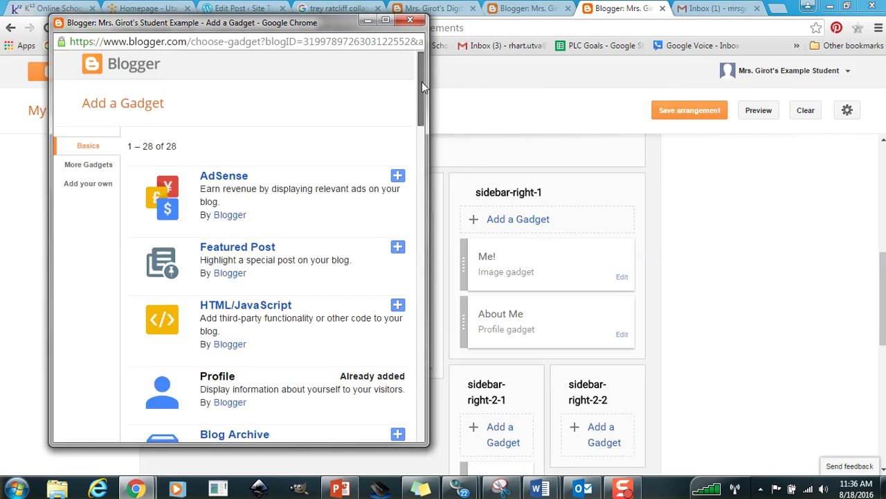
drag(421, 82, 424, 152)
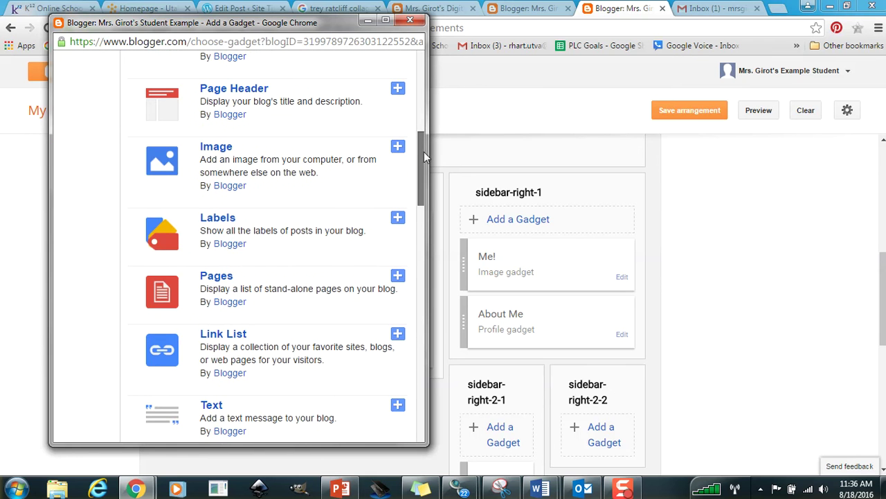
Add a Link List gadget titled 'Blogs I Follow', sorted alphabetically.
click(398, 334)
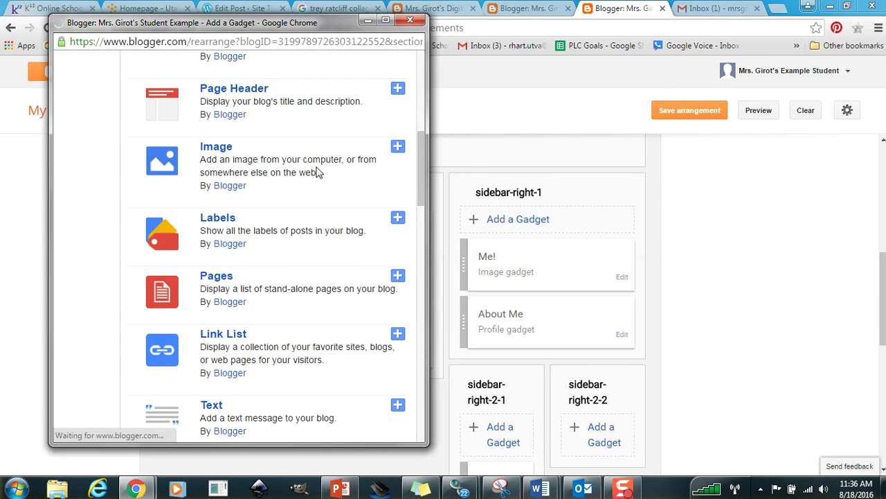
click(212, 152)
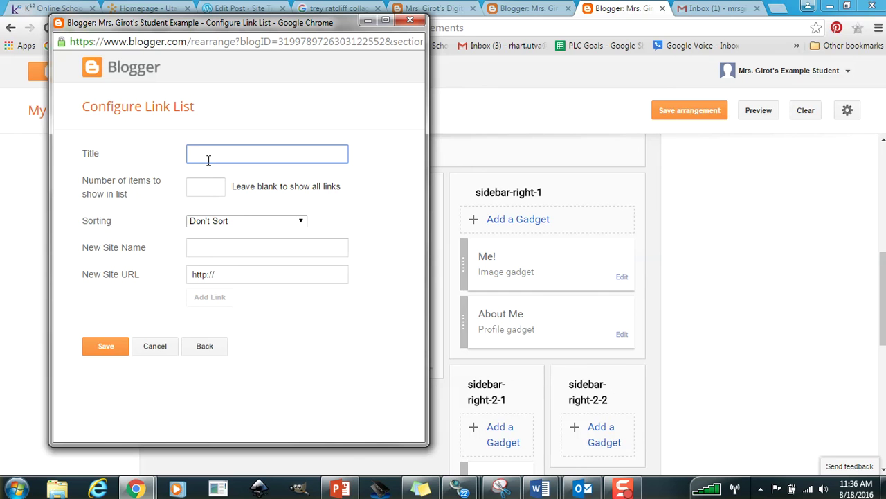
text(Blogs I Follow)
click(239, 222)
click(239, 243)
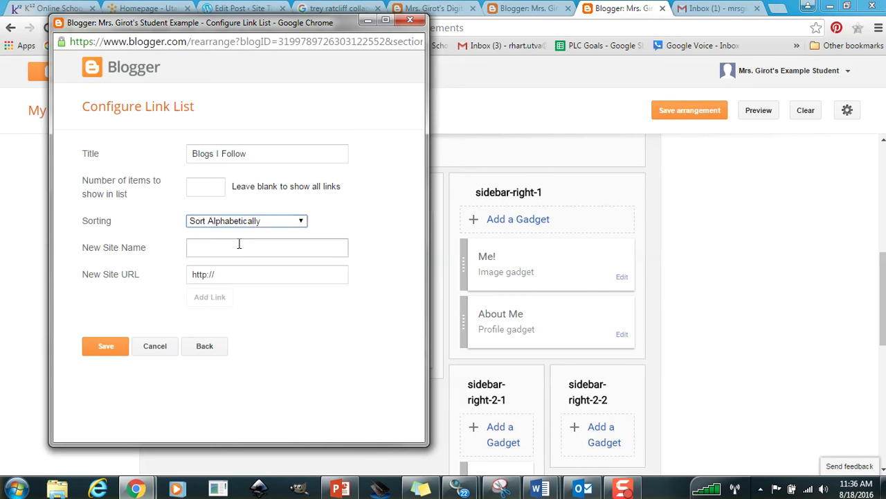
Add the teacher's blog as a link using the pasted class blog address, and save the list.
click(224, 251)
text(Mrs)
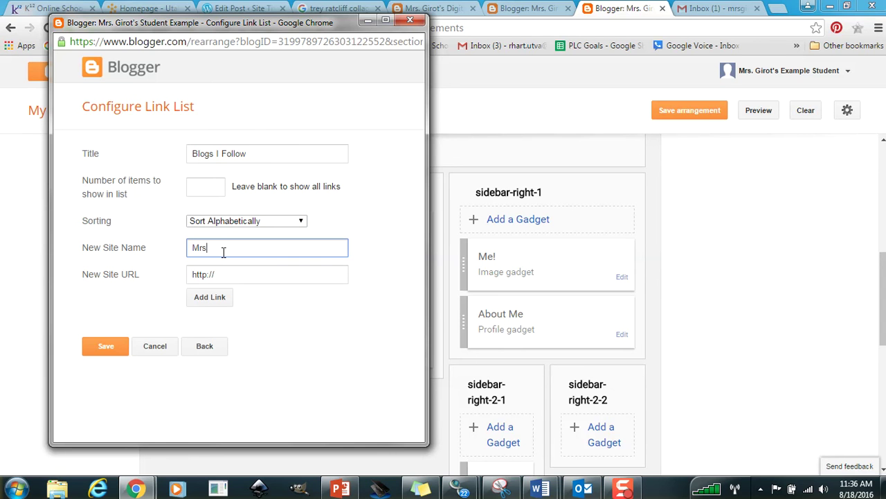
text(. Girot's Blog)
click(218, 276)
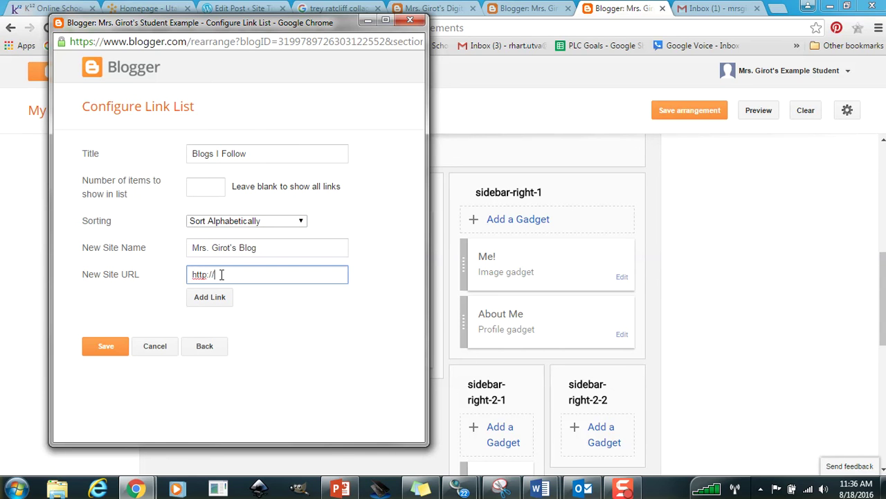
drag(219, 276, 151, 277)
text(http://girotsphotography.blogspot.com/)
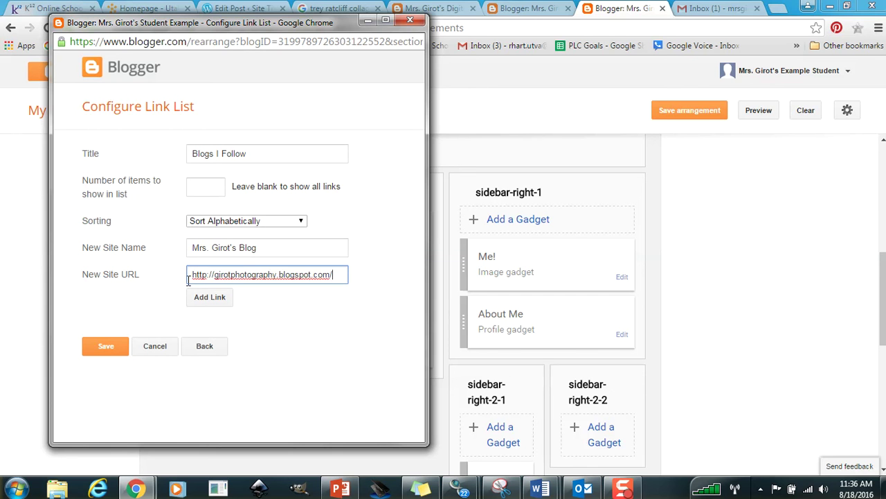
click(209, 298)
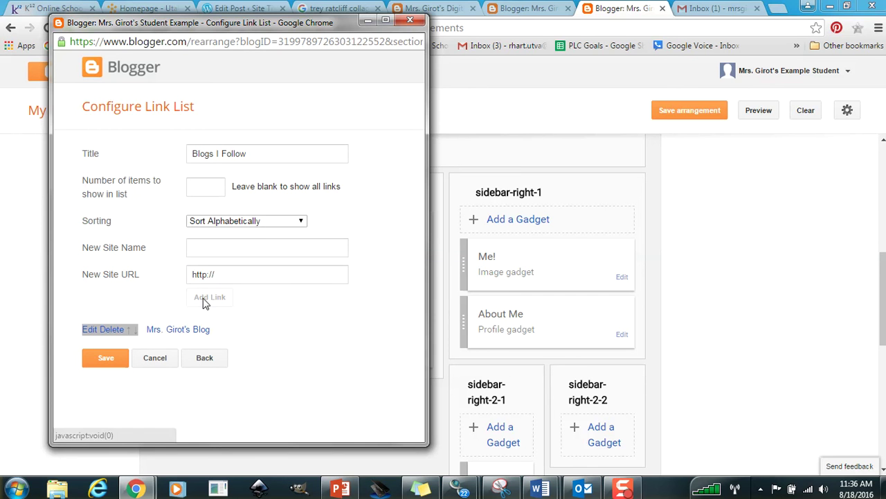
click(99, 360)
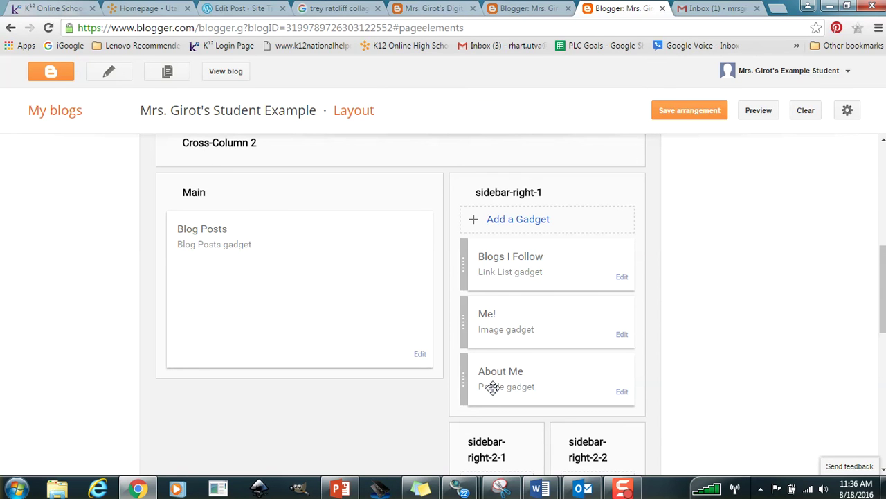
click(621, 393)
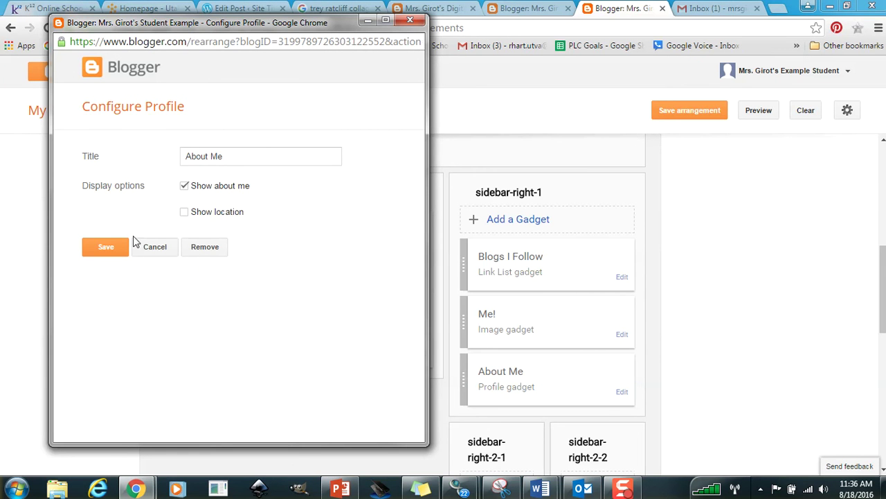
click(155, 247)
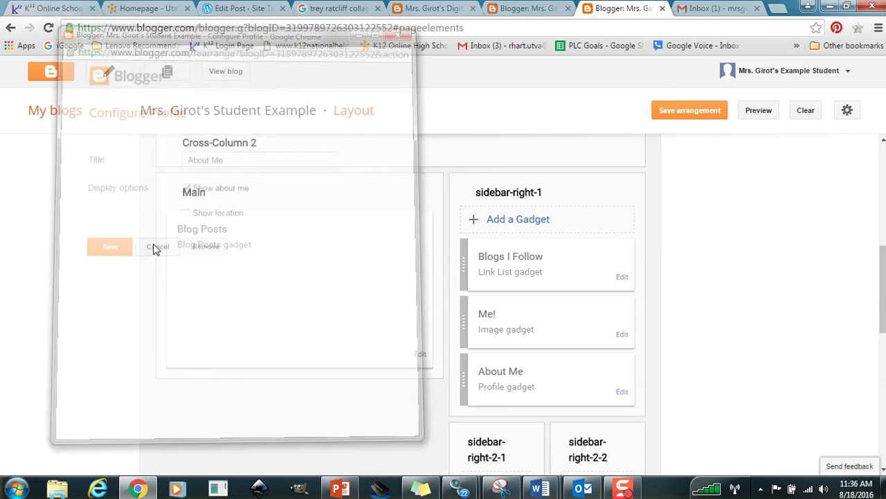
click(223, 71)
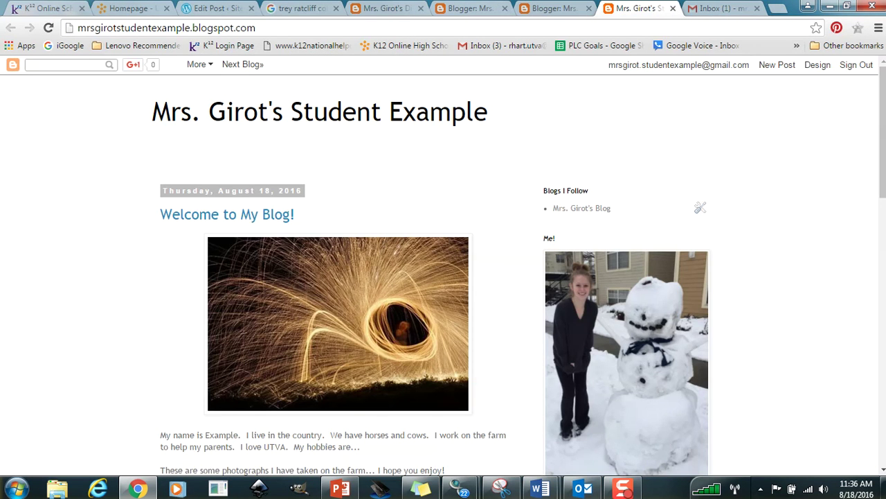
scroll(537, 156, down, 1)
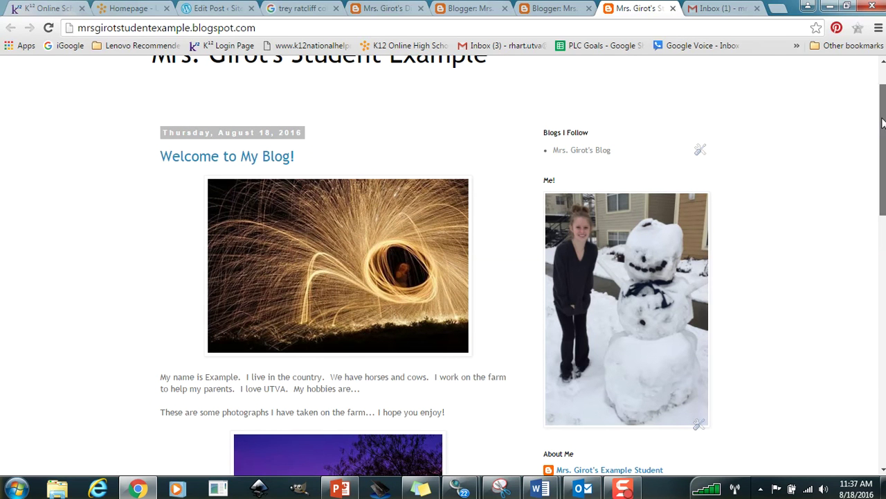
drag(883, 120, 883, 103)
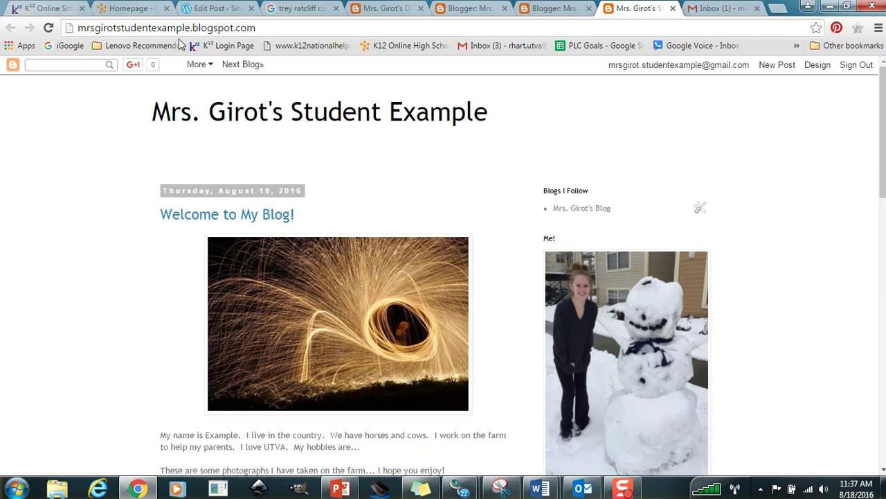
click(266, 30)
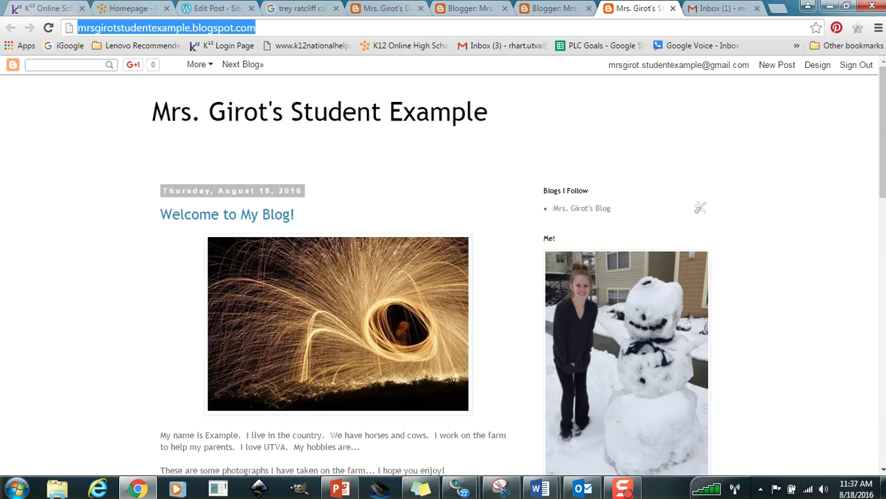
mouse_move(882, 78)
mouse_down()
mouse_move(883, 125)
mouse_move(883, 80)
mouse_up()
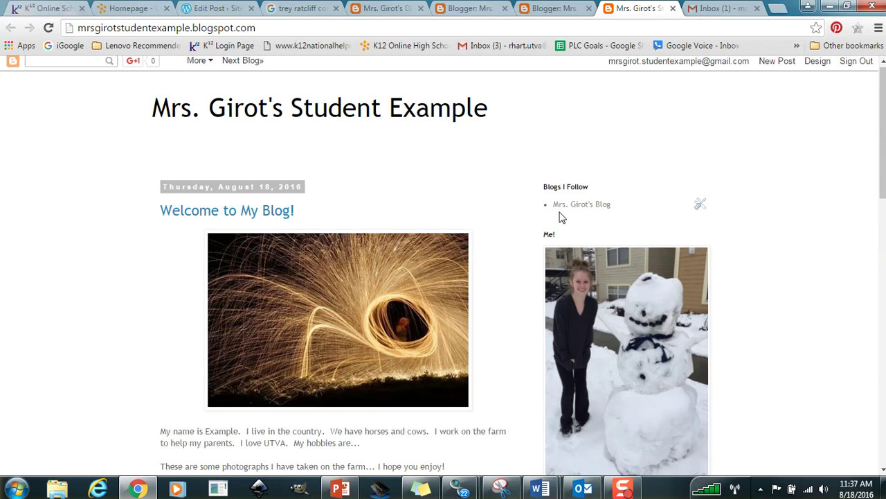
mouse_move(874, 92)
mouse_down()
mouse_move(875, 352)
mouse_move(883, 80)
mouse_up()
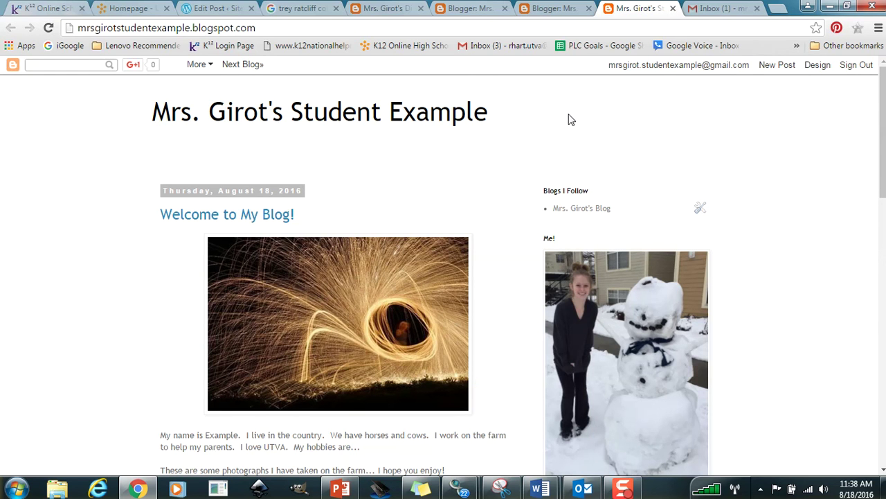
Switch to the Digital Photography Class blog and scroll its welcome post down to the discussion-questions photo.
click(379, 9)
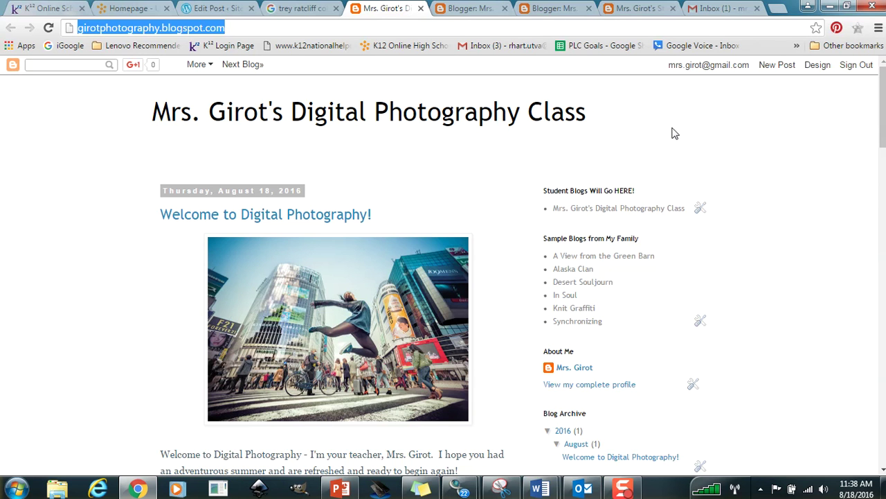
click(884, 82)
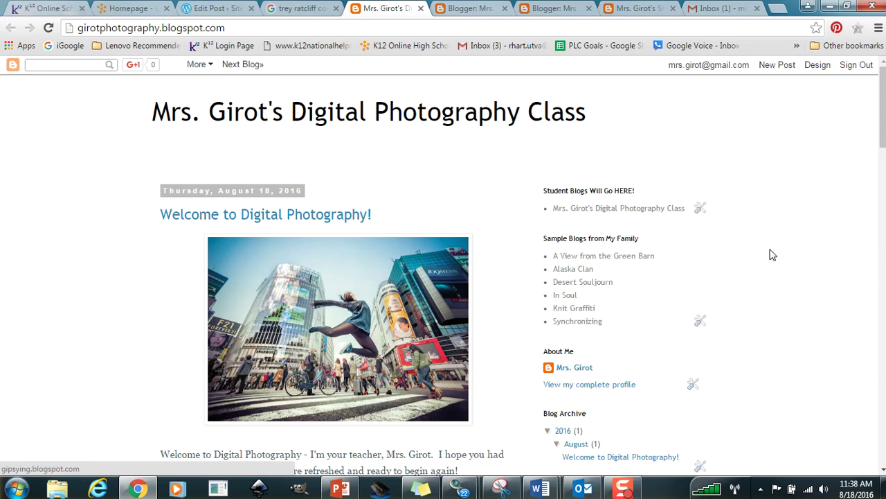
scroll(879, 114, down, 2)
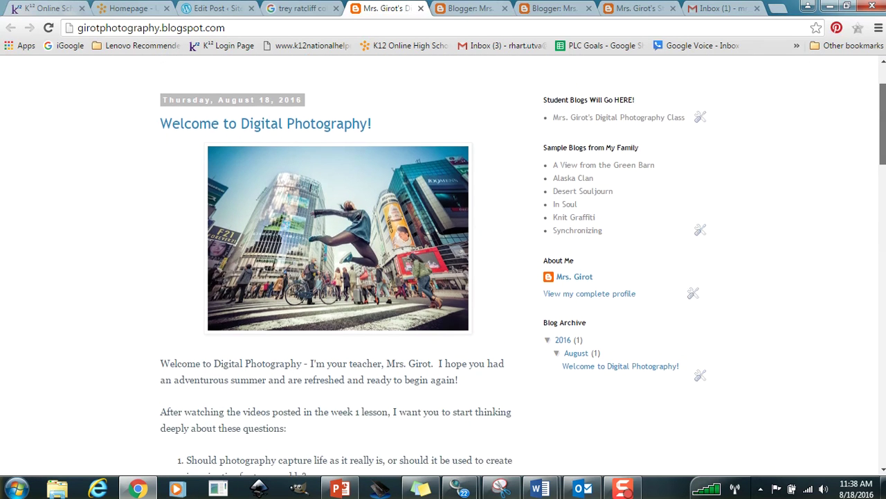
scroll(443, 266, down, 1)
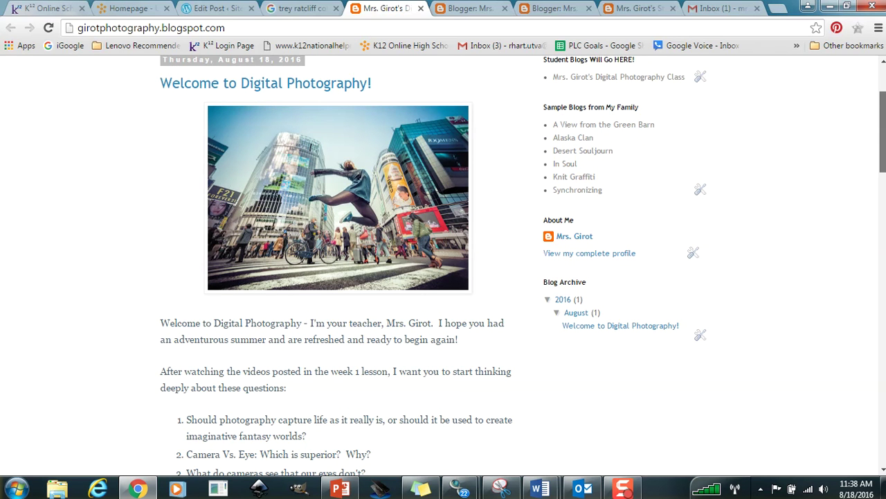
scroll(443, 266, down, 1)
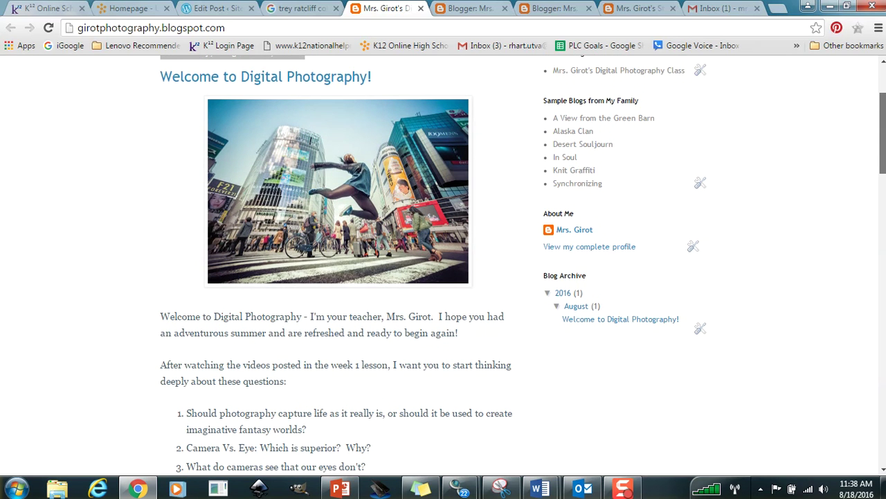
scroll(443, 266, down, 1)
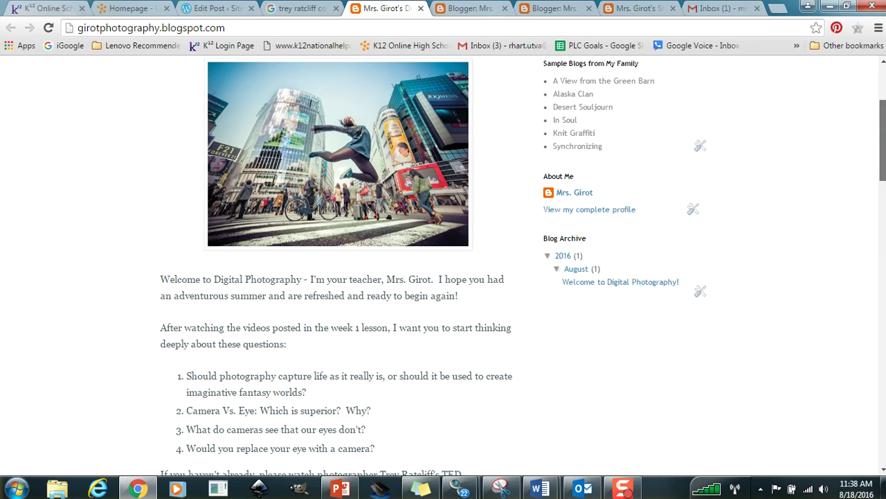
scroll(433, 266, down, 1)
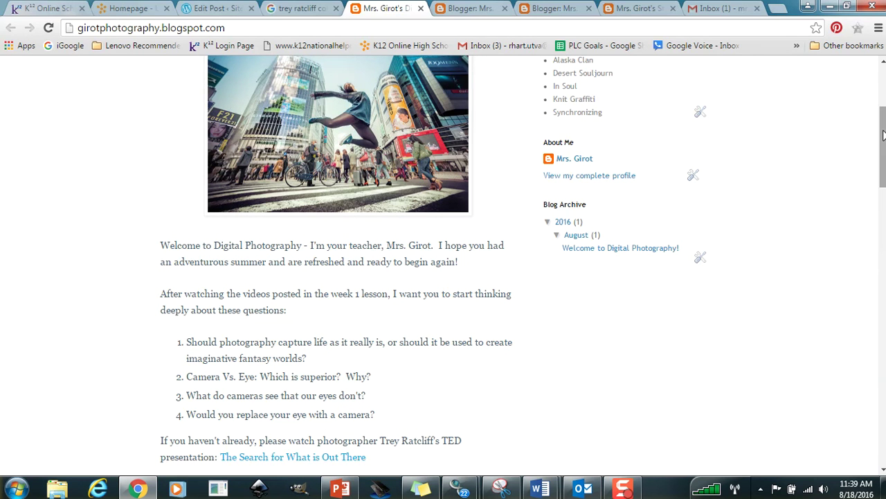
drag(884, 135, 884, 181)
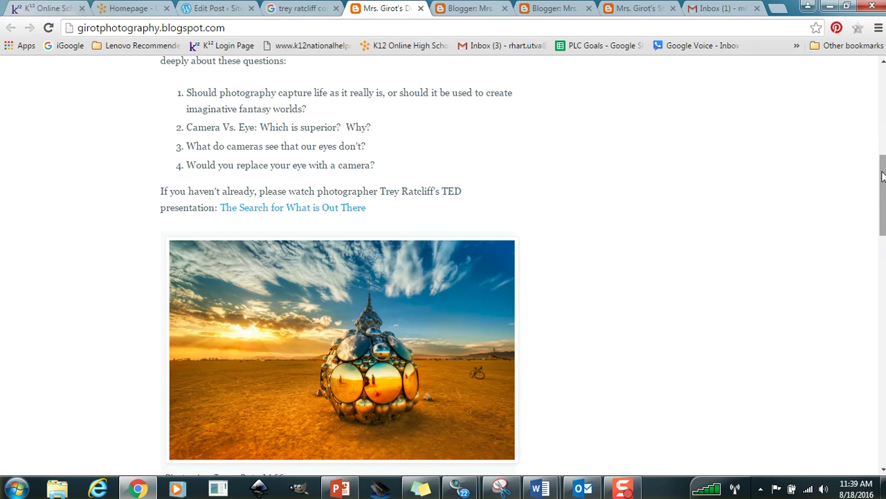
drag(883, 179, 884, 191)
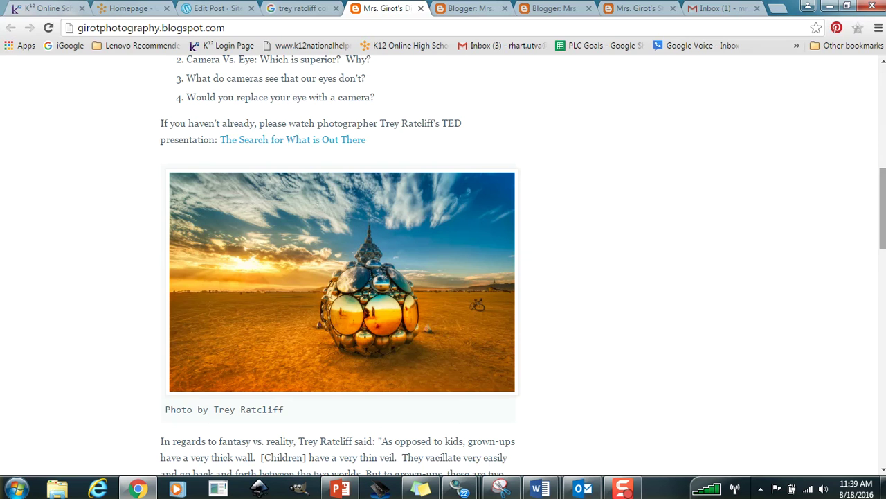
scroll(443, 265, down, 2)
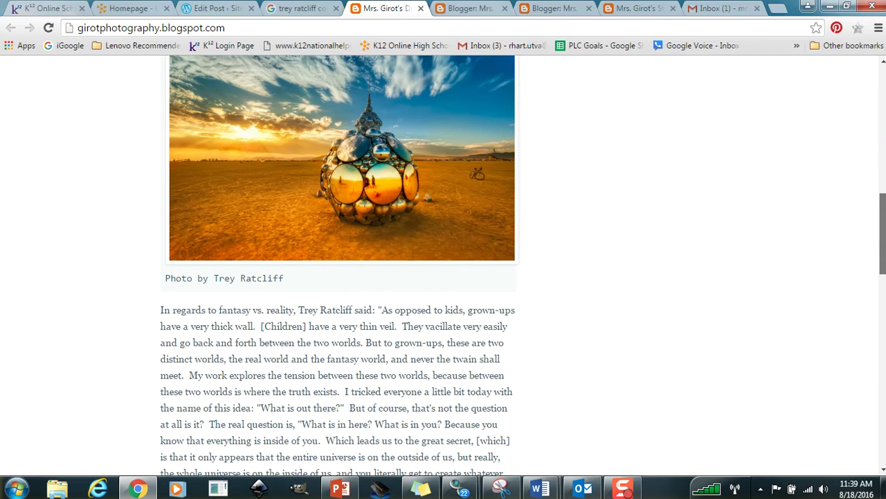
scroll(878, 108, up, 8)
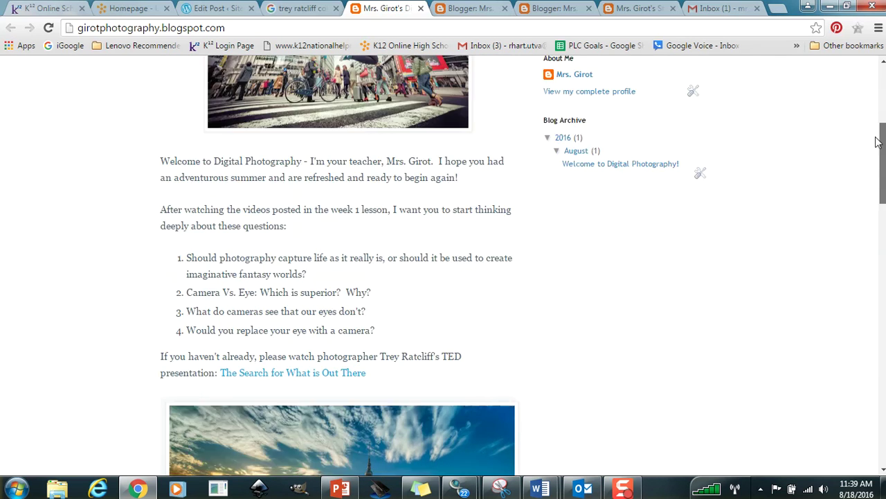
drag(878, 107, 883, 237)
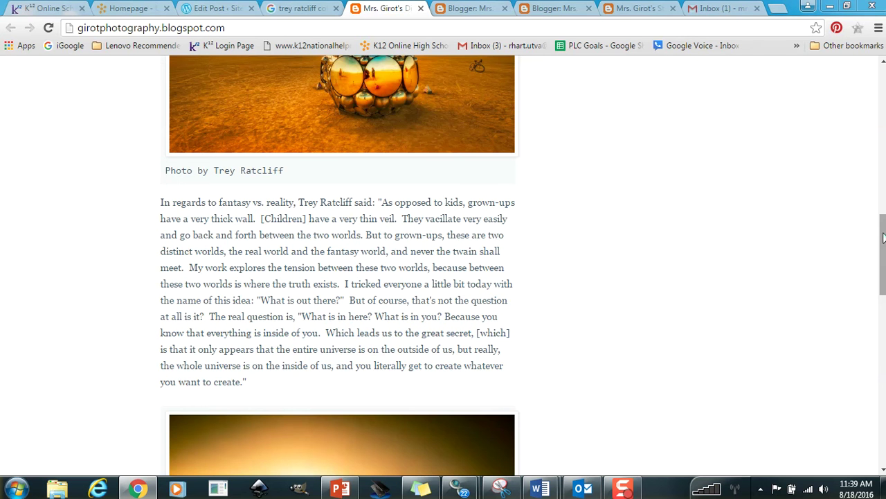
drag(883, 238, 883, 260)
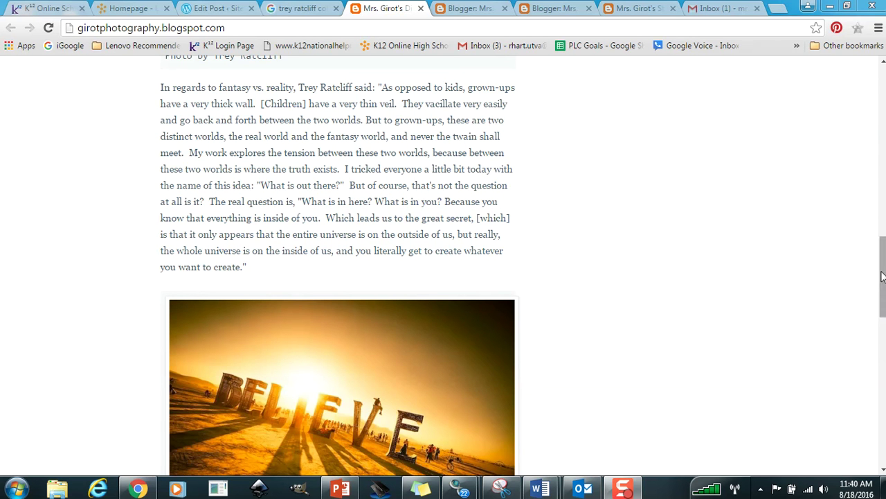
scroll(880, 295, down, 1)
drag(881, 292, 882, 329)
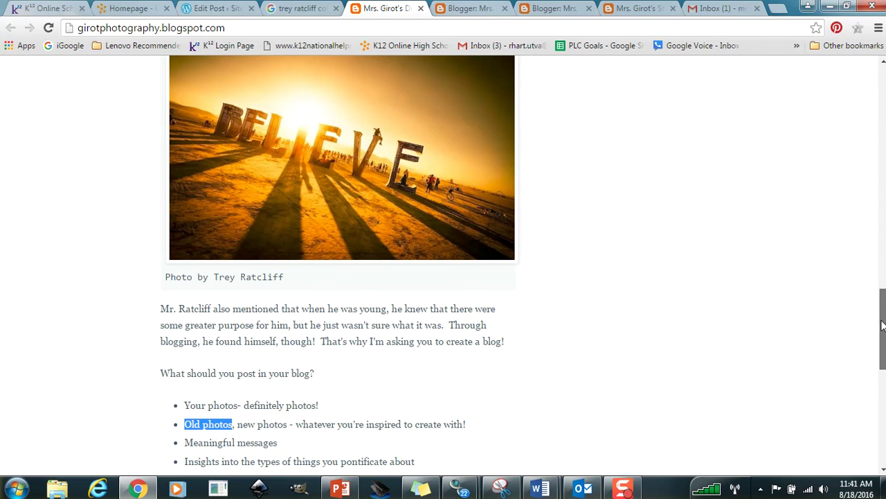
scroll(881, 328, down, 3)
scroll(522, 266, down, 3)
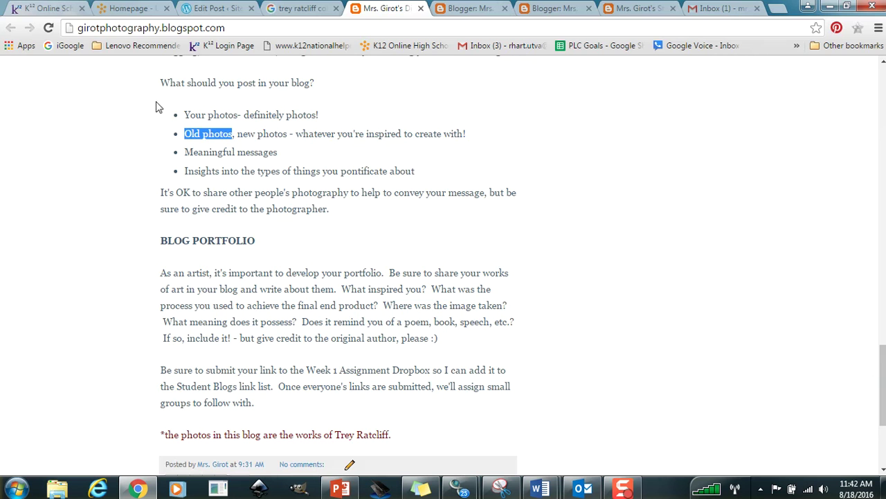
drag(184, 151, 280, 154)
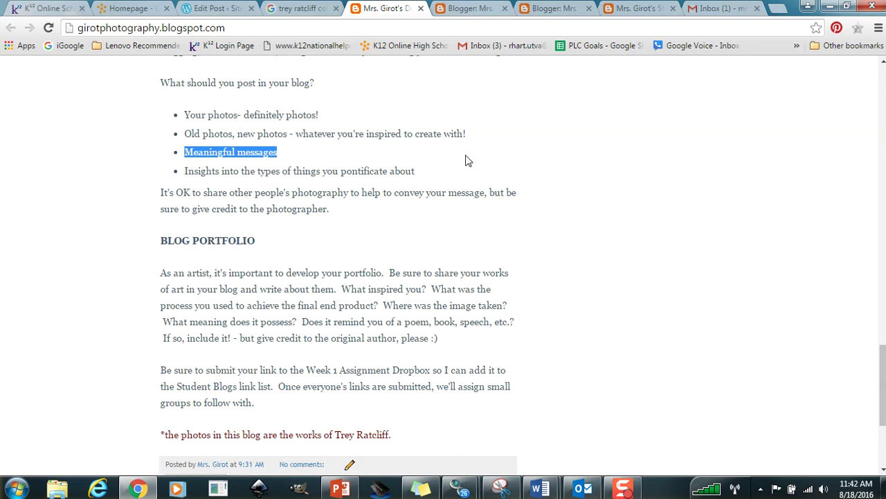
click(311, 155)
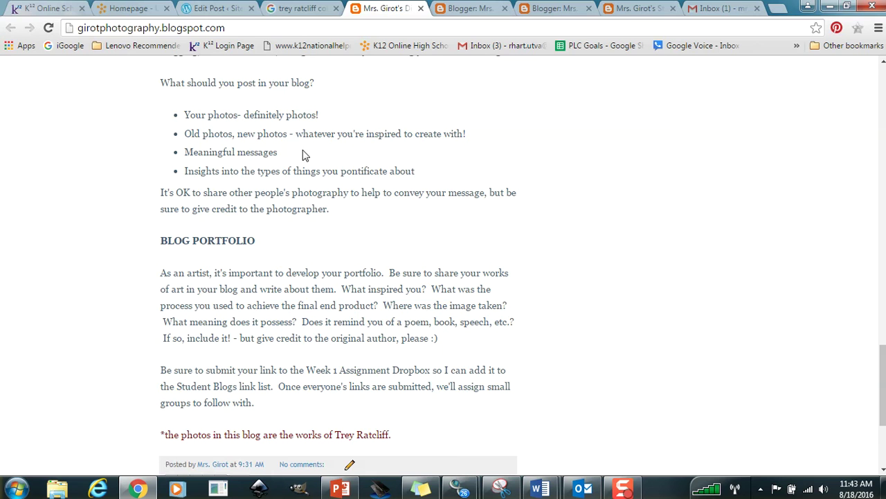
drag(185, 170, 421, 171)
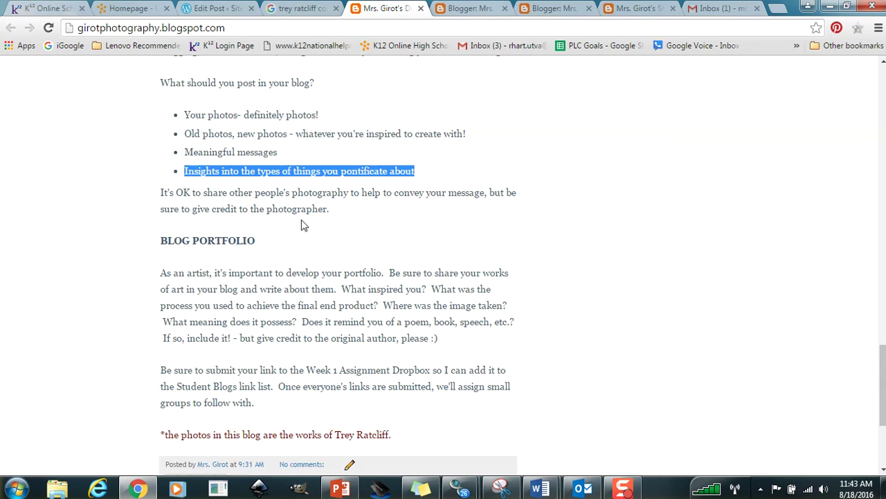
click(332, 209)
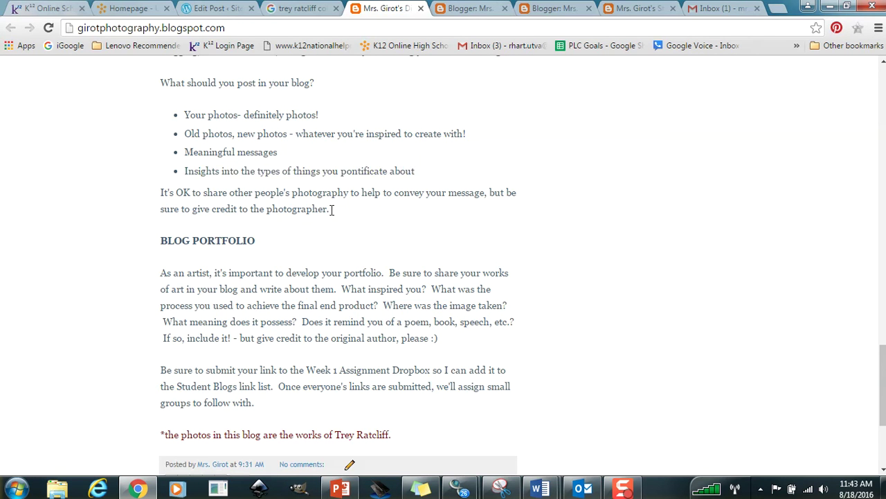
Highlight the BLOG PORTFOLIO heading, then scroll back to the top of the published blog.
drag(161, 240, 256, 239)
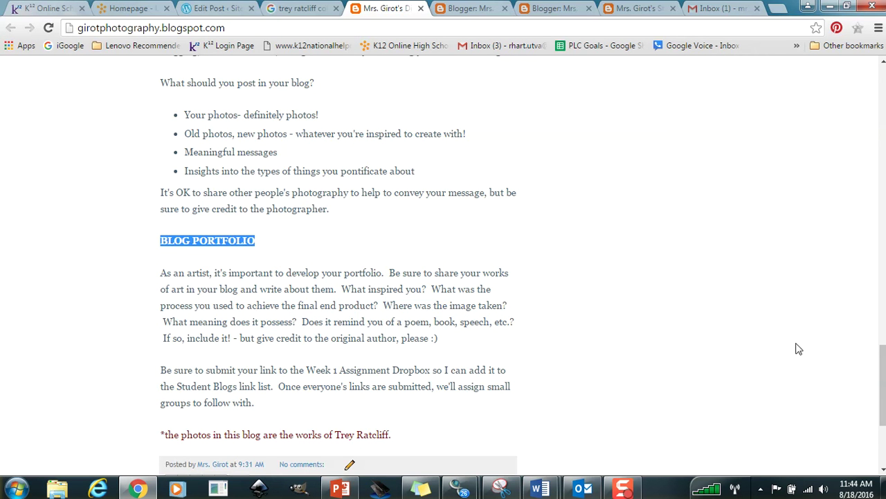
drag(883, 385, 883, 107)
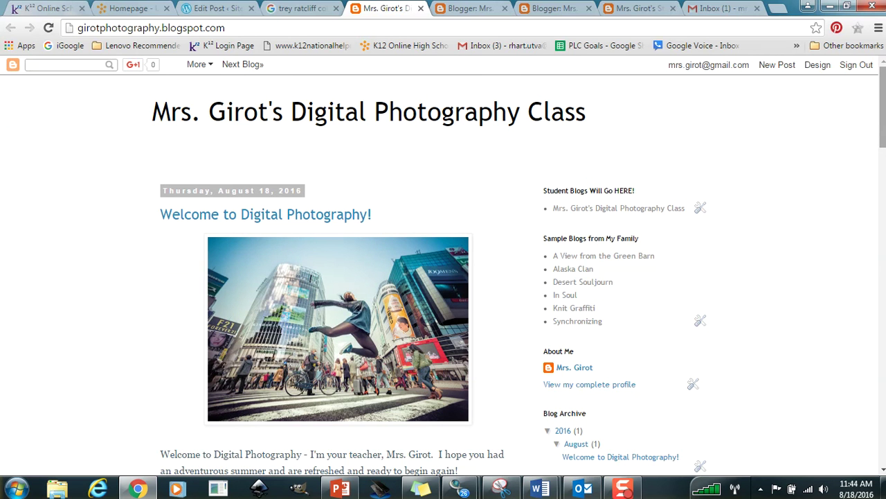